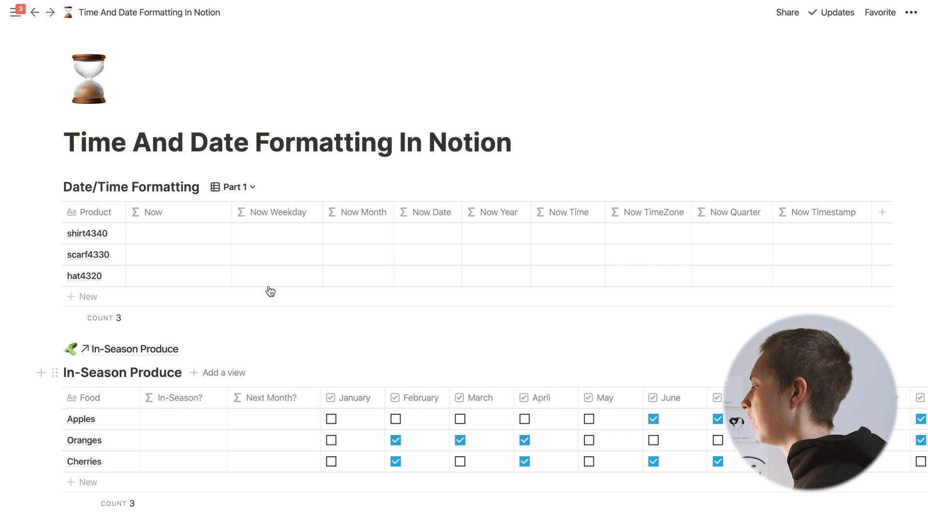
Step: Set the formula of the Now property to now()
left_click(197, 237)
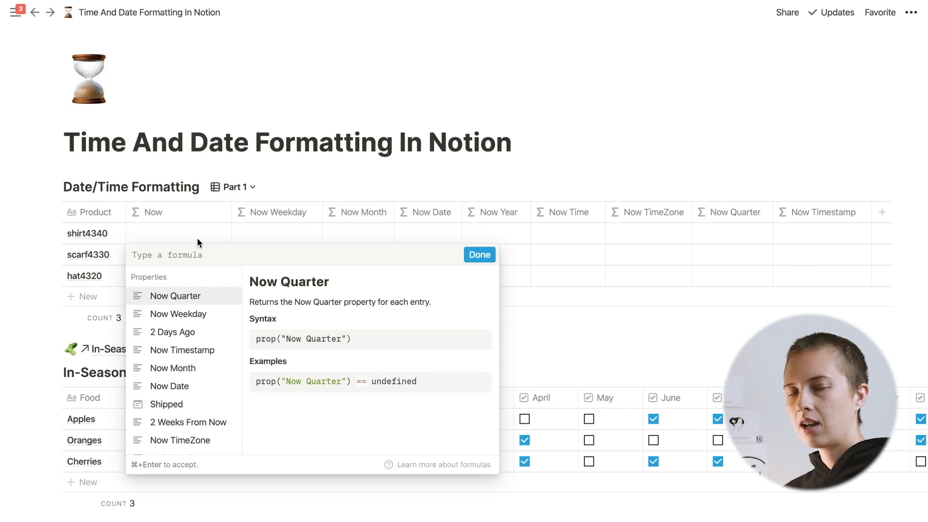
type("now()")
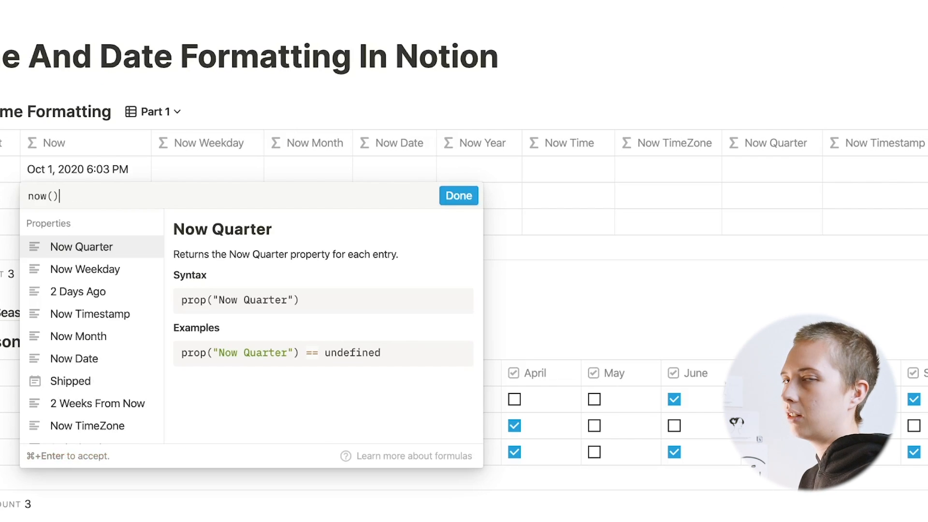
left_click(459, 196)
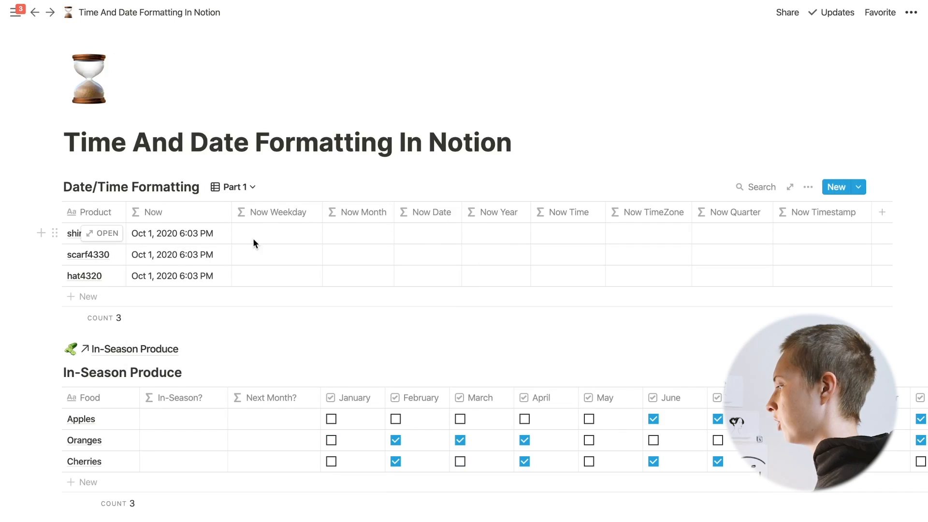
Step: Set the Now Weekday formula to formatDate(now(), "dddd")
left_click(300, 232)
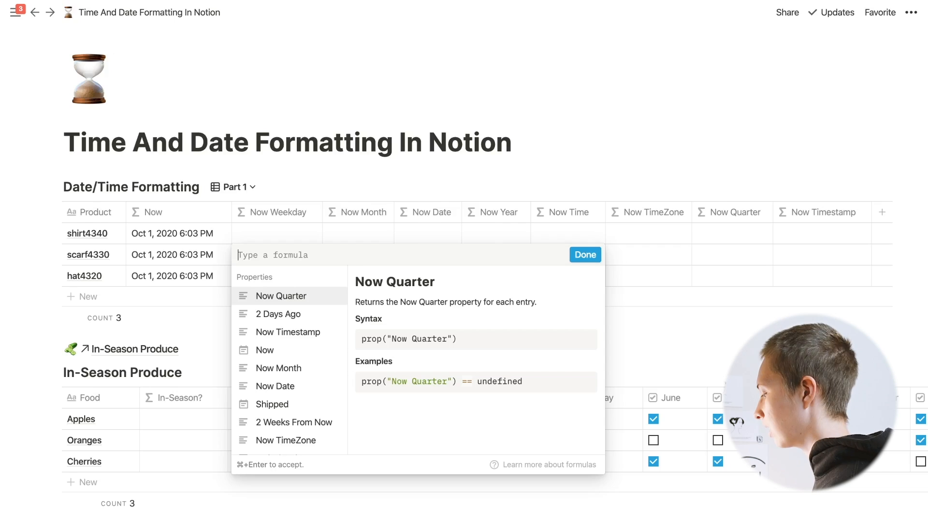
type("fo")
key("BackSpace")
key("BackSpace")
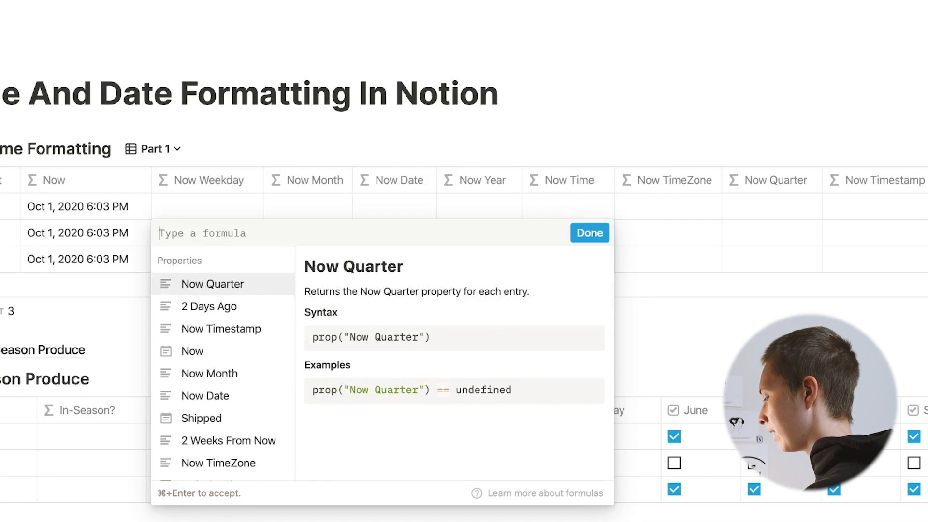
type("format")
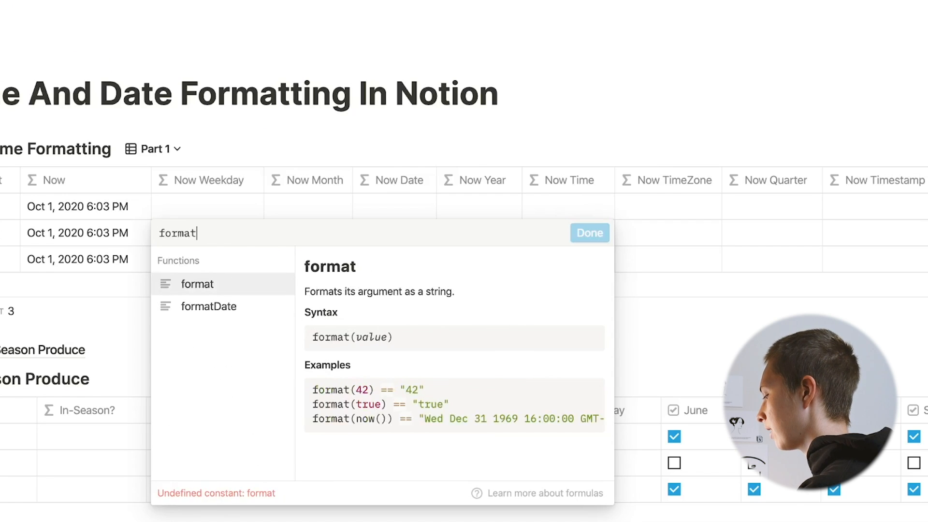
type("Da")
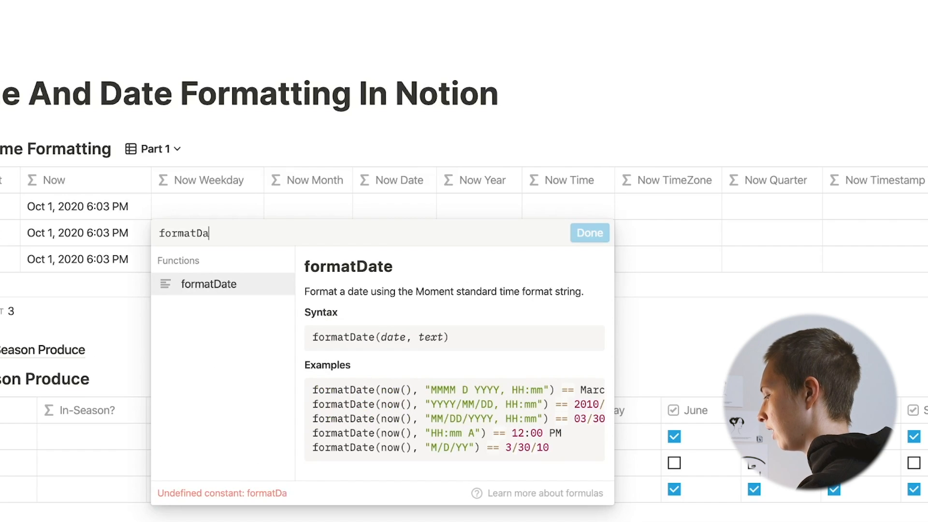
type("te()")
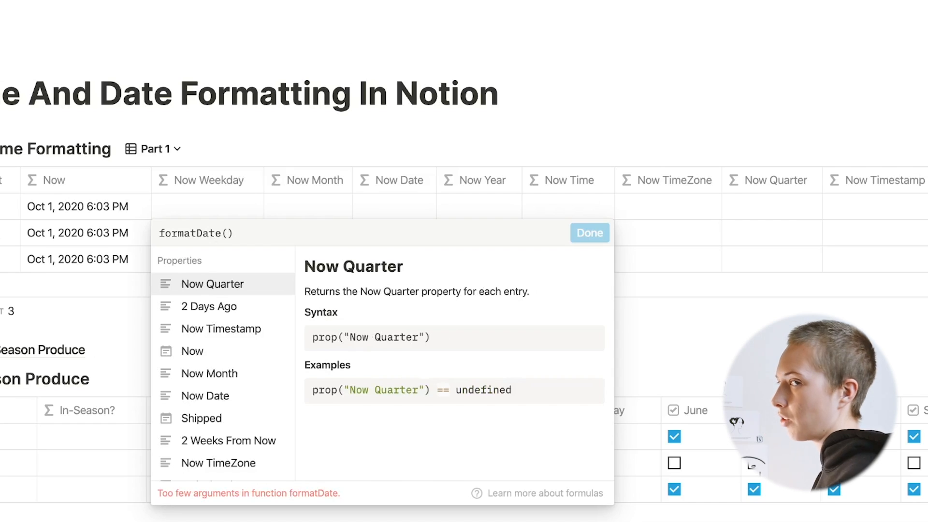
type("now()")
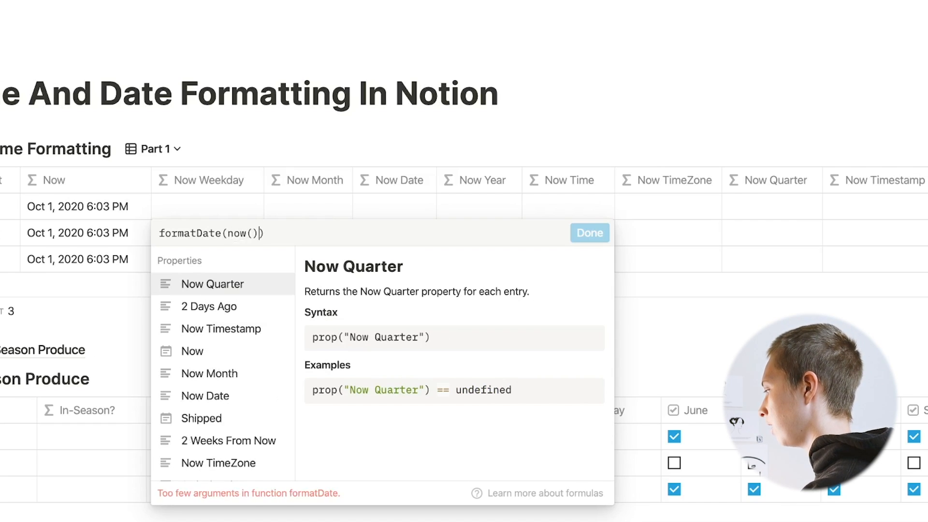
type(", \"\"")
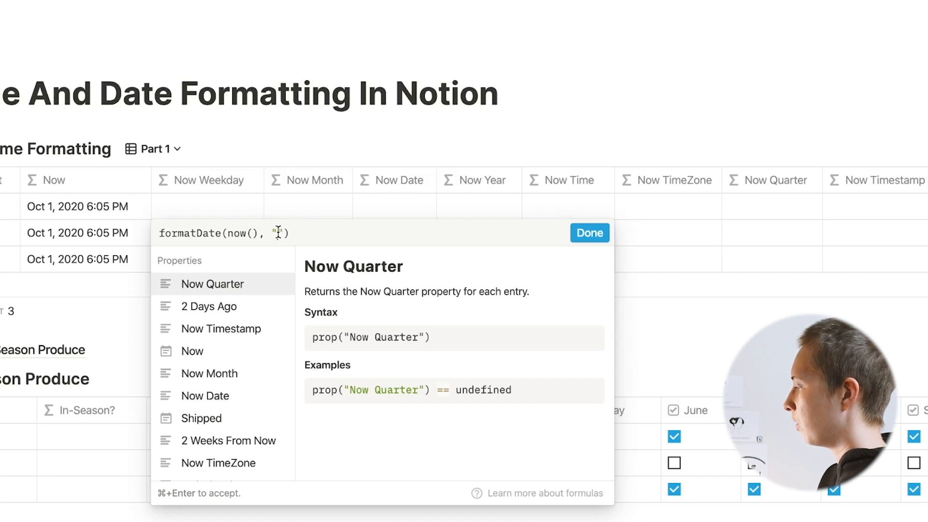
type("ddd")
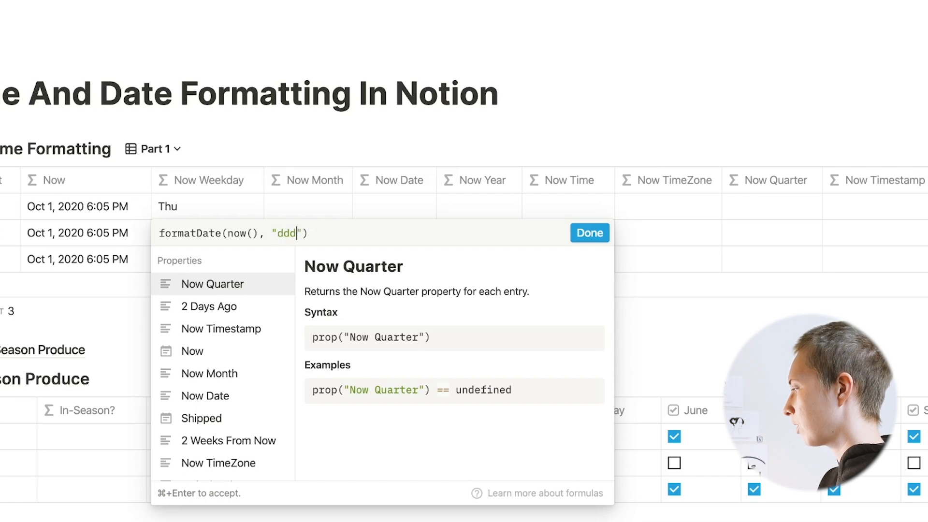
type("d")
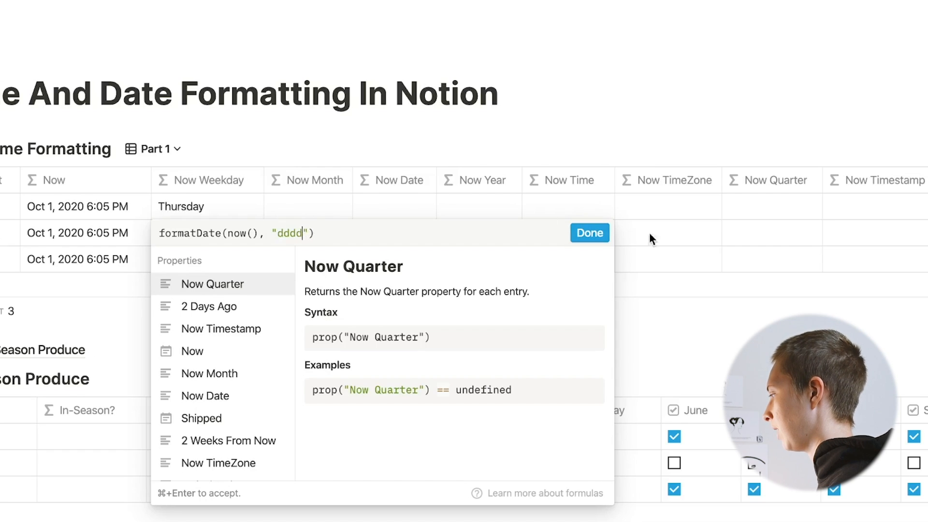
left_click(598, 236)
Step: Try the format codes "d" and "dd" in the Now Weekday formula and restore "dddd"
left_click(237, 233)
left_click(299, 234)
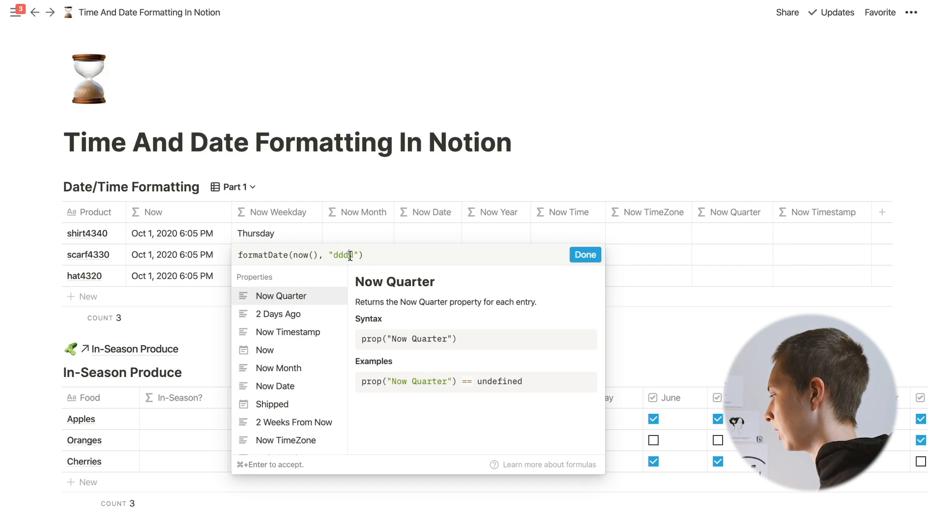
key("BackSpace")
key("BackSpace")
key("BackSpace")
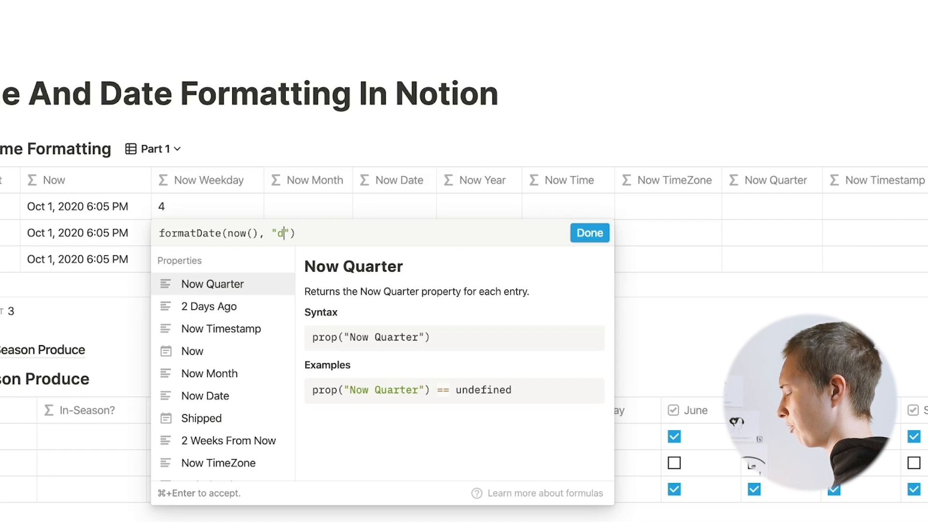
type("d")
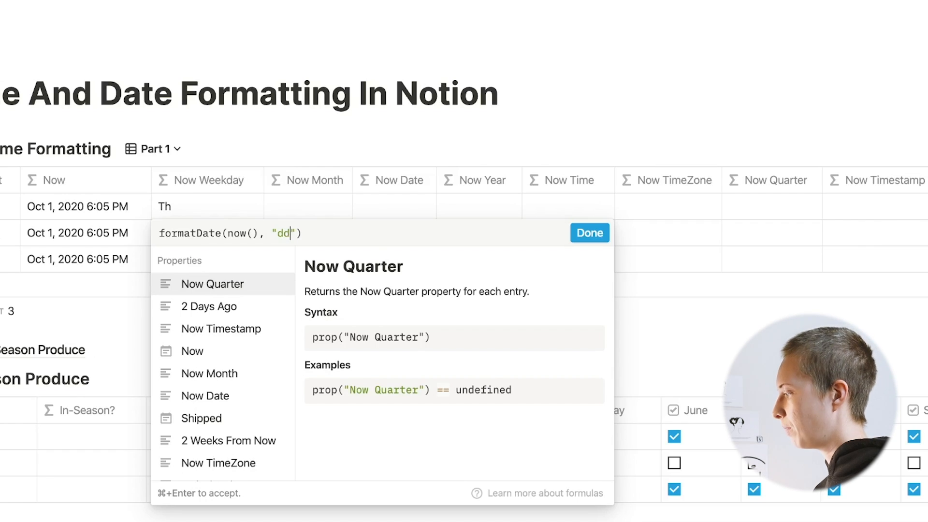
type("ddd")
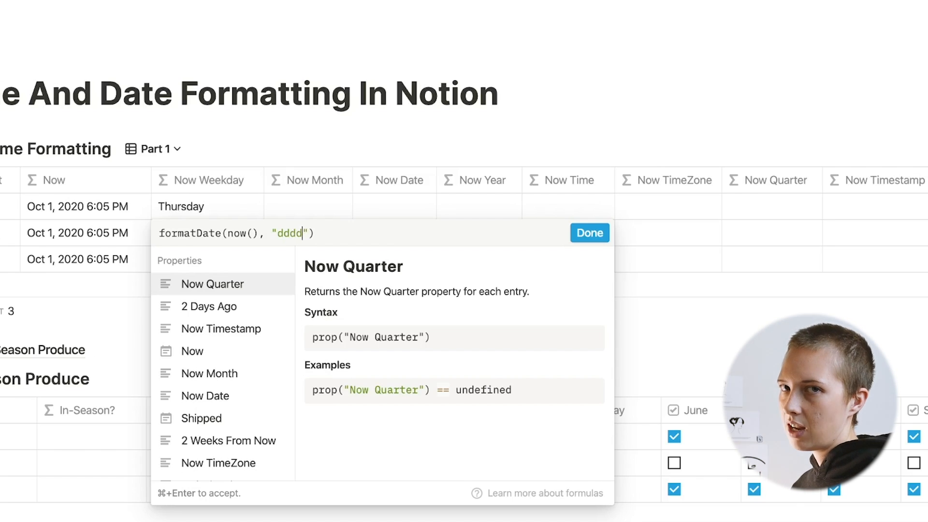
key("super+Return")
Step: Set the Now Month formula to month(now())
left_click(330, 203)
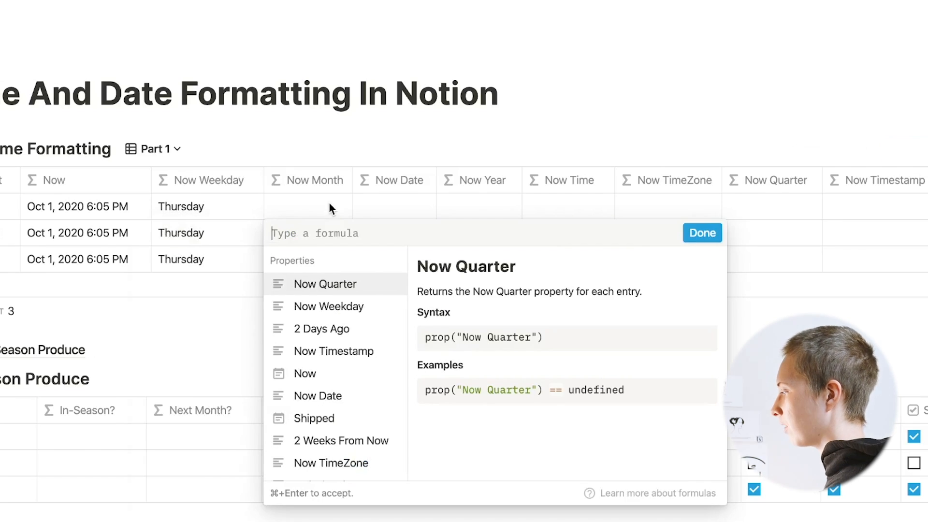
type("mon")
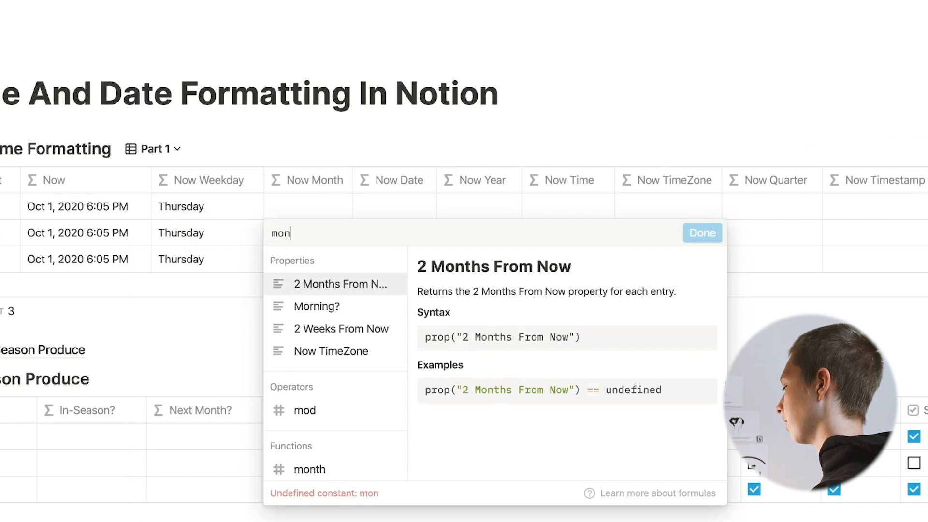
type("th(pro")
key("BackSpace")
key("BackSpace")
key("BackSpace")
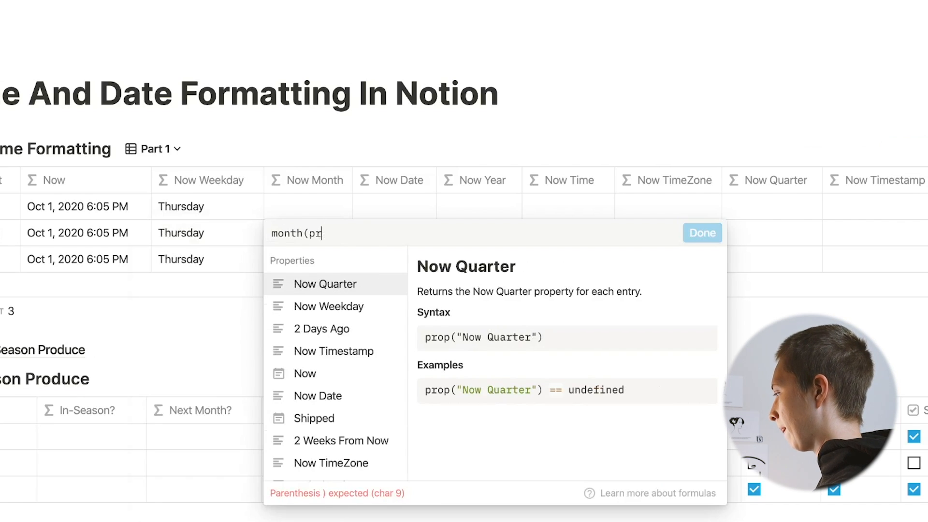
type("now())")
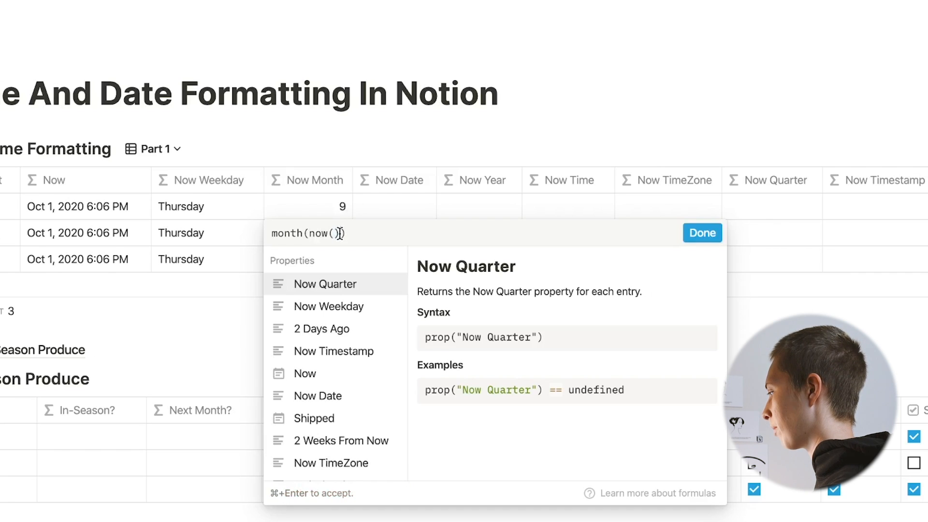
left_click_drag(341, 236, 329, 235)
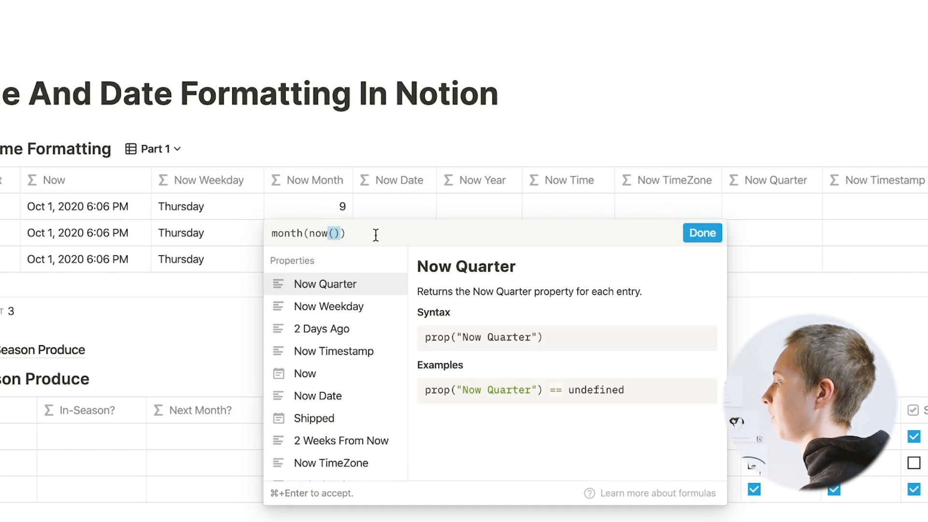
left_click(703, 233)
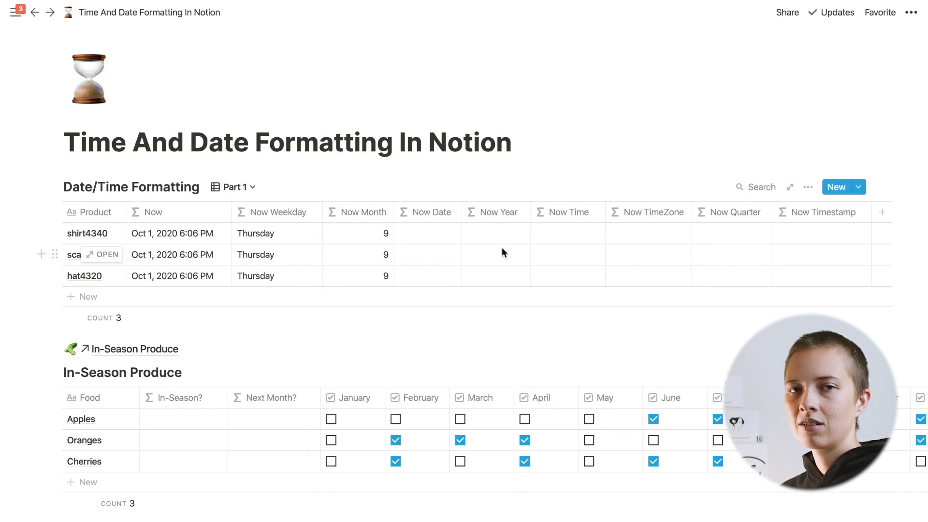
Step: Extend the Now Month formula to month(now()) + 1
left_click(361, 254)
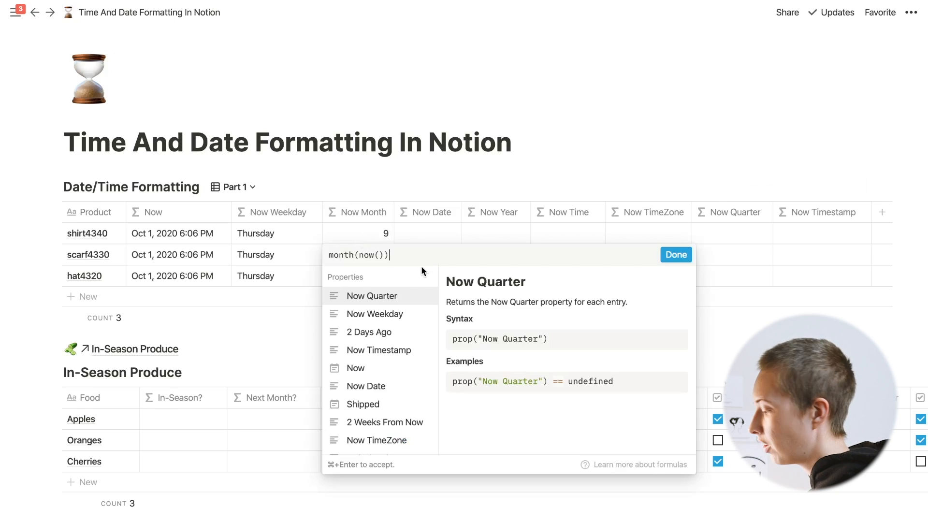
type("+ 1")
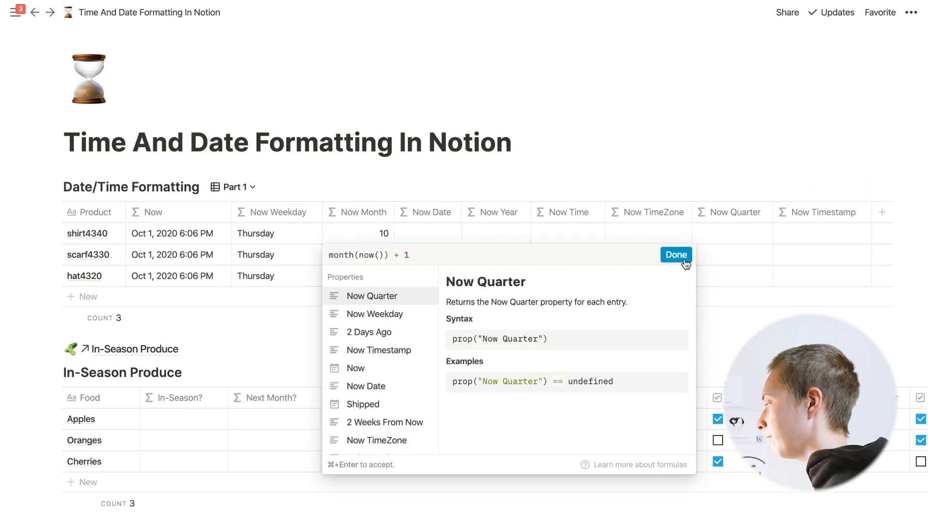
left_click(677, 255)
Step: Replace the Now Month formula with formatDate(now(), "MMM"), trying the single "M" code first
left_click(384, 255)
left_click_drag(429, 255, 329, 255)
type("formatD")
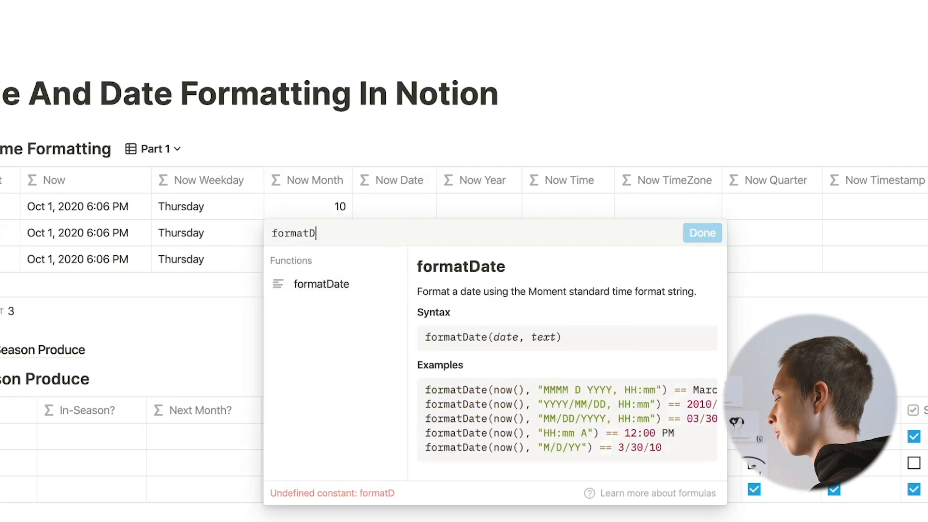
type("ate(now")
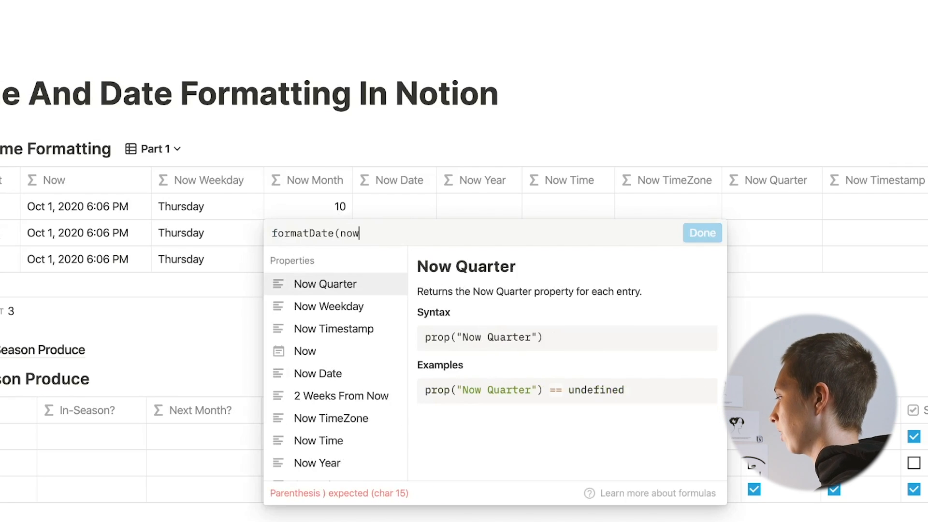
type("(), \"")
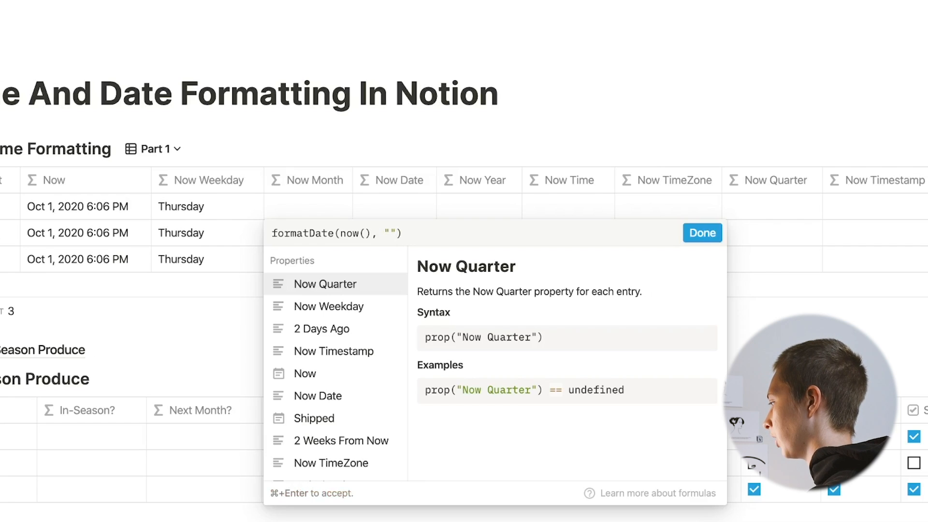
type("M")
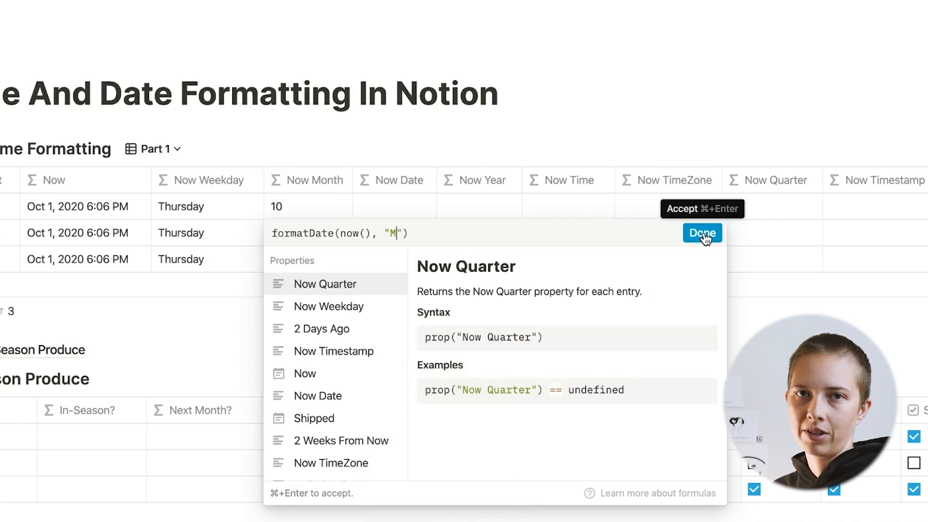
type("MM")
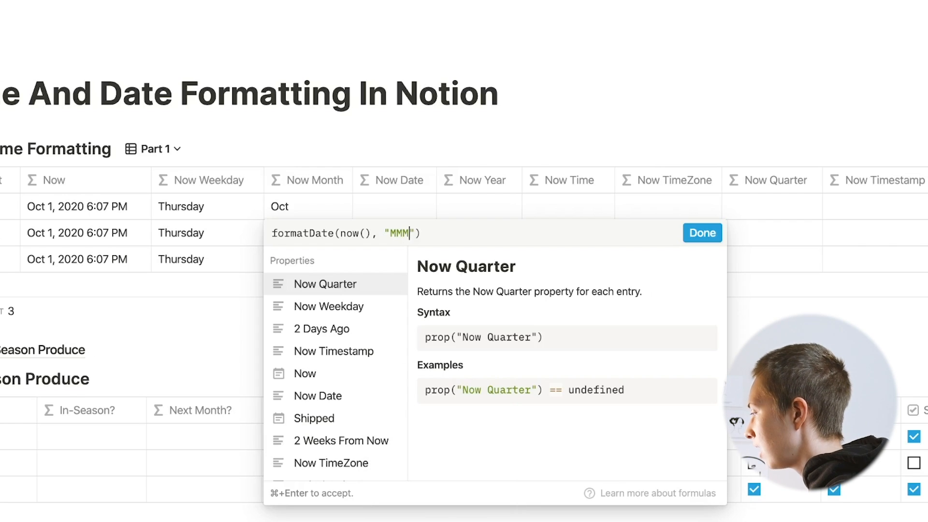
left_click(695, 229)
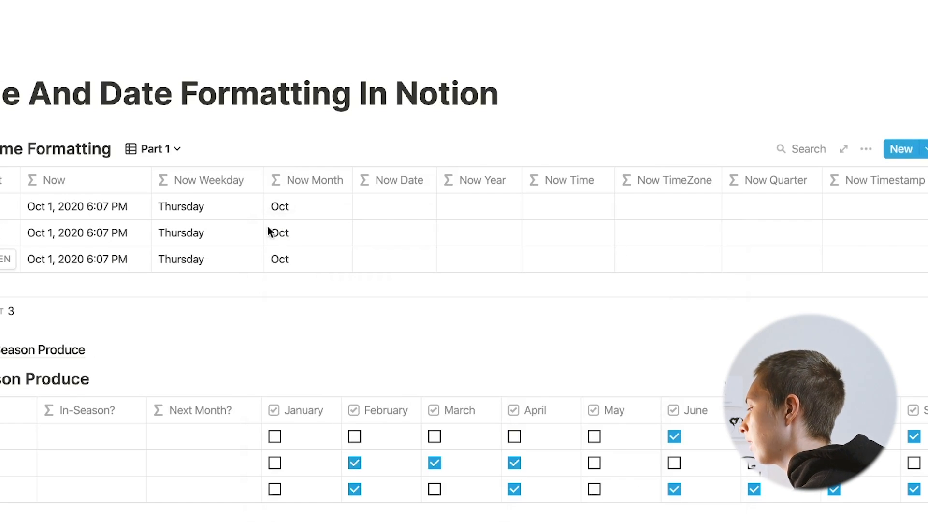
Step: Change the format code in the Now Month formula to "MMMM"
left_click(297, 209)
left_click(412, 233)
type("MMMM\")")
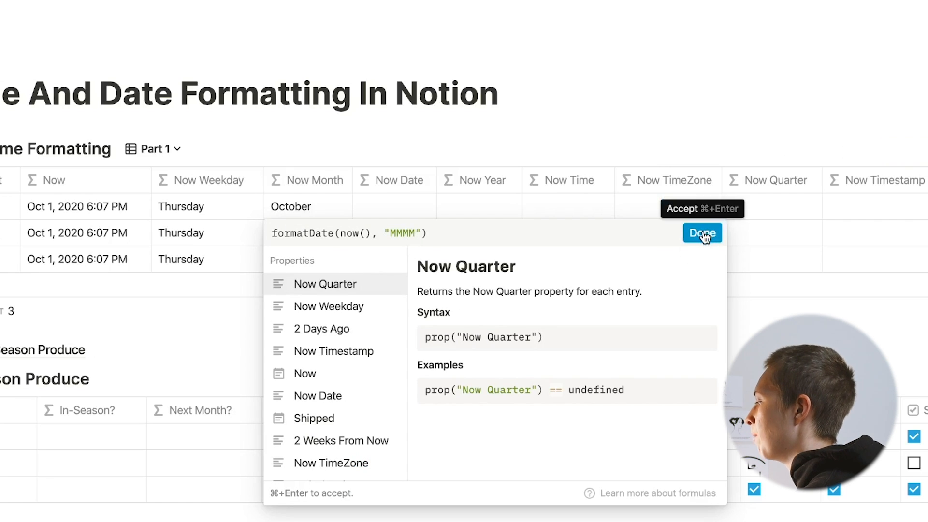
Step: Shorten the Now Month format code to "M" and extend it to the ordinal code "Mo"
key("BackSpace")
key("BackSpace")
key("BackSpace")
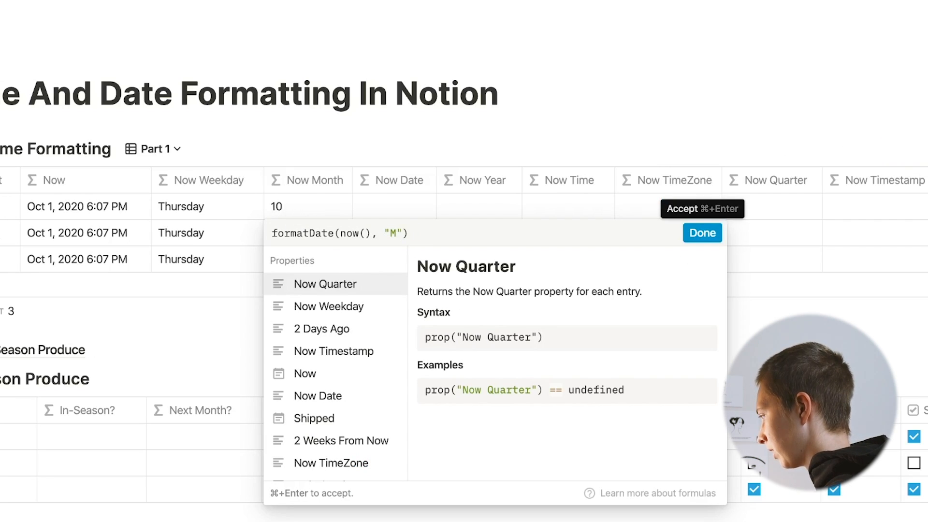
type("o")
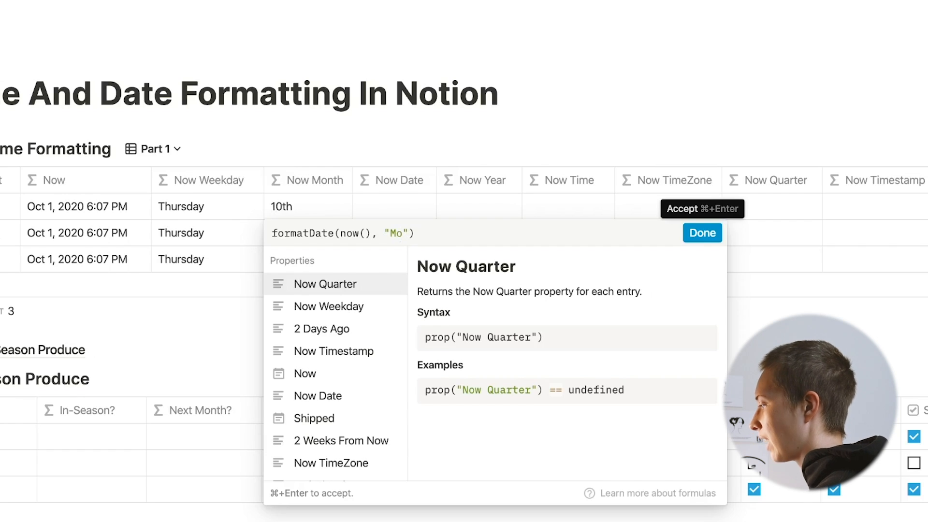
left_click(703, 232)
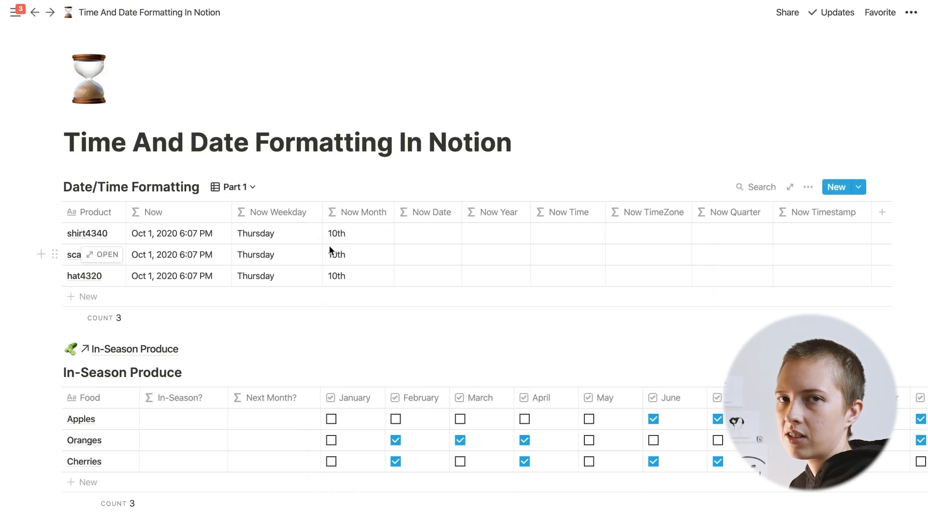
Step: Set the Now Date property's formula to date(now())
left_click(424, 227)
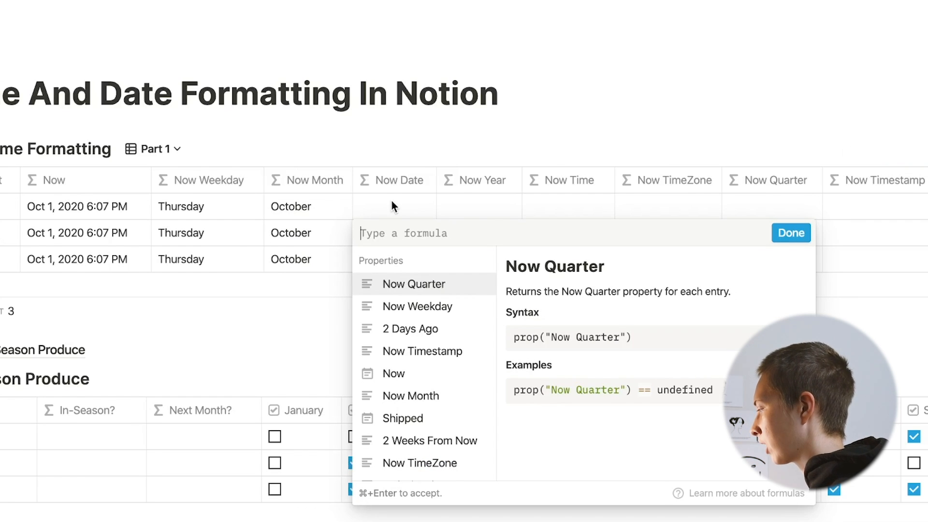
type("date")
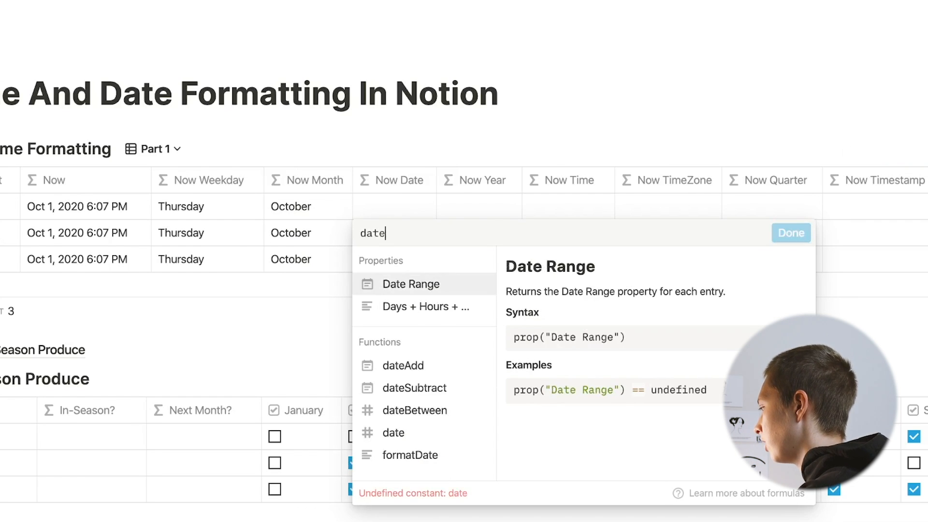
type("(now())")
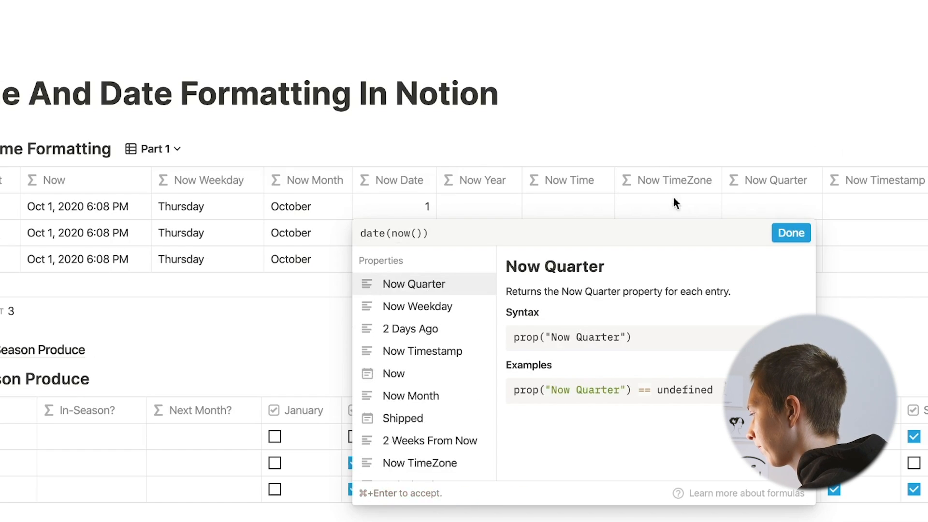
left_click(781, 231)
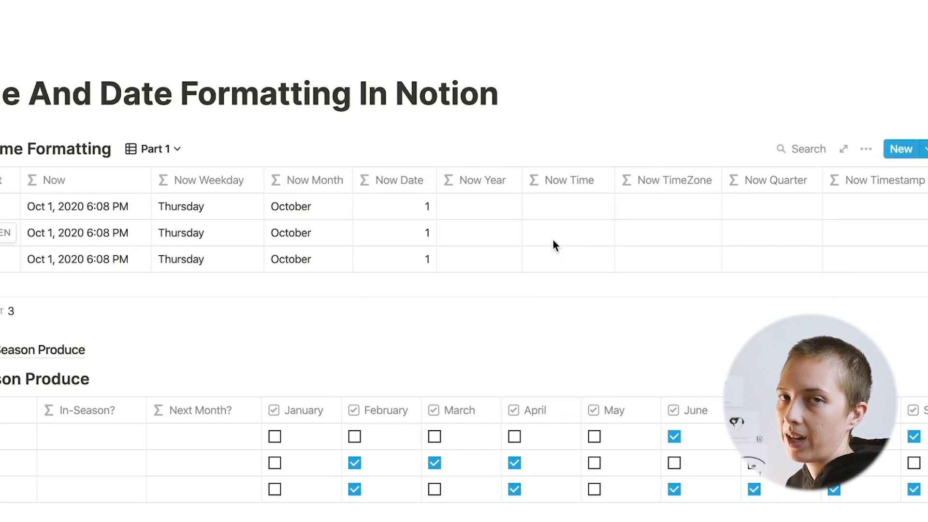
Step: Replace the Now Date formula with formatDate(now(), "Do"), entering the single "D" code first
left_click(407, 205)
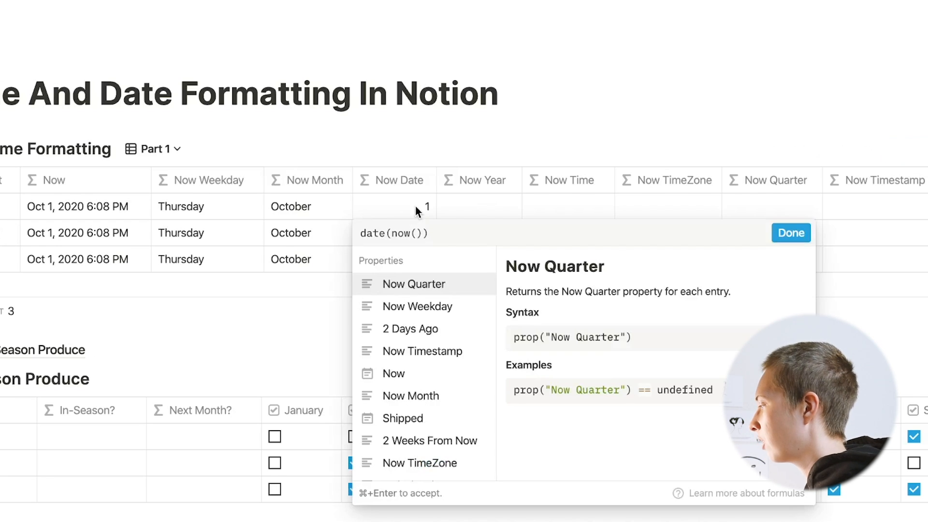
left_click_drag(446, 227, 338, 231)
key("BackSpace")
type("formatDate(")
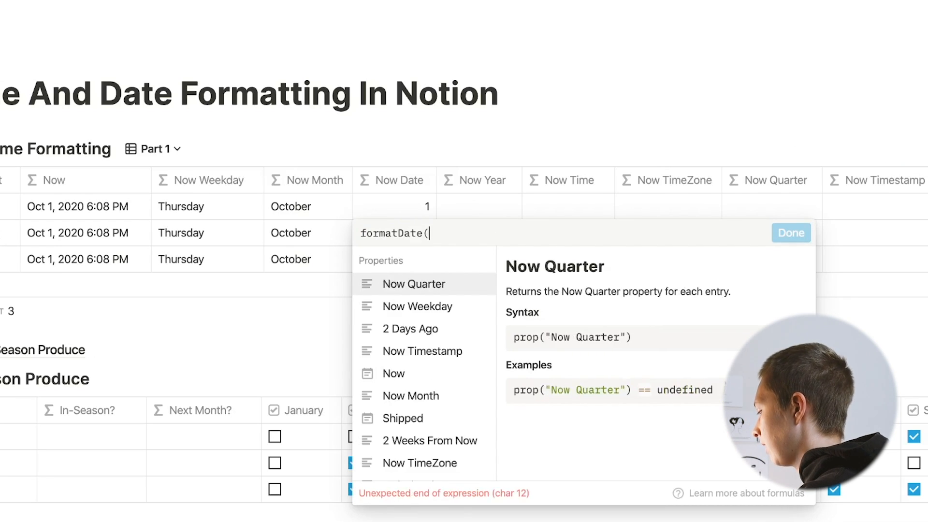
type("now(), \"")
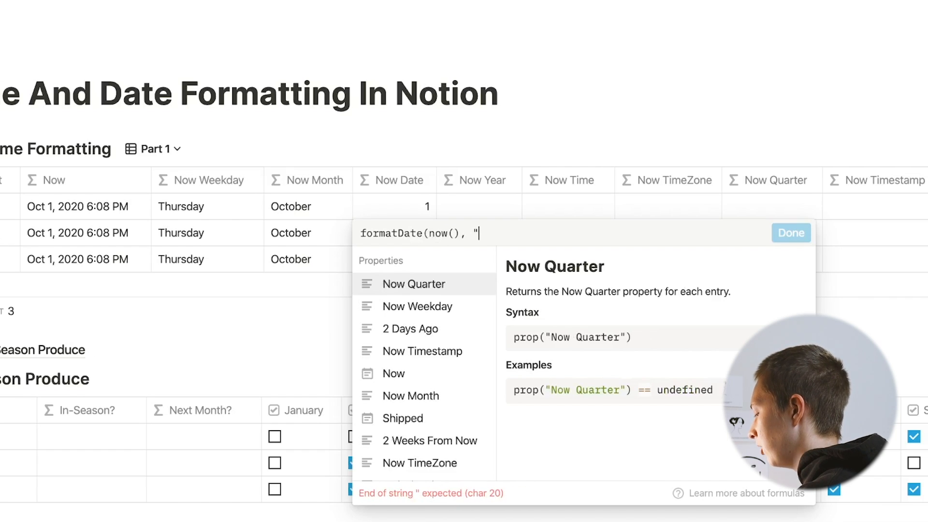
type("D\"")
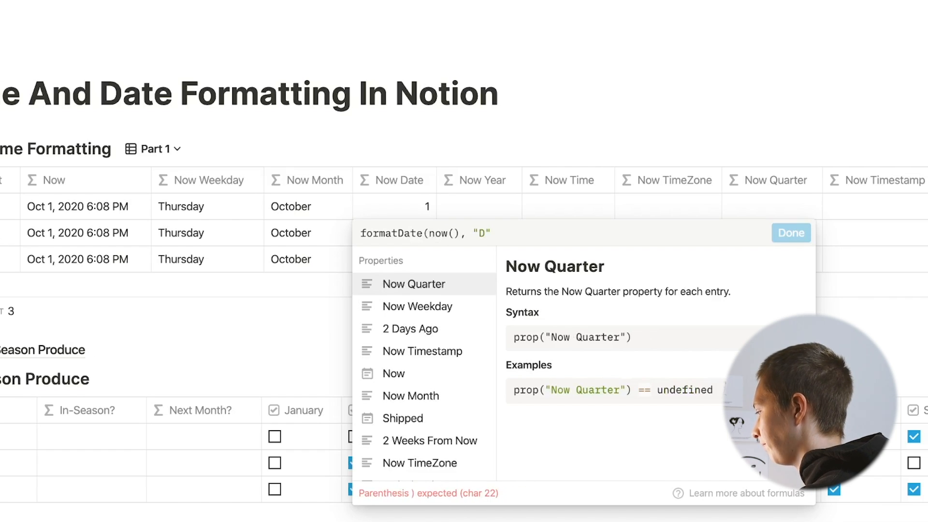
type(")")
type("o")
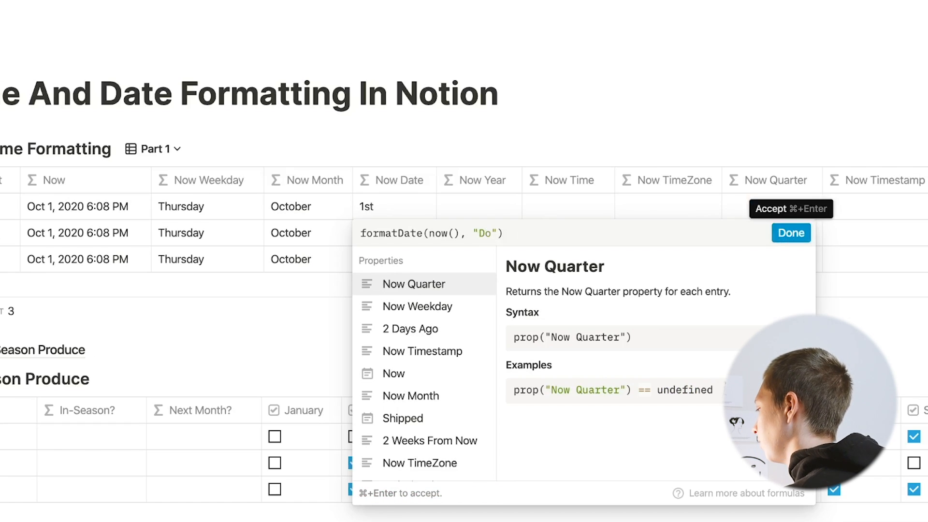
Step: Try year(now()) as the Now Year formula and replace it with formatDate(now(), "Y")
left_click(460, 207)
type("year(now())")
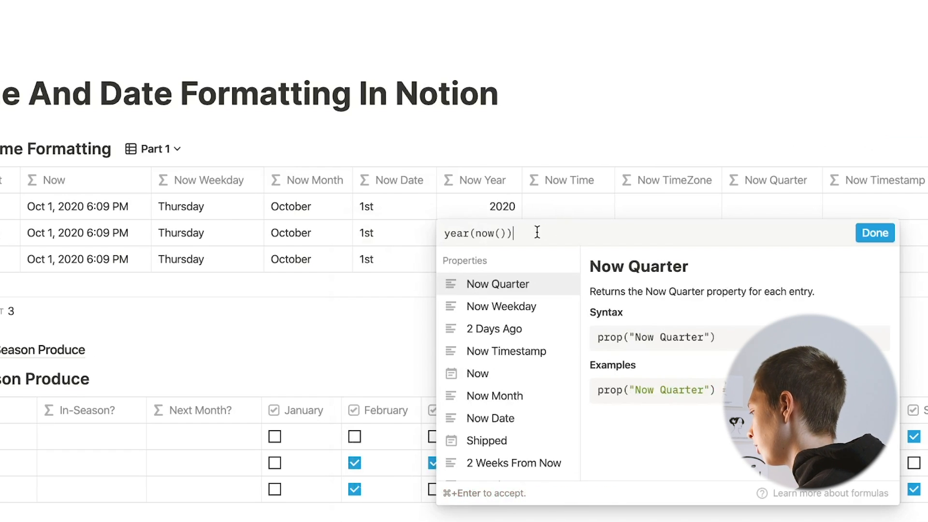
key("super+a")
type("for")
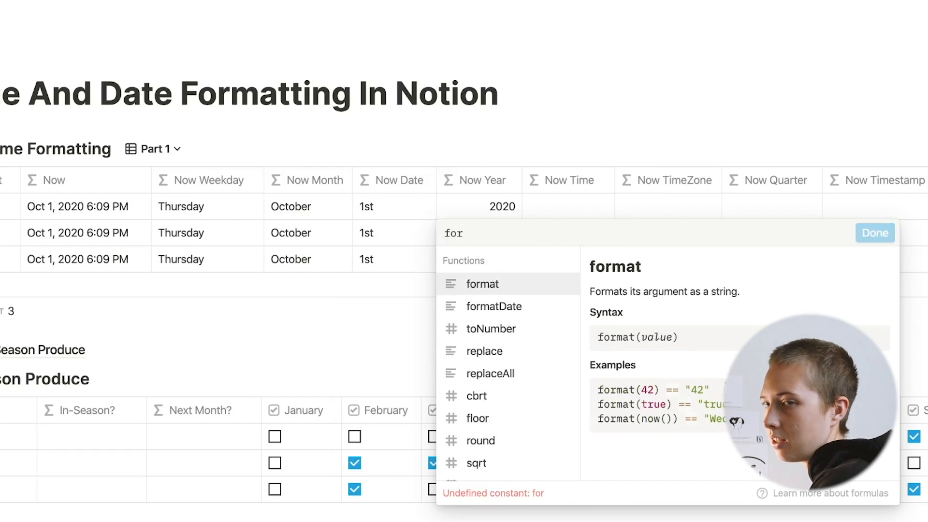
type("matDate(now")
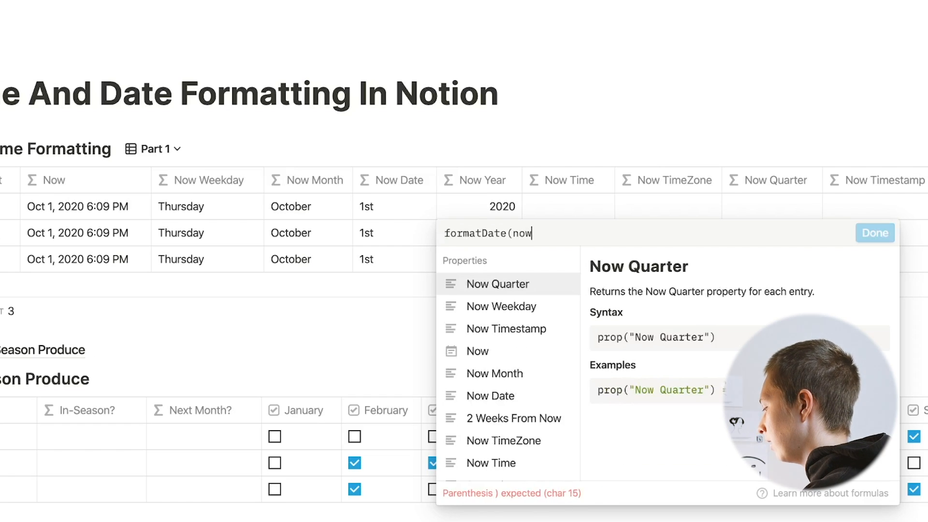
type("(), \"Y")
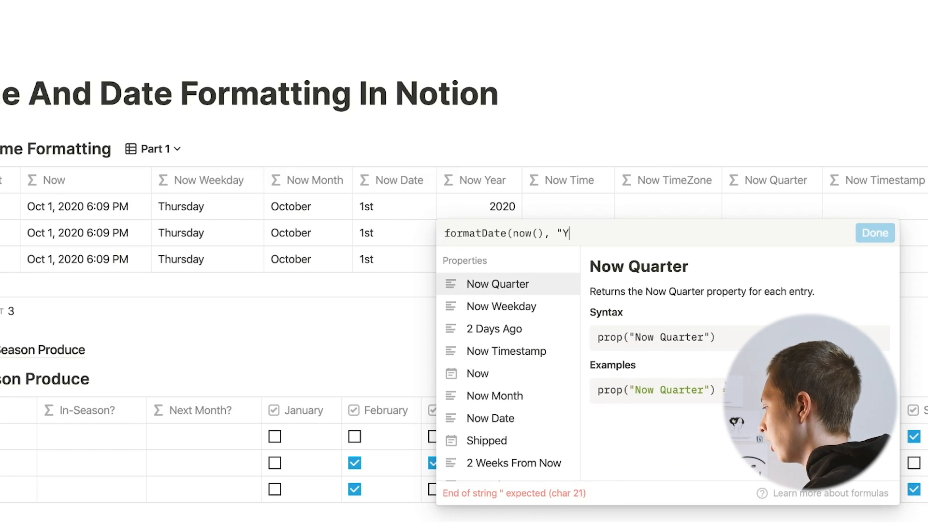
type("\")")
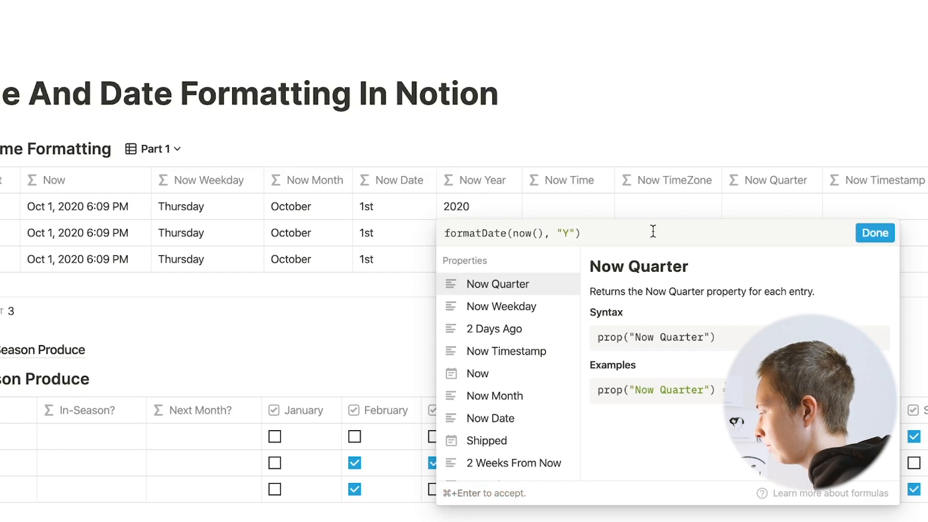
Step: Change the Now Year format code to the two-digit "YY" with a leading apostrophe and accept the formula
type("Y")
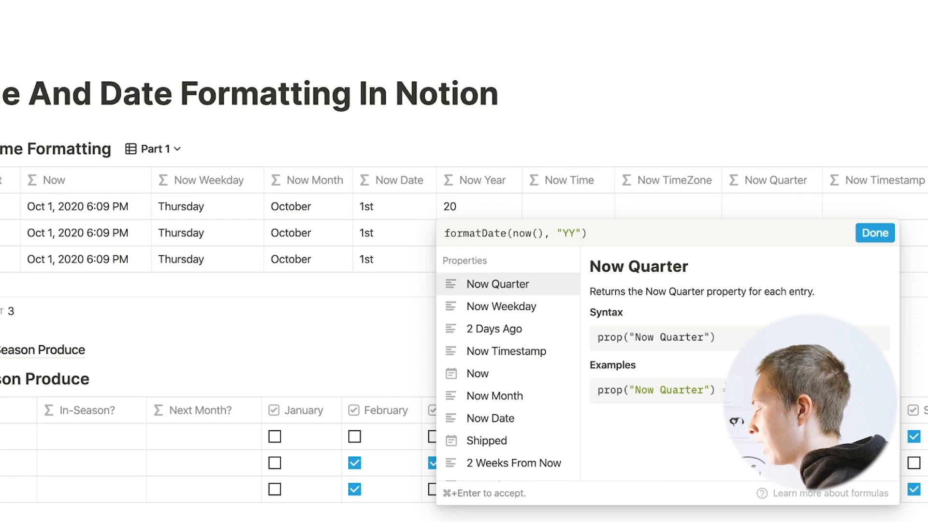
left_click(563, 237)
type("'")
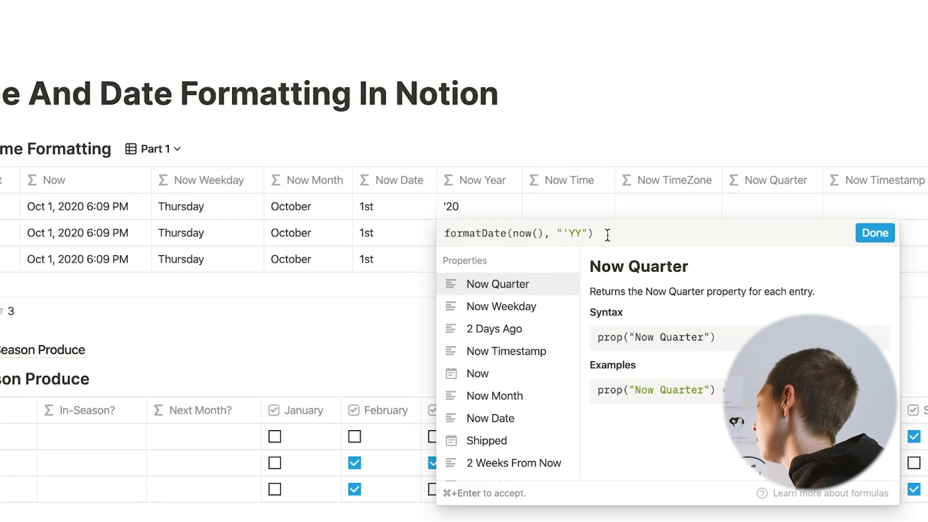
left_click(876, 233)
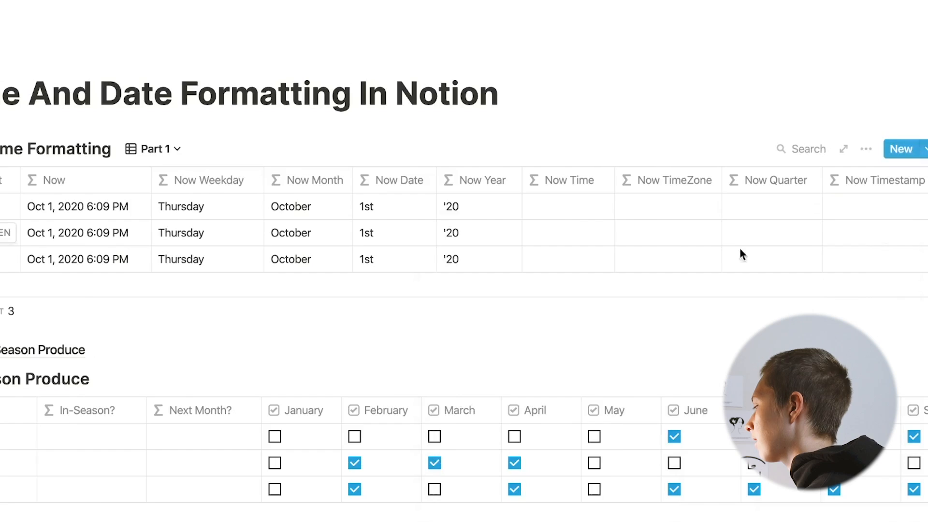
Step: Set the Now Time property's formula to formatDate(now(), "h:mm a")
left_click(568, 207)
type("fo")
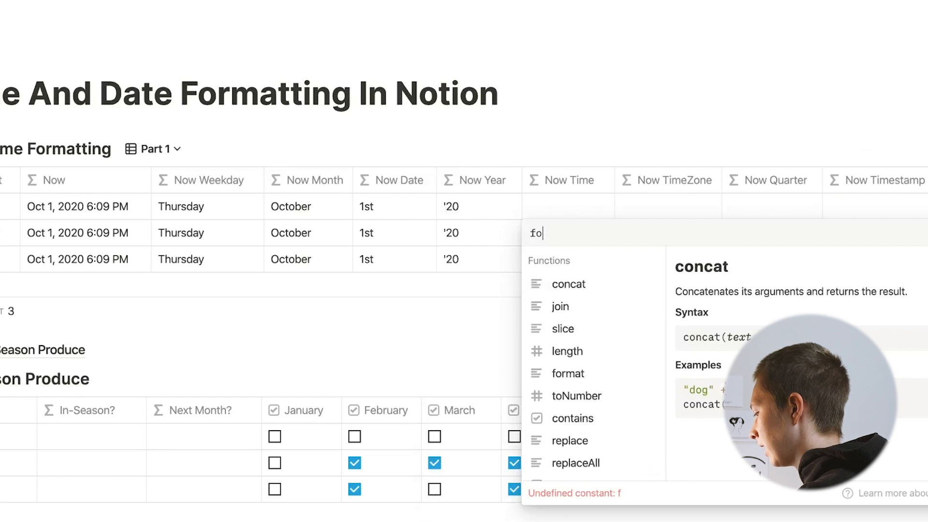
type("rmatDate(")
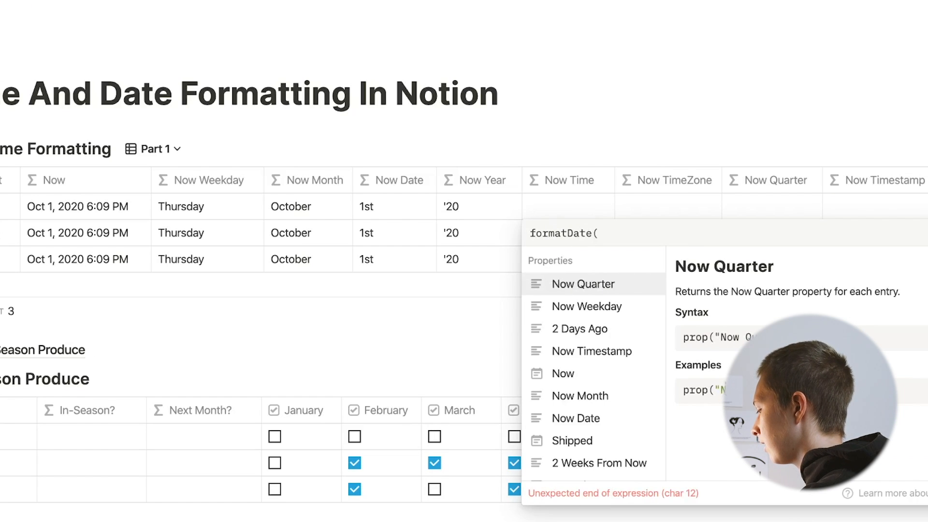
type("now(), \"\")")
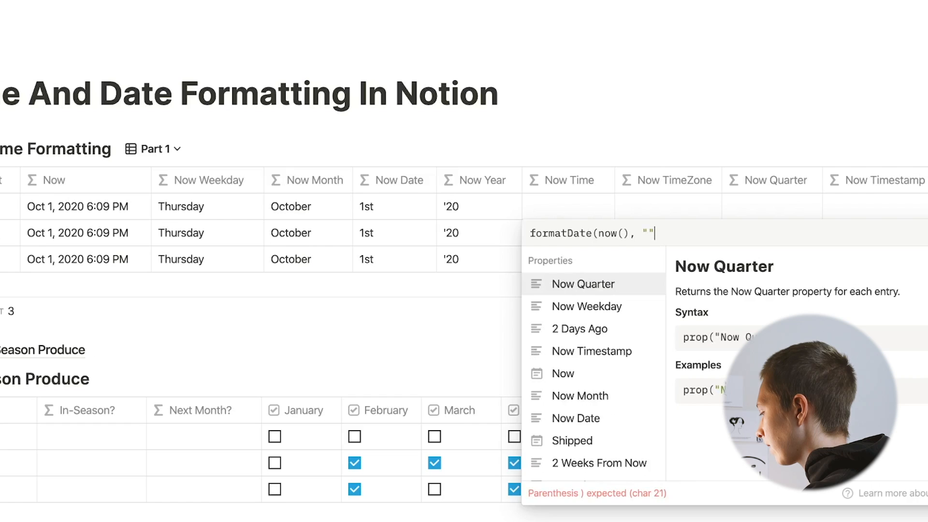
left_click(648, 233)
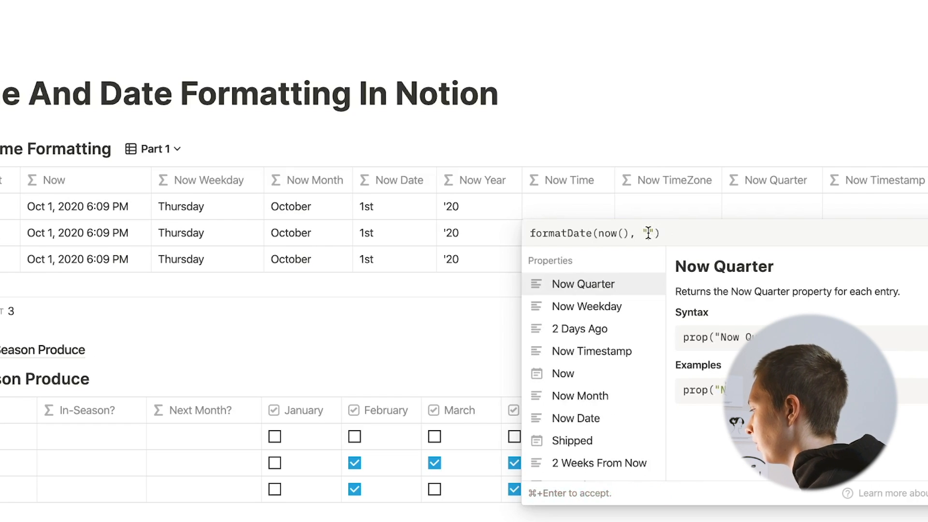
type("h:mm")
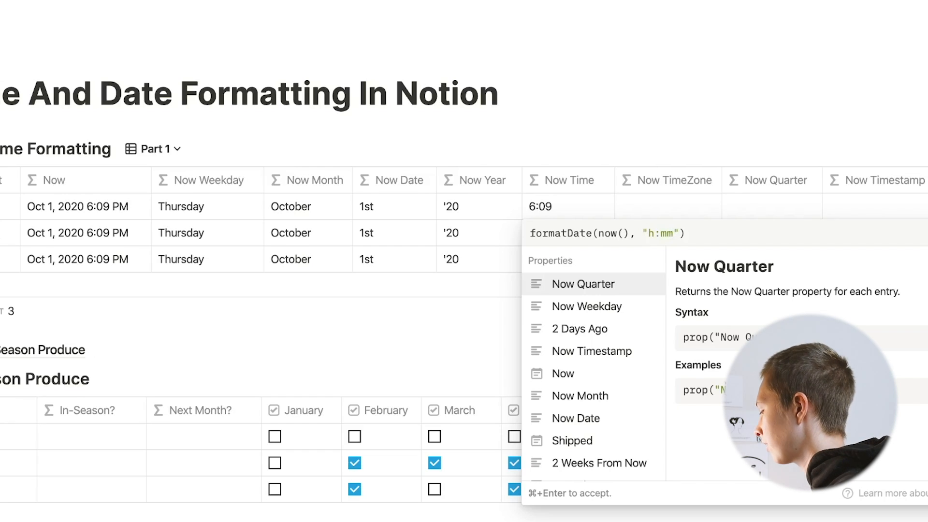
type(" a")
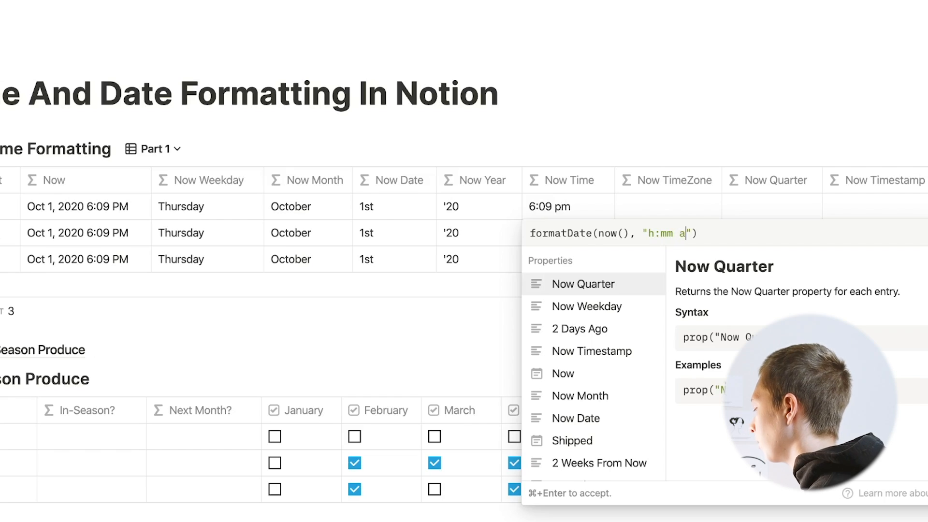
Step: Change the Now Time AM/PM code to uppercase "A" and try the 24-hour code "H" for the hour
key("BackSpace")
type("A")
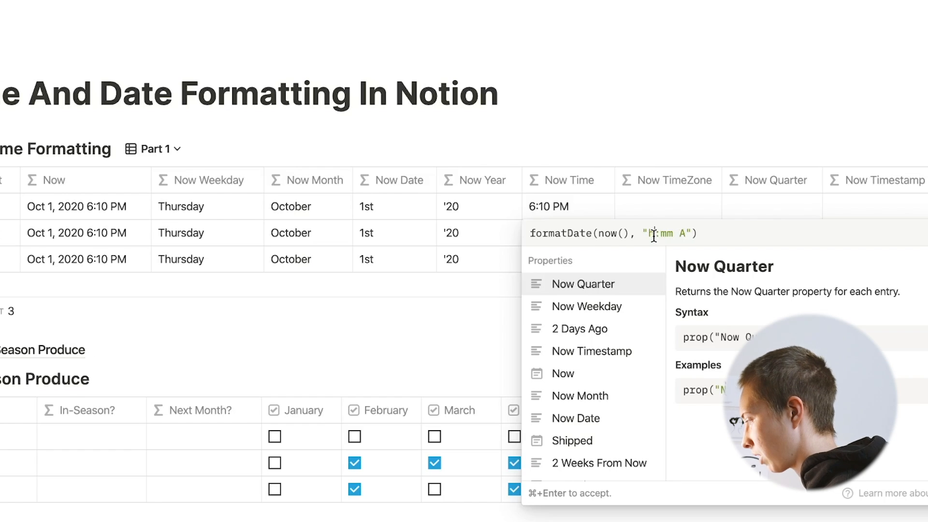
type("H")
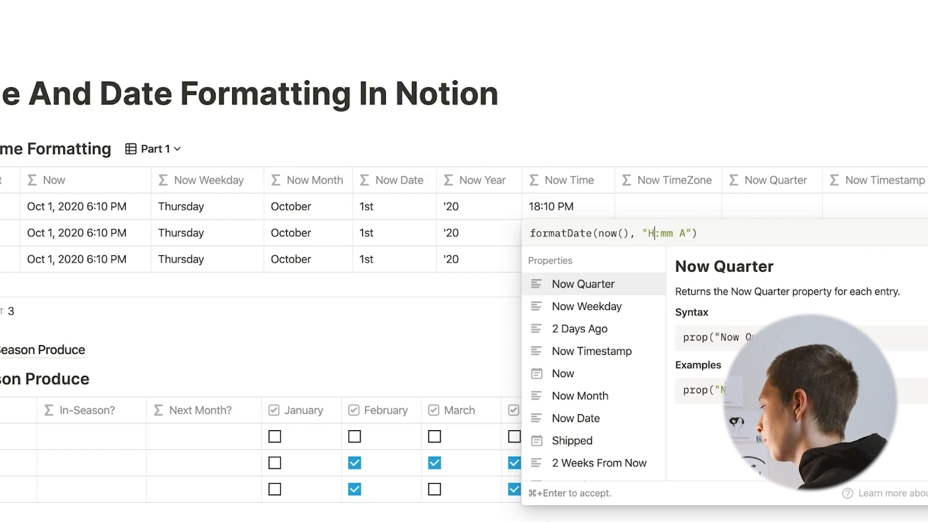
Step: Shorten the Now Time formula to the hour only, formatDate(now(), "h")
left_click_drag(698, 233, 528, 234)
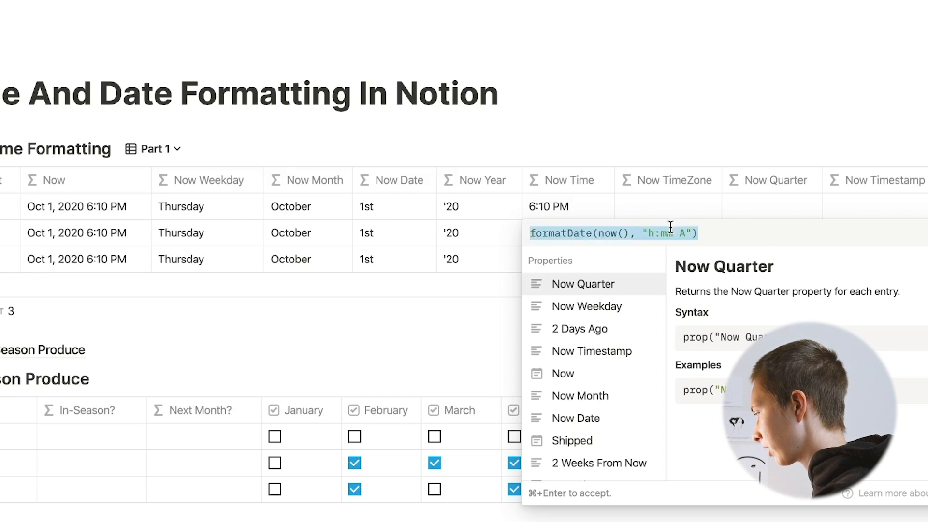
left_click_drag(686, 233, 527, 235)
key("BackSpace")
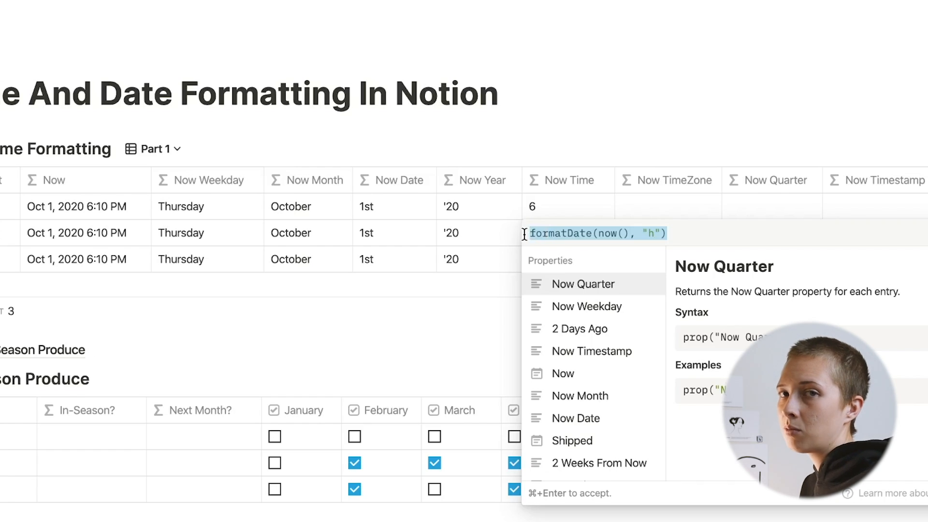
Step: Replace the Now Time formula with hour(now()) and extend it with % 12
key("BackSpace")
type("hour(")
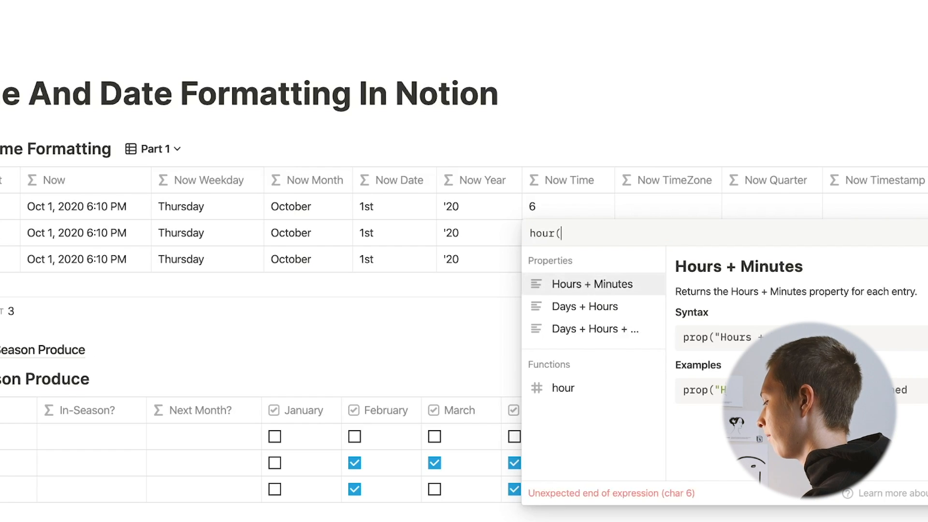
type("now())")
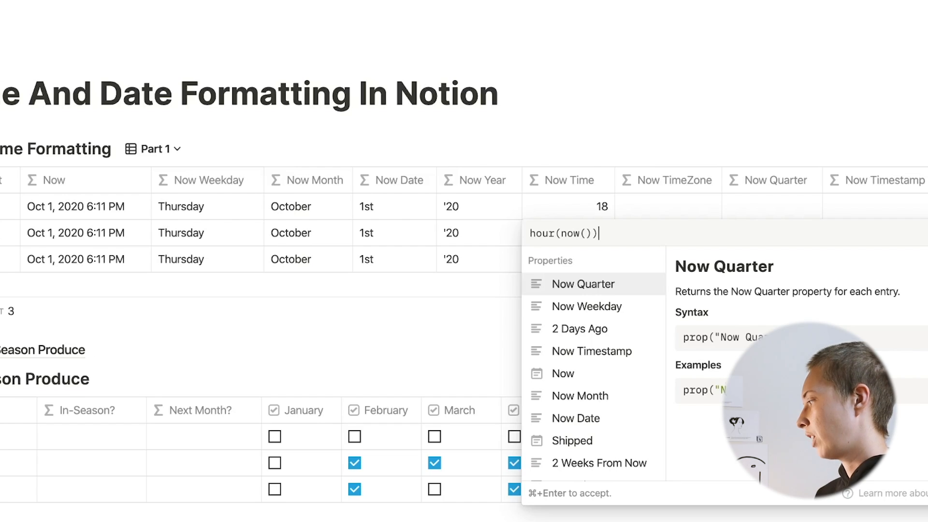
type("% 12")
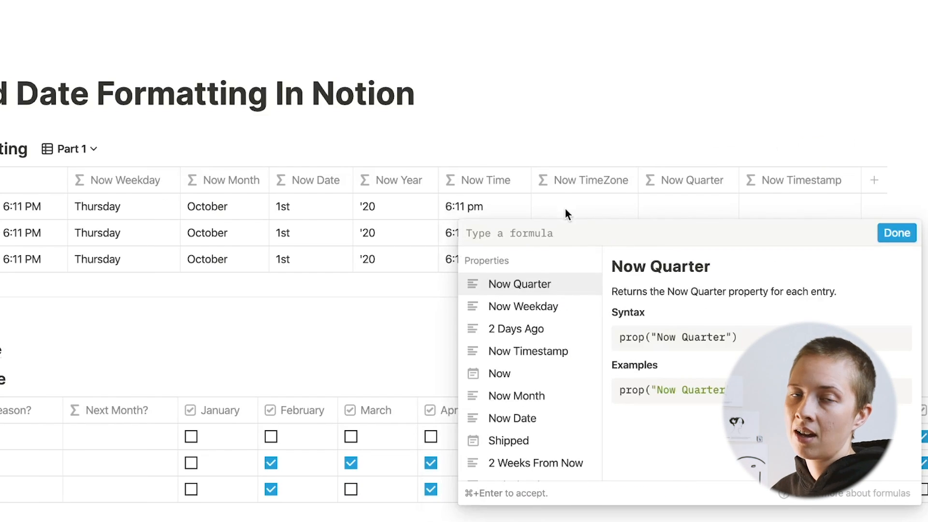
Step: Set the Now TimeZone property's formula to formatDate(now(), "z") and accept it
type("fo")
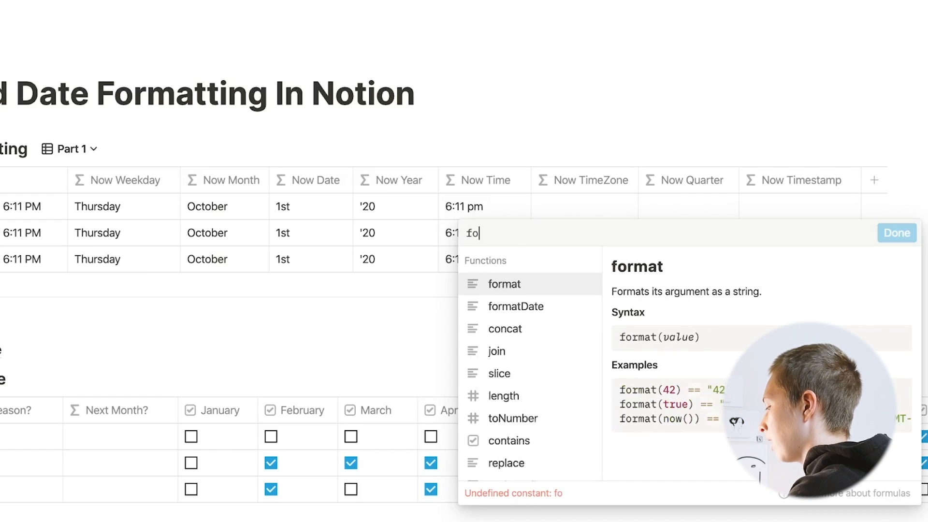
type("rmatDa")
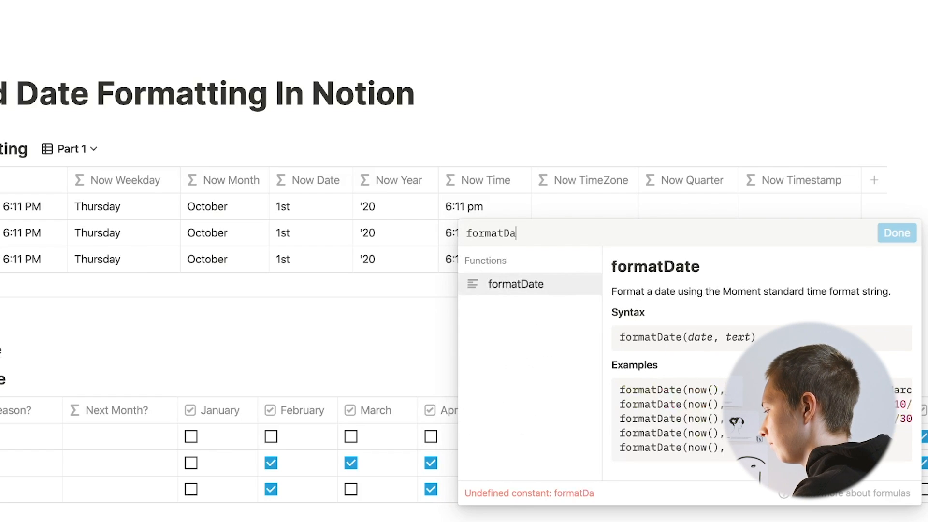
type("te(now9)")
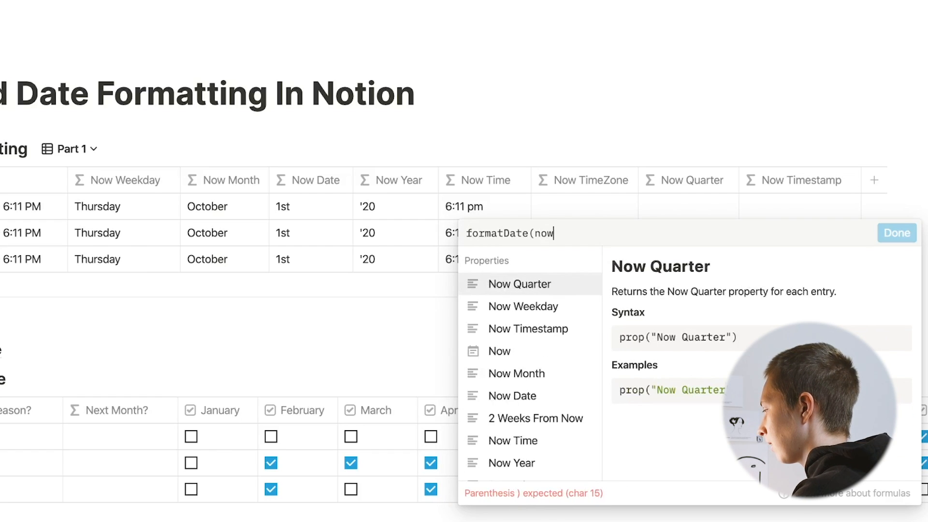
key("BackSpace")
key("BackSpace")
type("(")
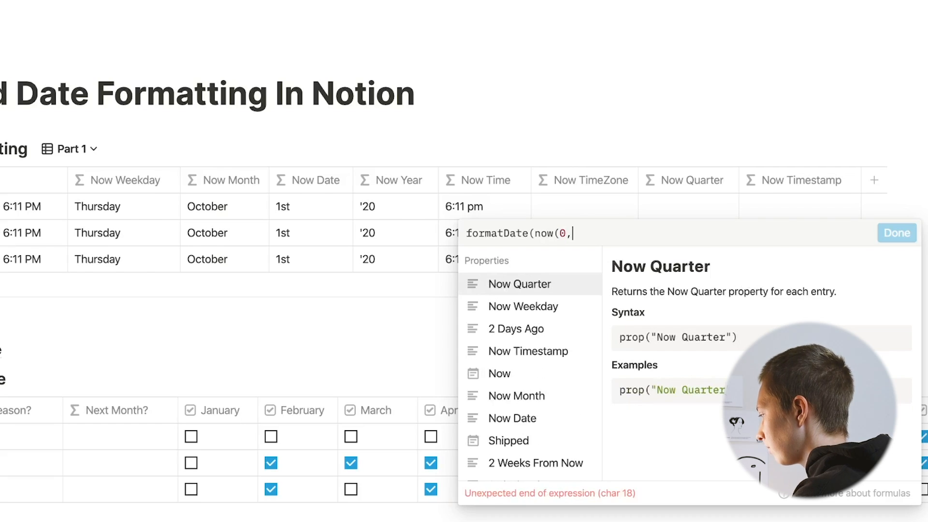
type("), \"")
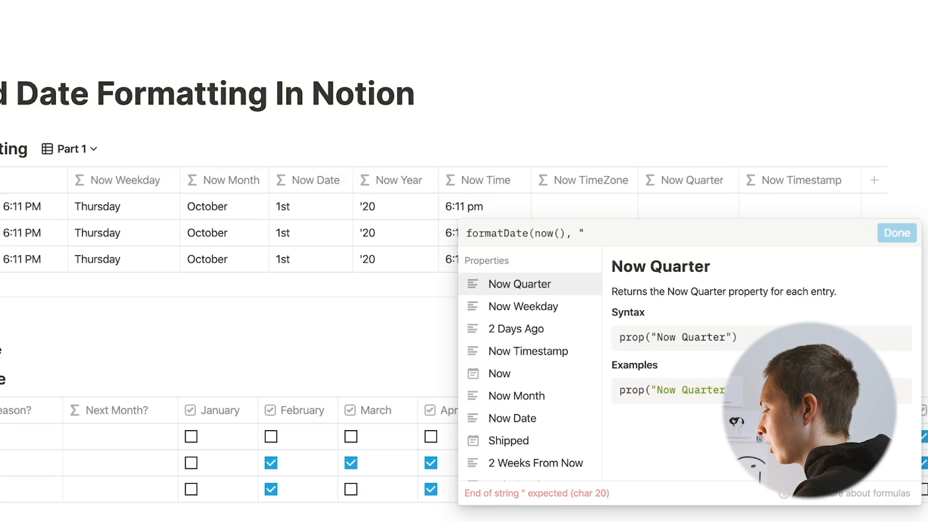
type("z\")")
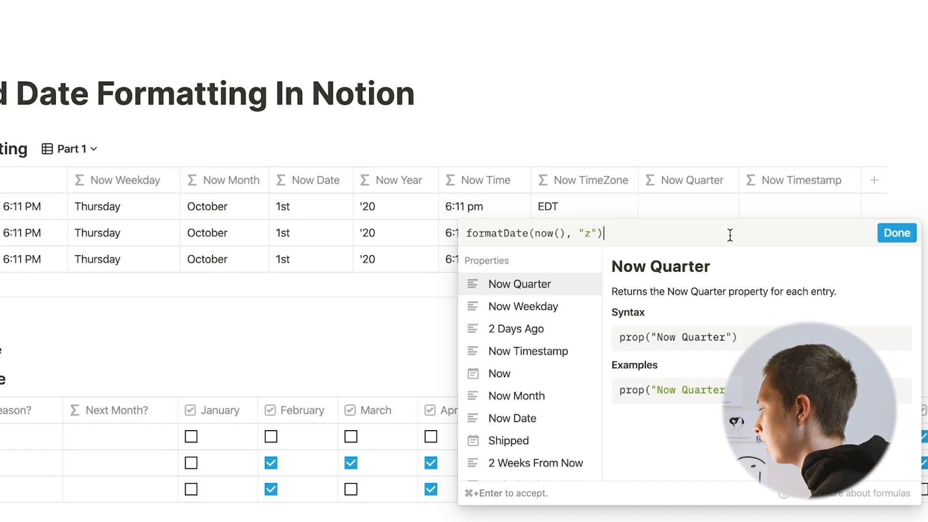
left_click(897, 233)
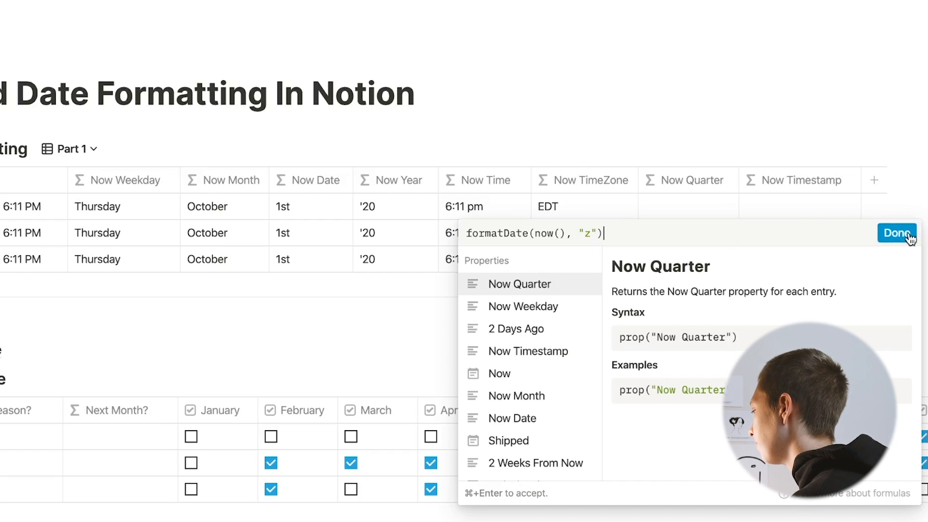
Step: Try the UTC offset codes "Z" and "ZZ" in the Now TimeZone formula
key("BackSpace")
type("Z")
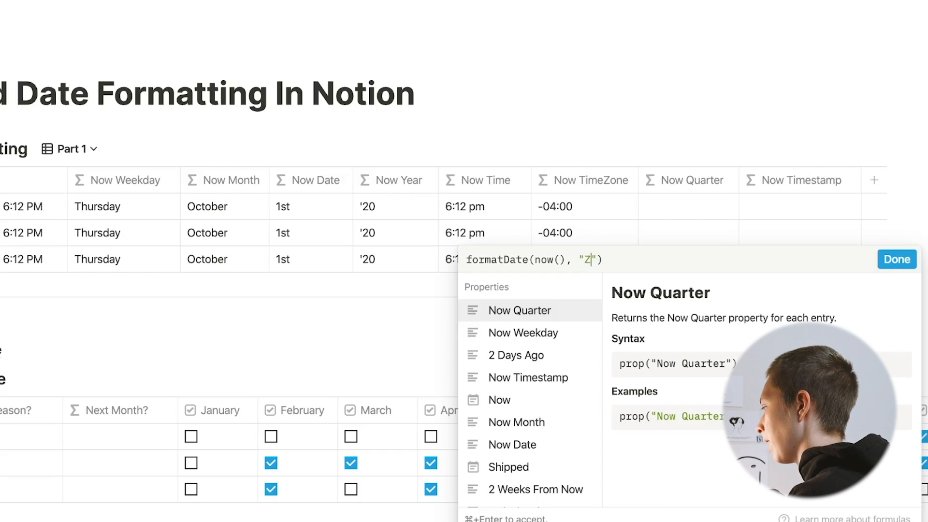
type("Z")
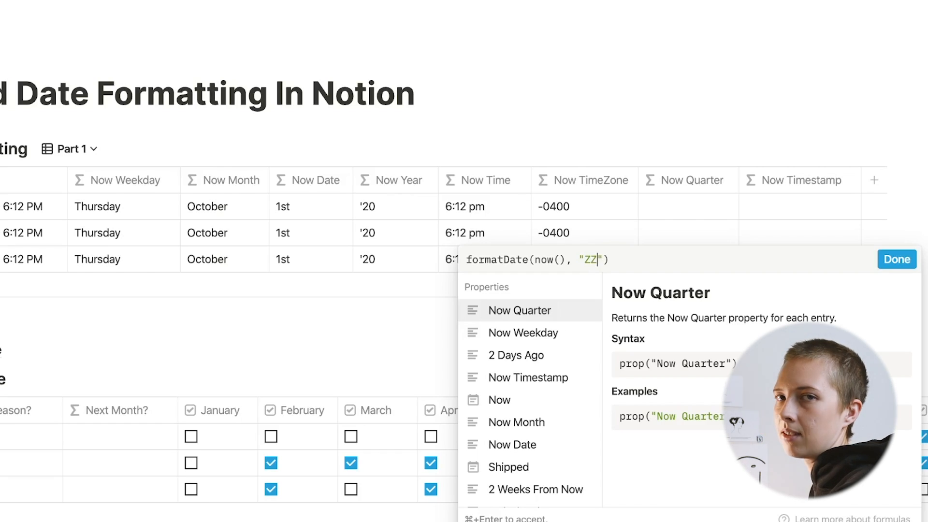
Step: Set the Now Quarter property's formula to formatDate(now(), "Qo") for an ordinal quarter
left_click(669, 206)
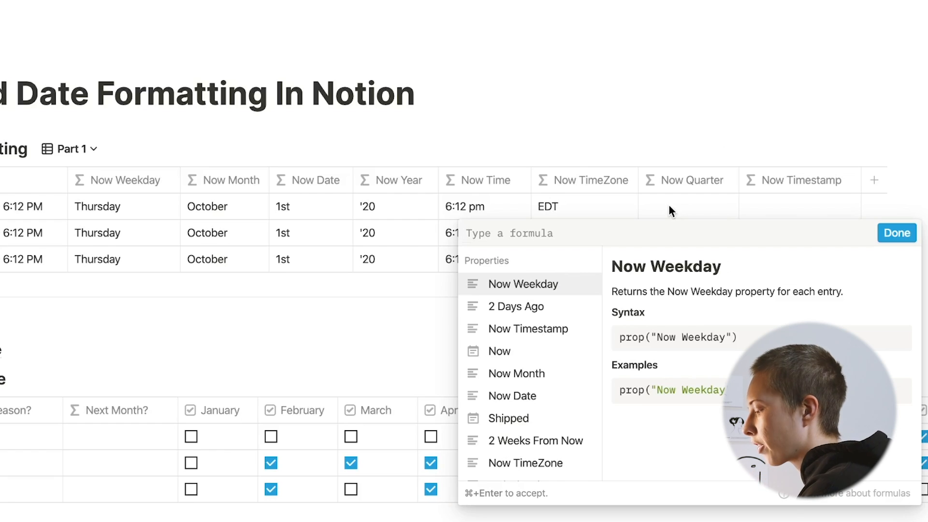
type("formatDat")
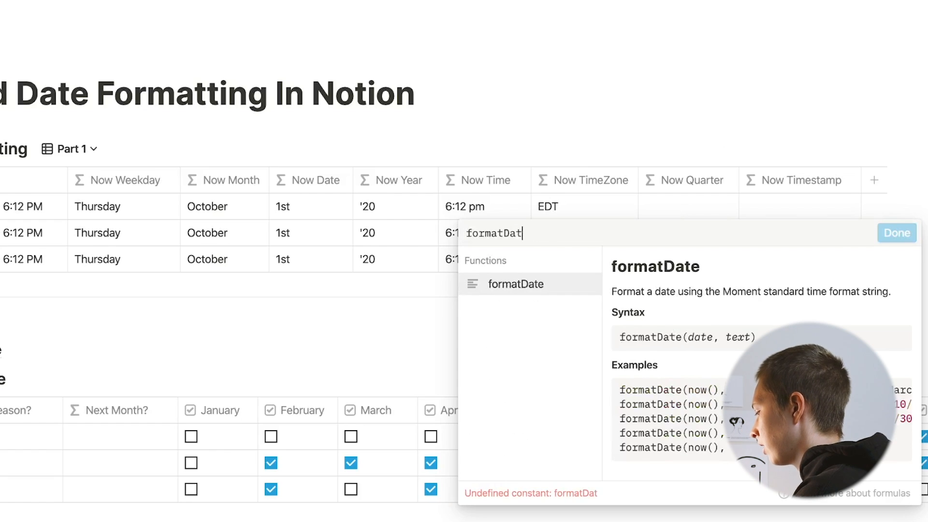
type("e(now(), \"\")")
key("Left")
key("Left")
type("Q")
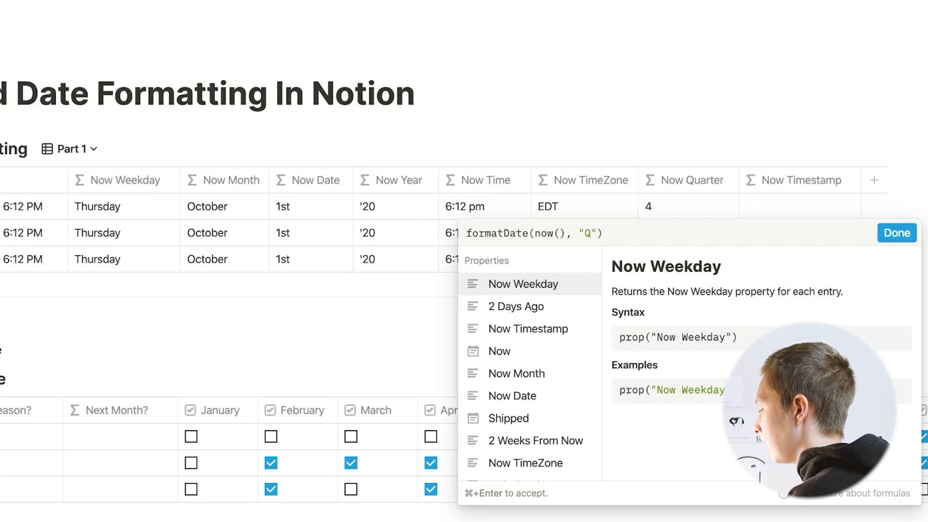
type("o")
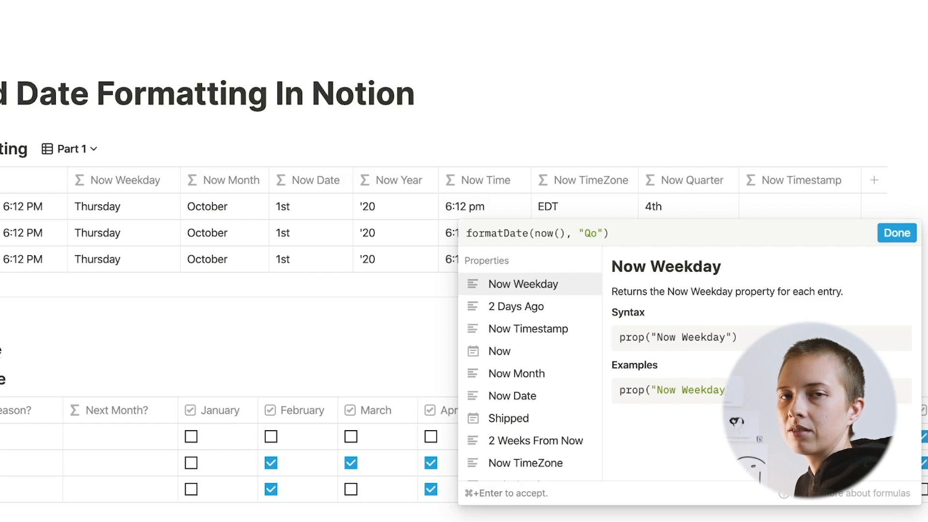
Step: Set the Now Timestamp property's formula to timestamp(now()) and accept it
left_click(797, 201)
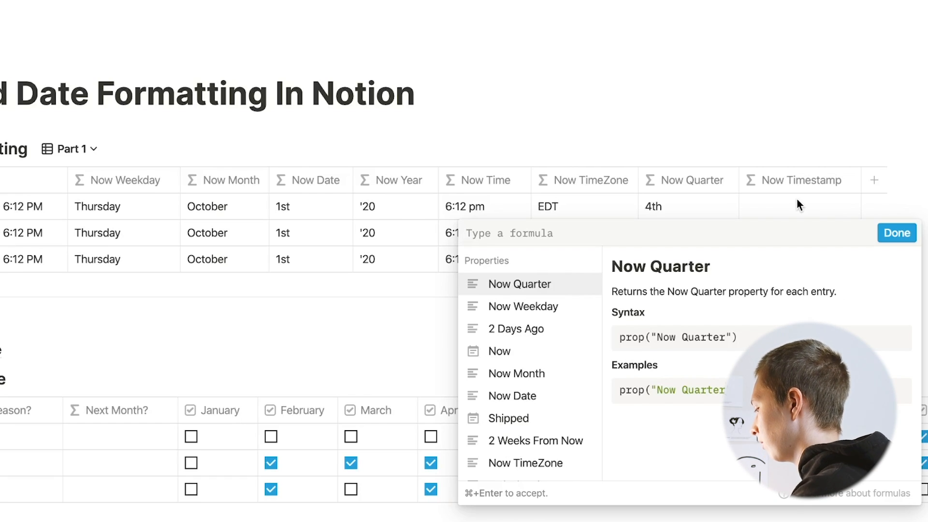
type("timest")
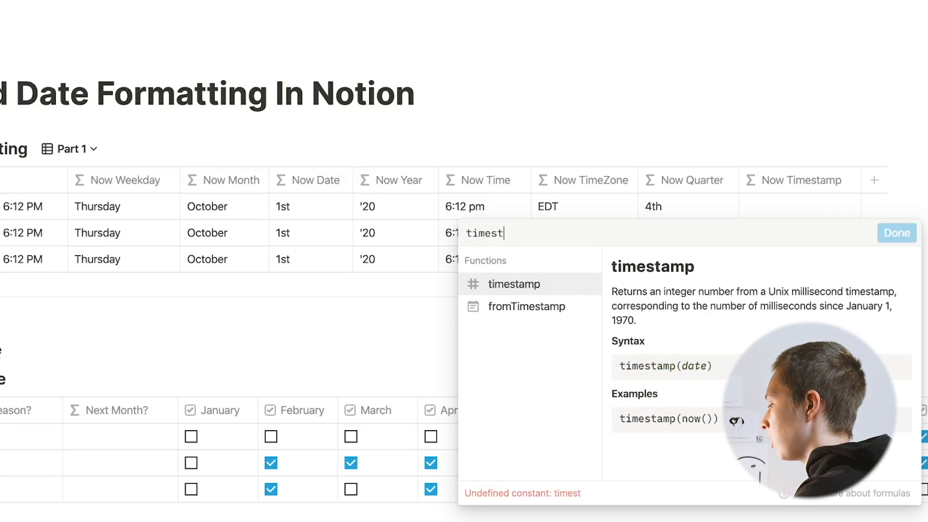
type("amp(now())")
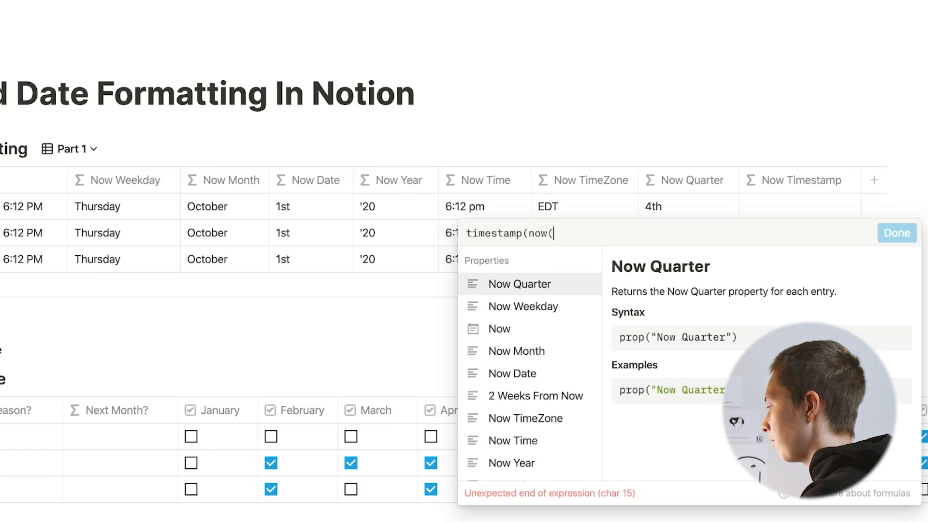
left_click(896, 233)
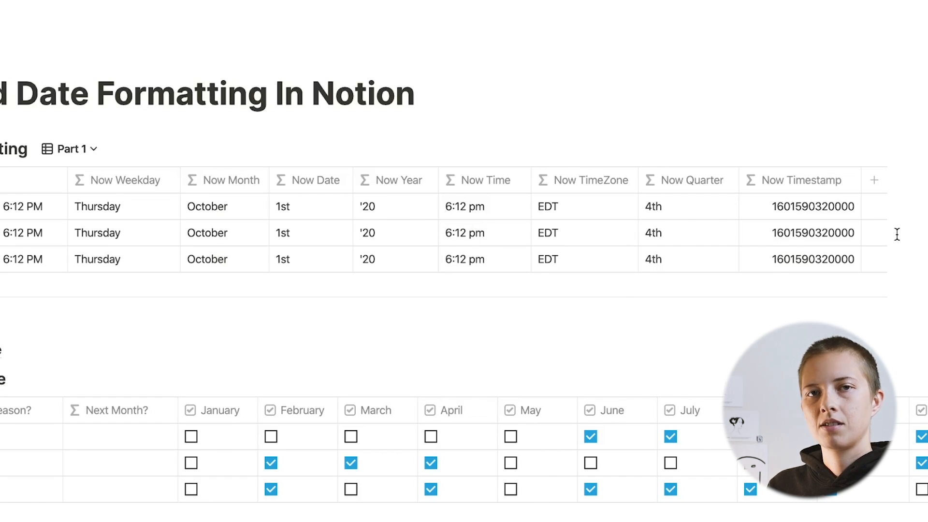
Step: Replace the Now Timestamp formula with formatDate(now(), "x") for a millisecond timestamp
left_click(822, 256)
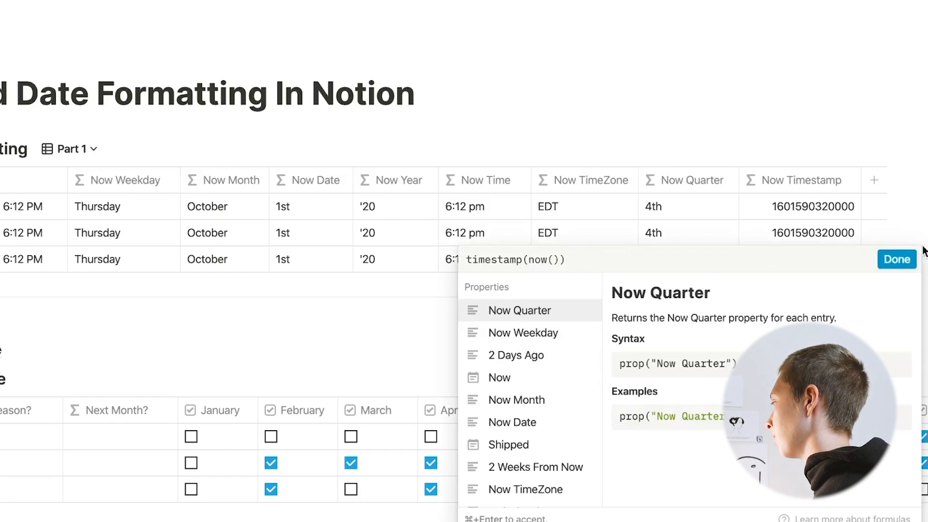
left_click_drag(567, 260, 459, 261)
key("BackSpace")
type("format(")
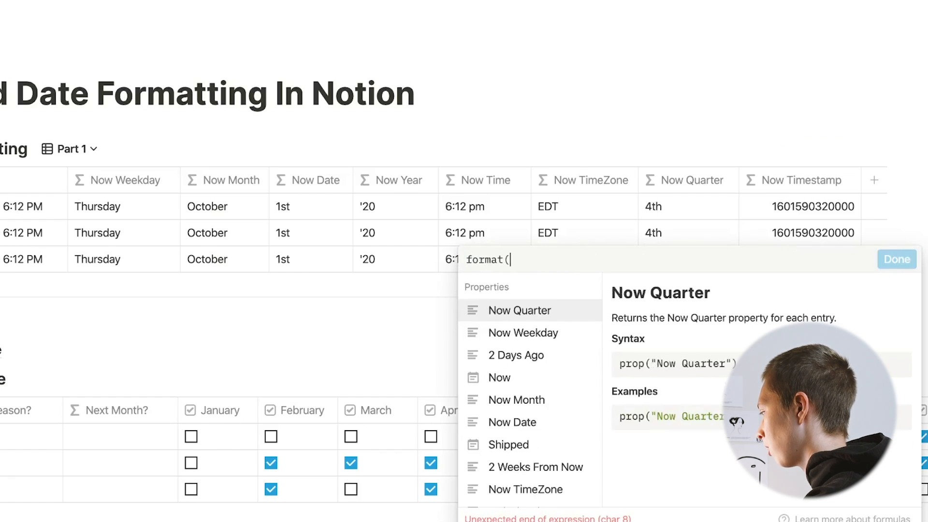
key("BackSpace")
type("Date(")
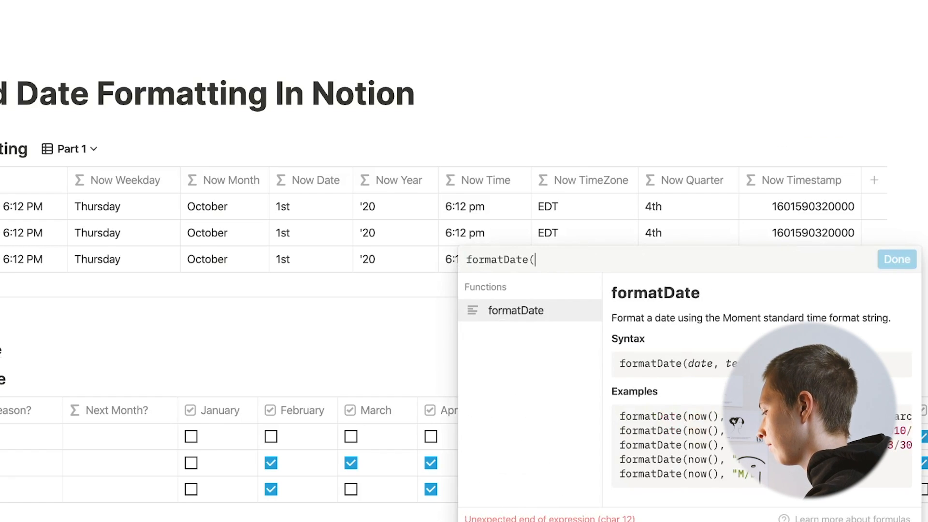
type("now(), \"\")")
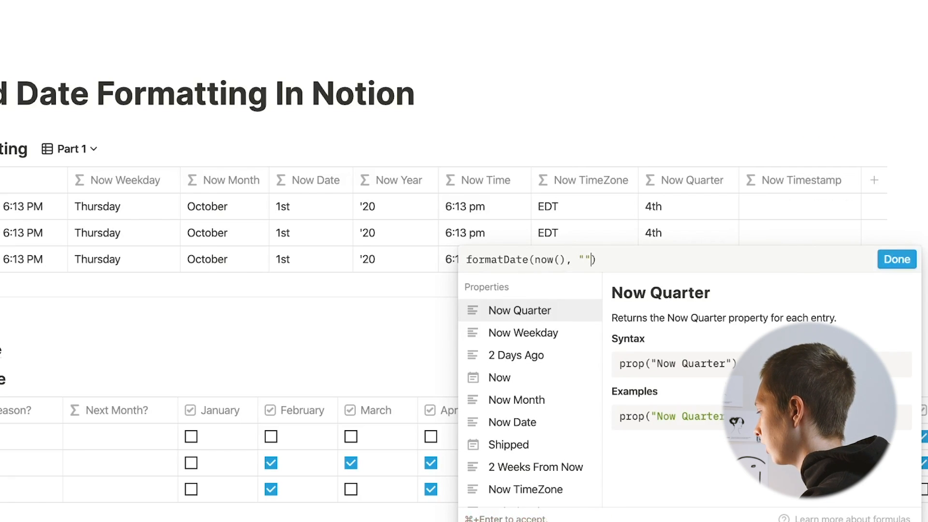
key("Left")
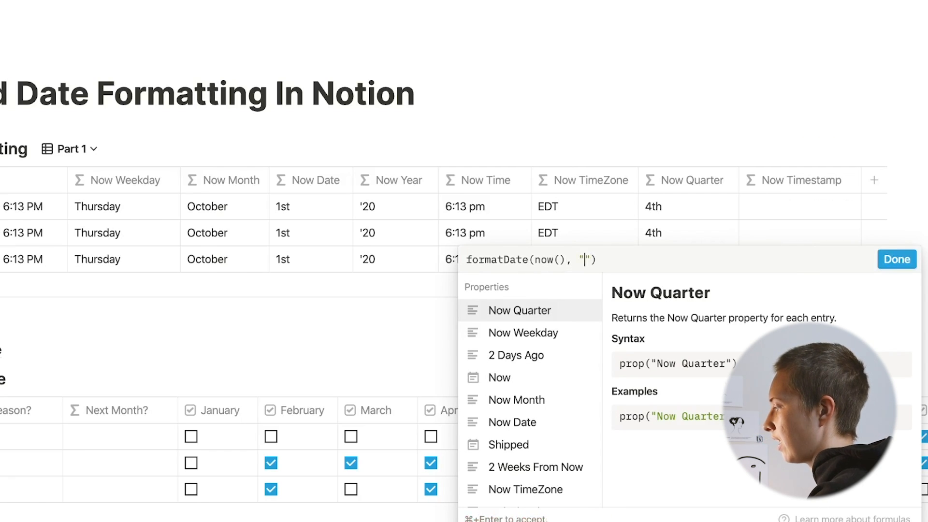
type("x")
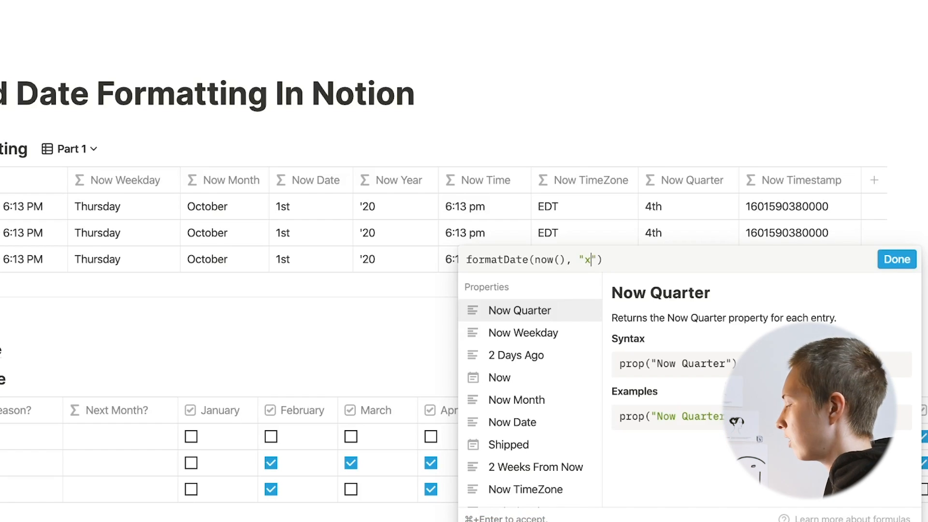
Step: Change the Now Timestamp format code to uppercase "X" for a timestamp in seconds
key("BackSpace")
type("X")
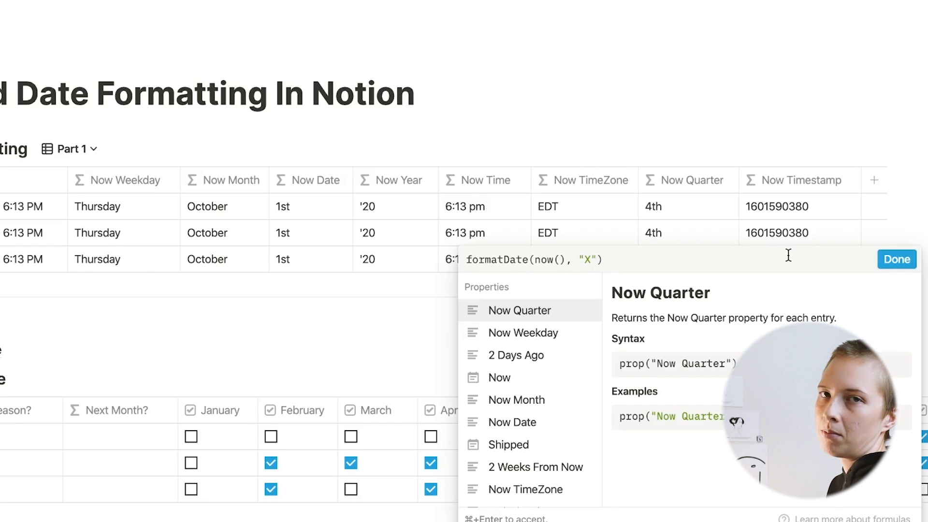
left_click(781, 236)
left_click(782, 236)
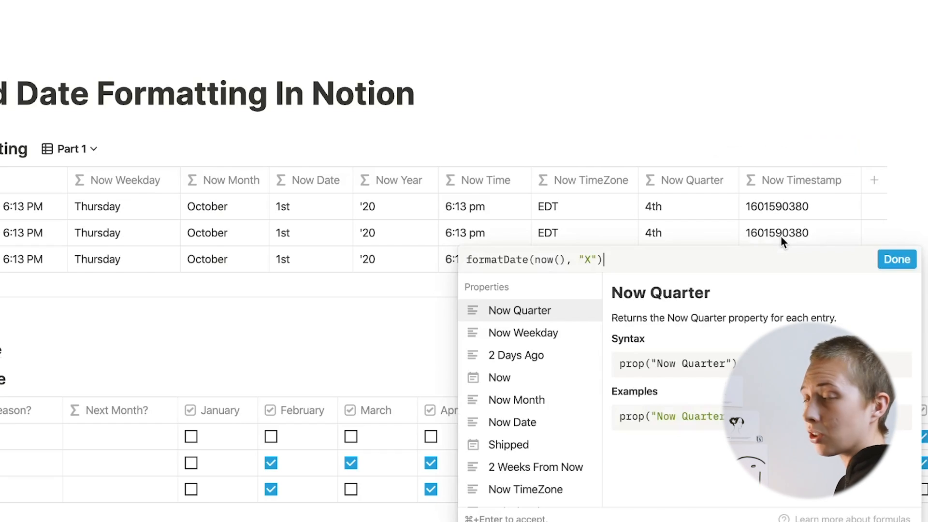
Step: Wrap the Now Timestamp formula in toNumber(), giving toNumber(formatDate(now(), "X")), and accept it
left_click(467, 260)
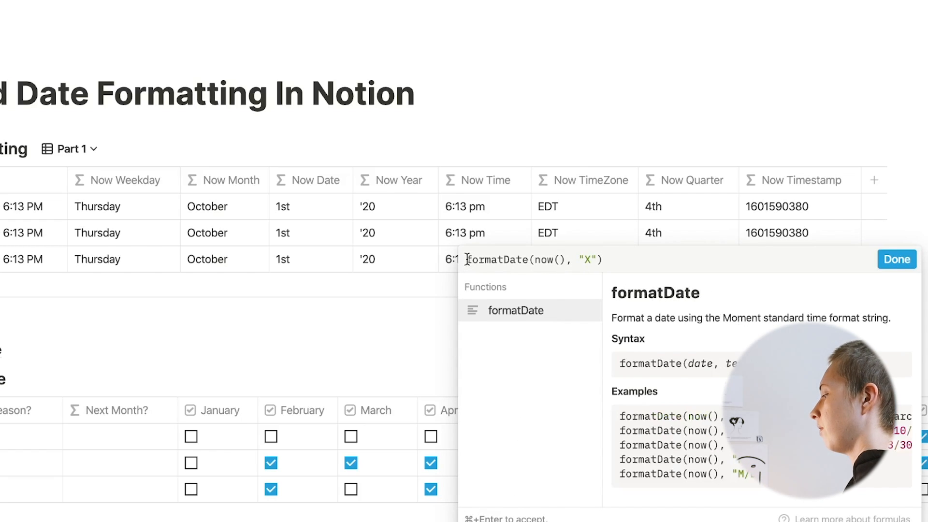
type("toNUmber")
key("BackSpace")
key("BackSpace")
key("BackSpace")
key("BackSpace")
key("BackSpace")
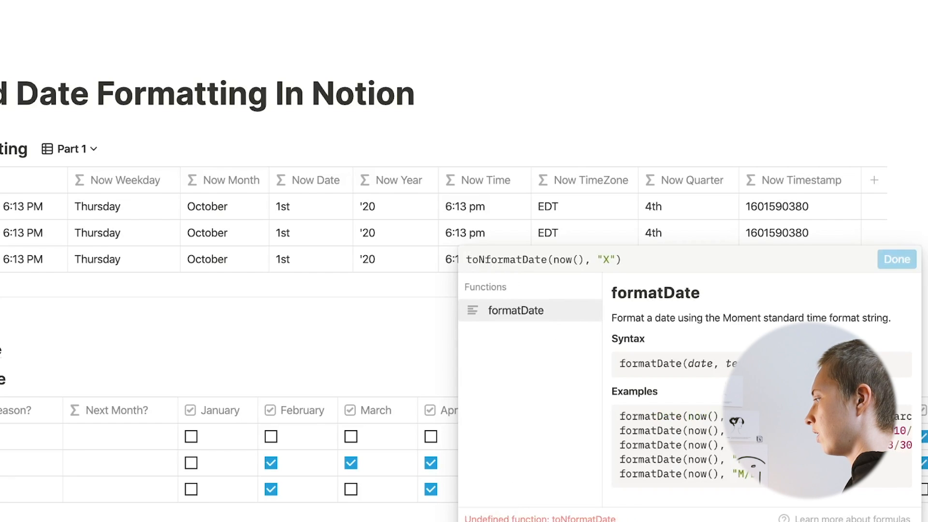
type("umber(")
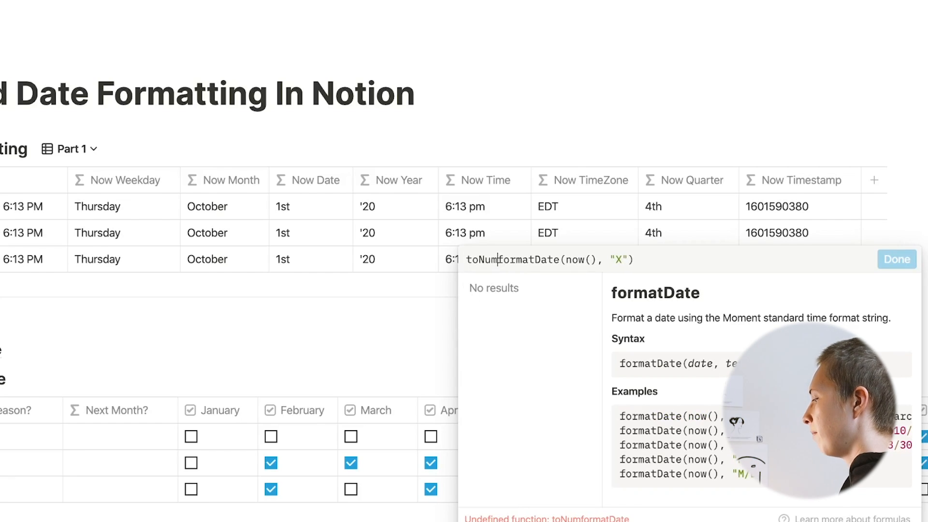
left_click(696, 263)
type(")")
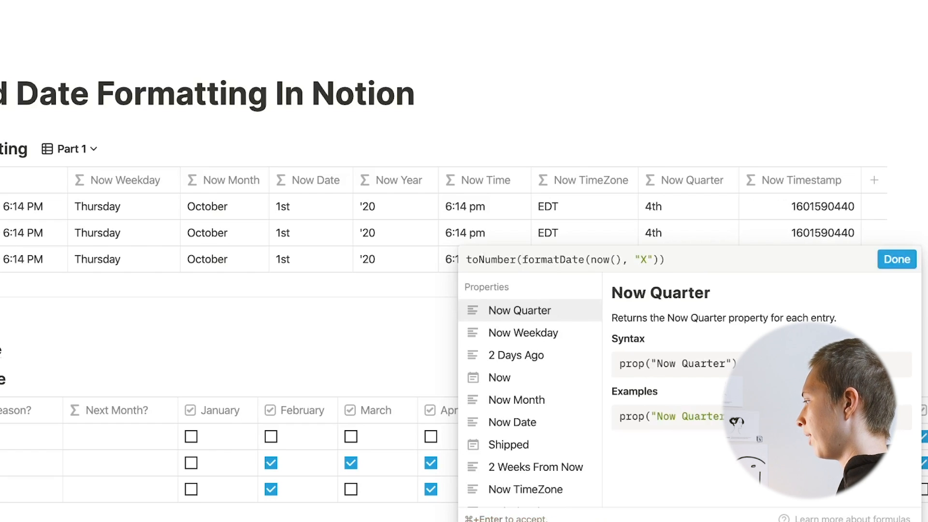
left_click(910, 255)
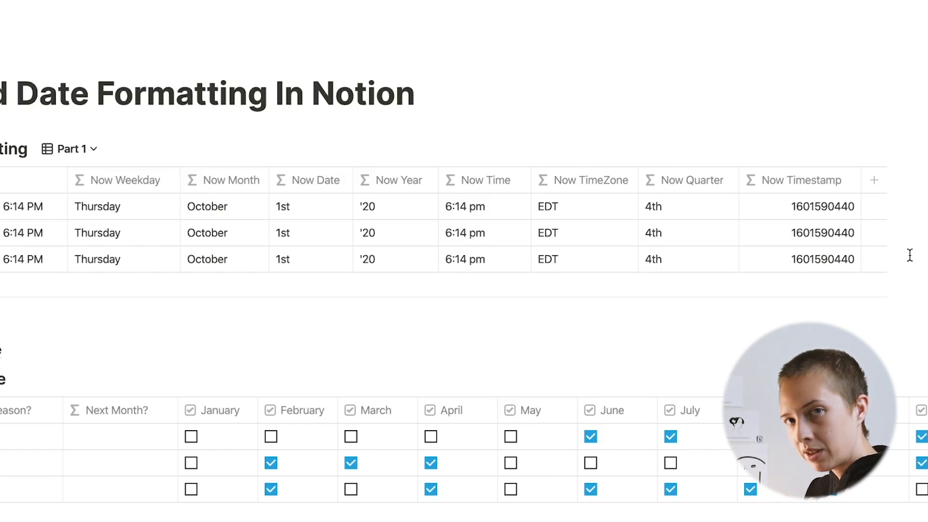
Step: Wrap the Now Quarter formula in toNumber(), giving toNumber(formatDate(now(), "Qo"))
left_click(664, 252)
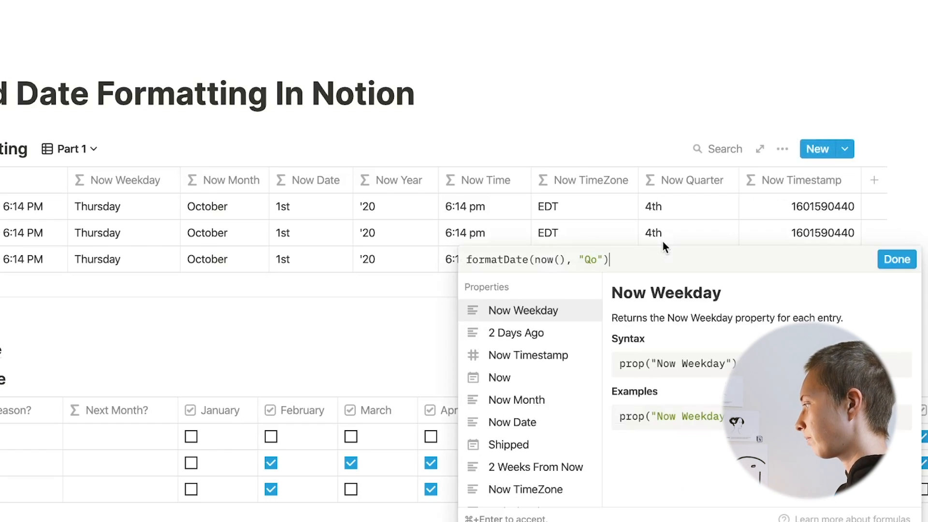
left_click(466, 260)
type("toNumber")
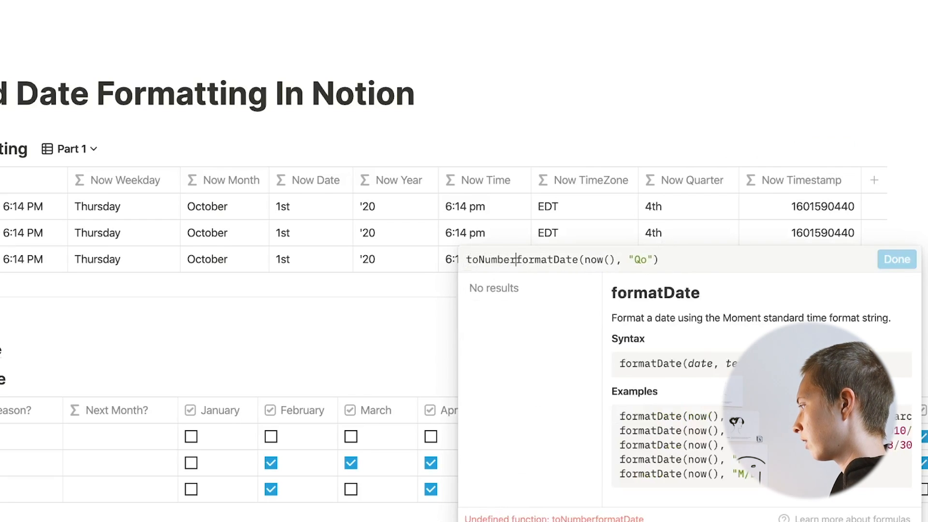
type("(")
left_click(673, 259)
type(")")
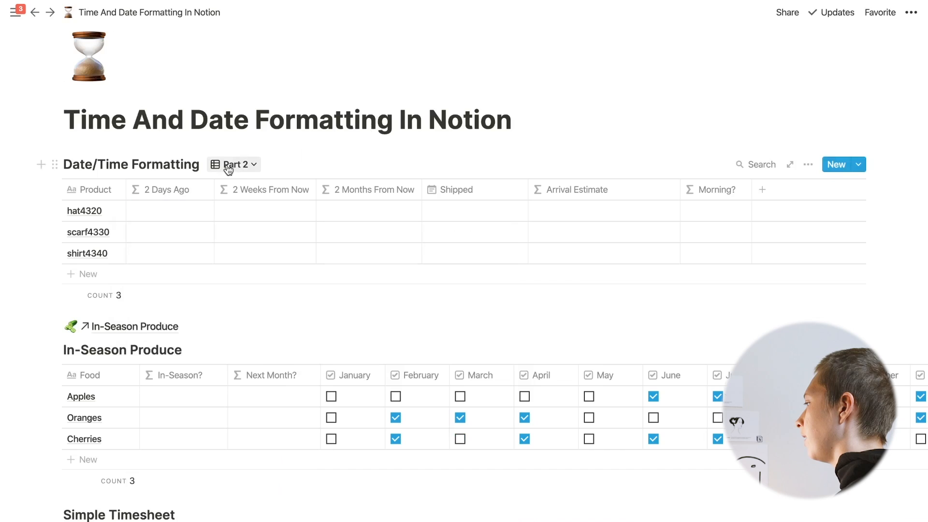
Step: Open the linked In-Season Produce page above the In-Season Produce table
scroll(234, 174, "down", 5)
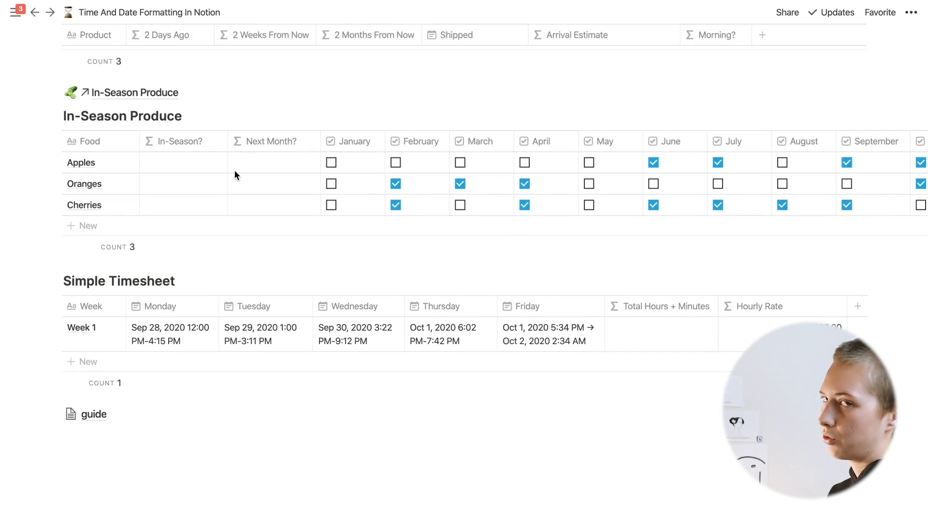
left_click(162, 92)
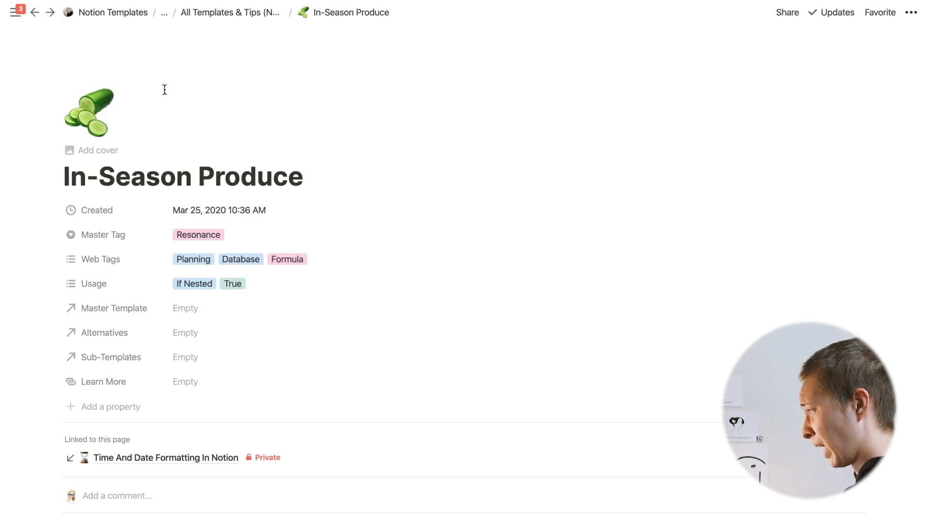
Step: Switch the In-Season Produce database from the Reference view to the In-Season view
scroll(233, 241, "down", 15)
scroll(268, 399, "down", 3)
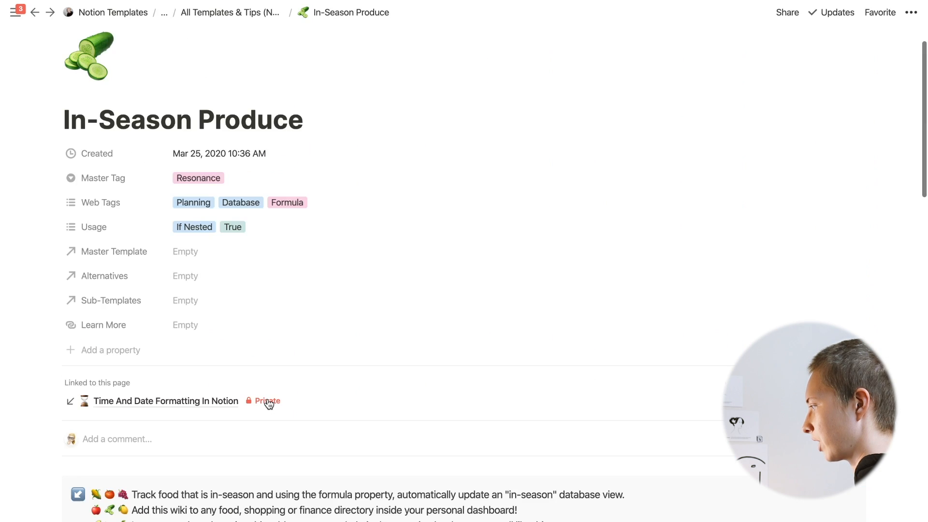
scroll(265, 392, "down", 5)
left_click(247, 314)
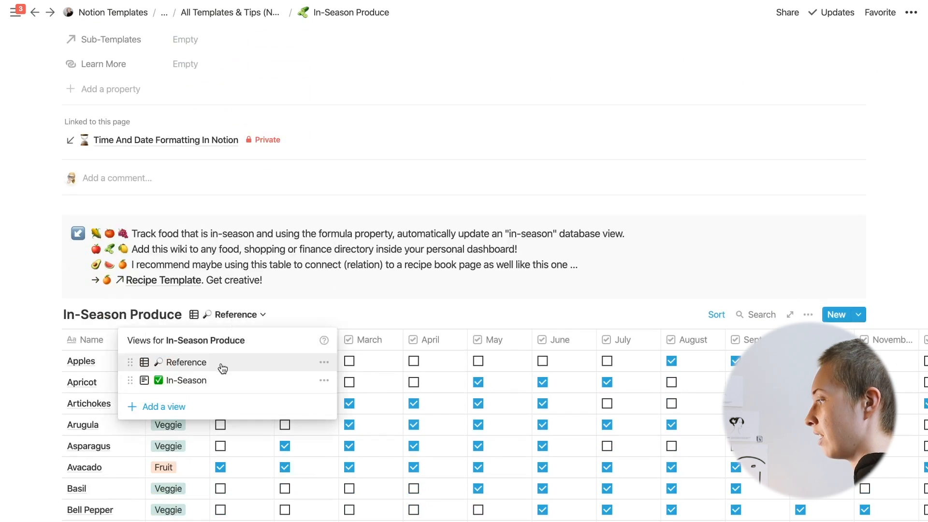
left_click(210, 383)
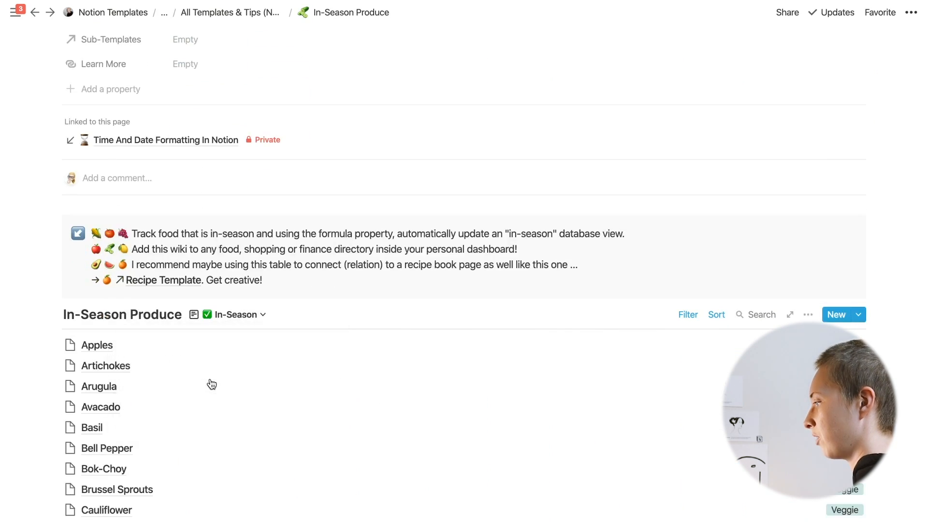
Step: Open the Apples entry's In-Season? formula and examine its first month(now()) == 0 condition
scroll(211, 385, "down", 1)
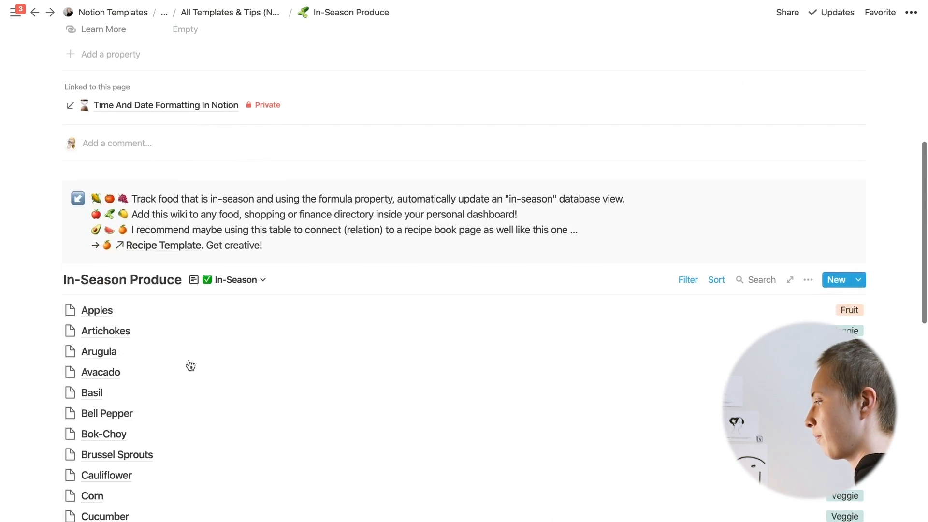
left_click(100, 315)
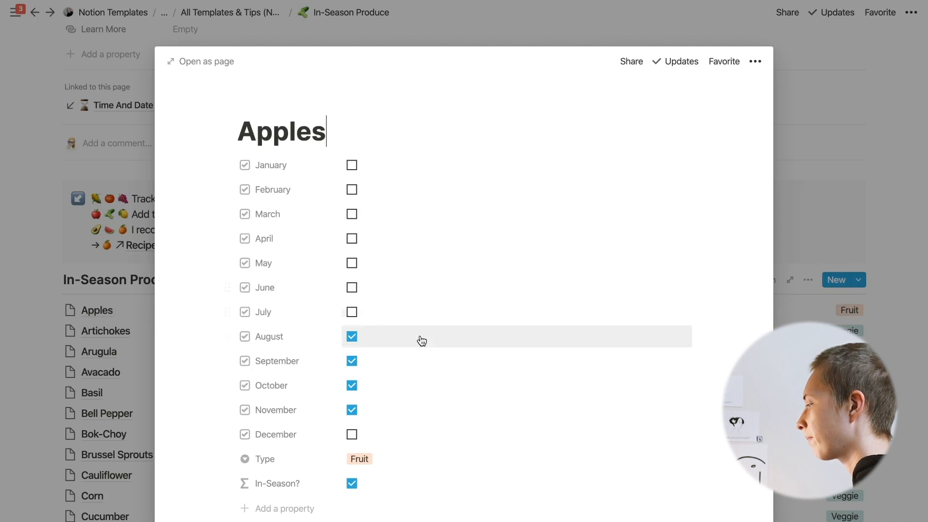
scroll(364, 393, "down", 3)
left_click(366, 393)
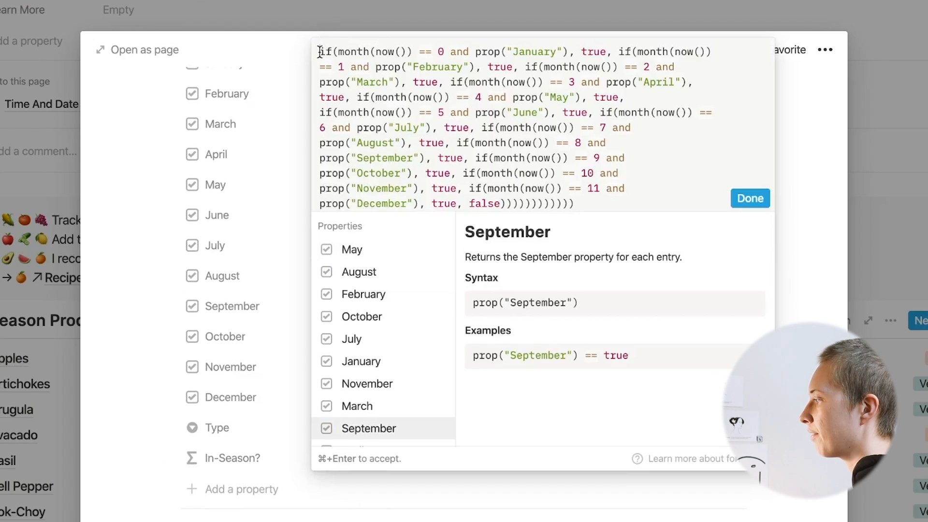
left_click_drag(346, 62, 443, 54)
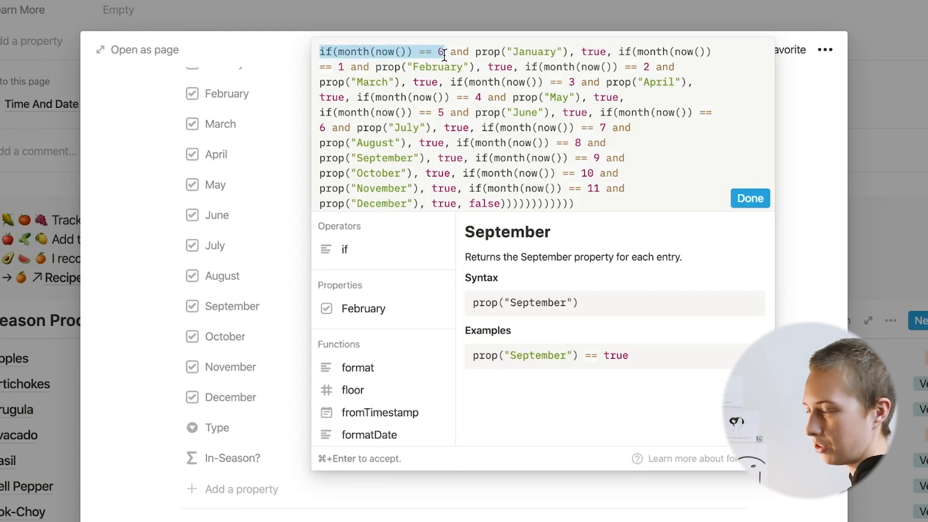
Step: Try wrapping prop("January") in empty() within the Apples entry's In-Season? formula, and undo it
left_click_drag(450, 52, 568, 51)
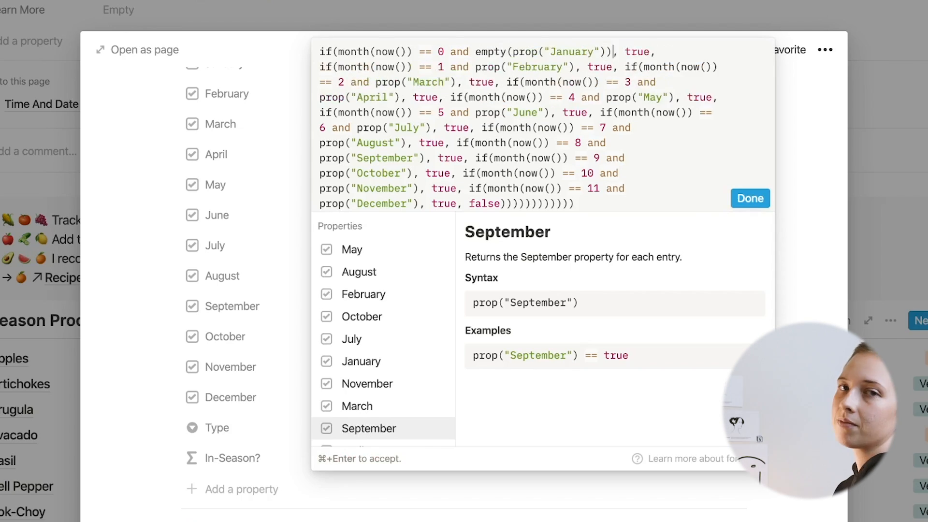
key("super+z")
key("super+z")
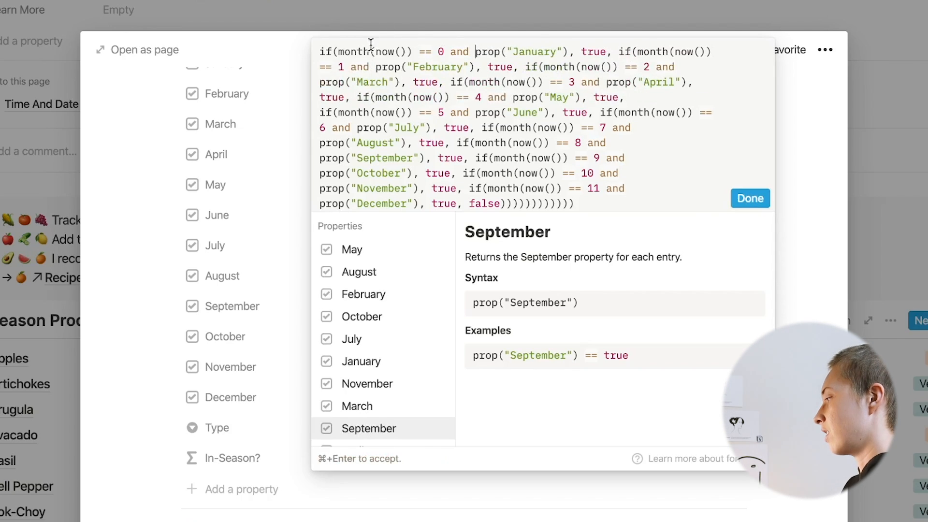
Step: Examine the true result and the nested month conditions in the In-Season? formula, and close the formula and the Apples entry
left_click_drag(581, 53, 608, 54)
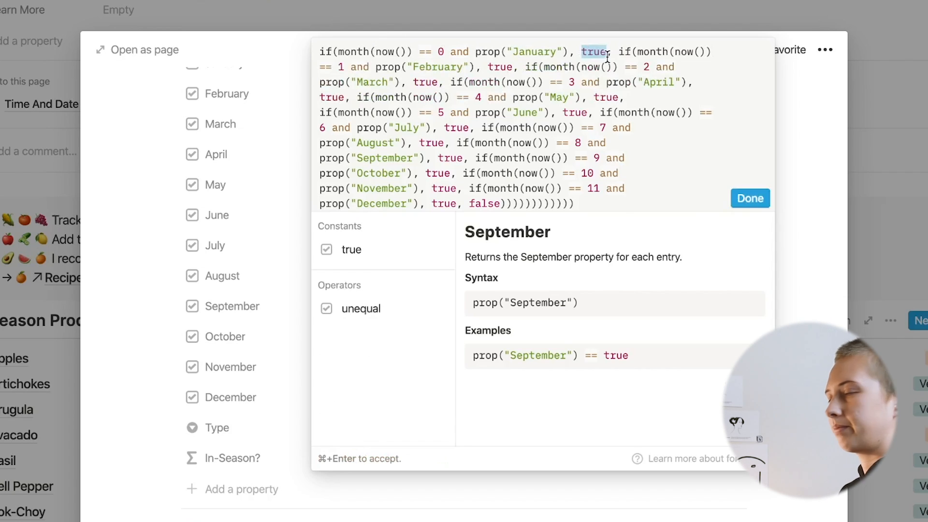
left_click_drag(317, 52, 598, 189)
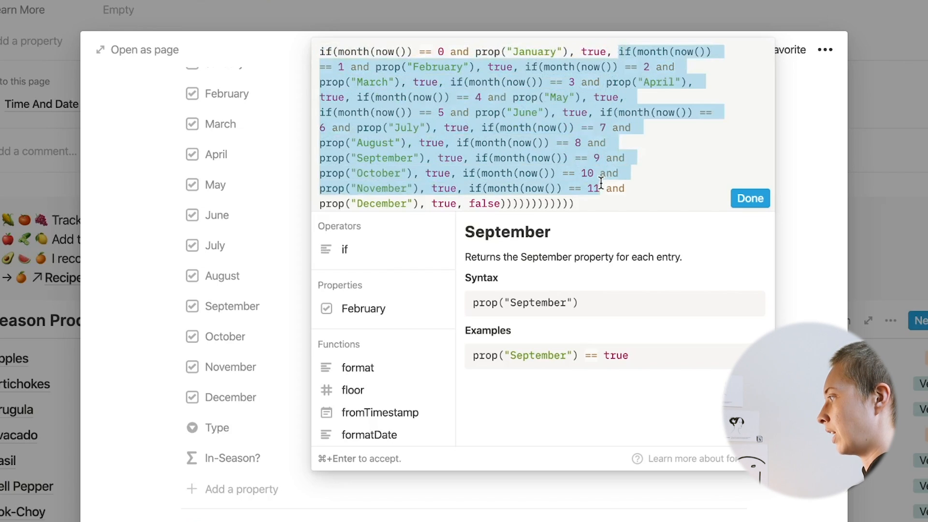
left_click(601, 188)
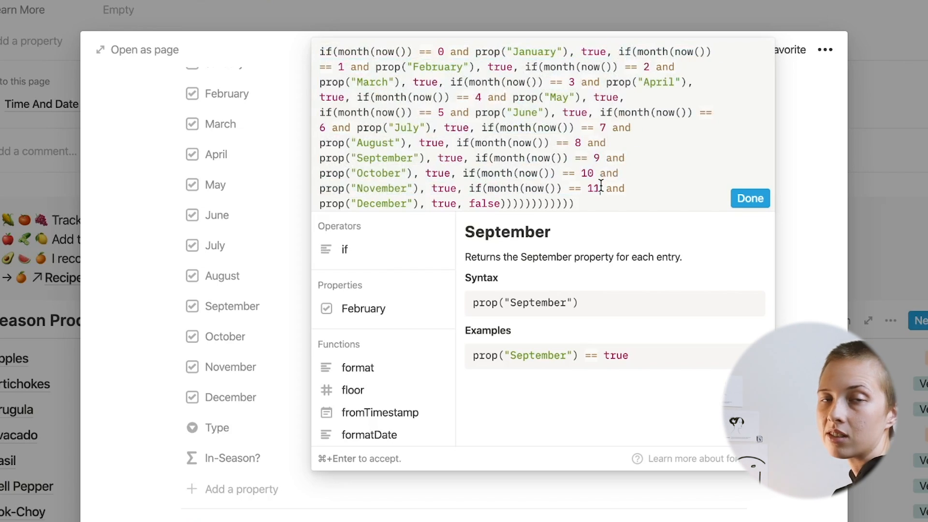
left_click(49, 340)
left_click(49, 340)
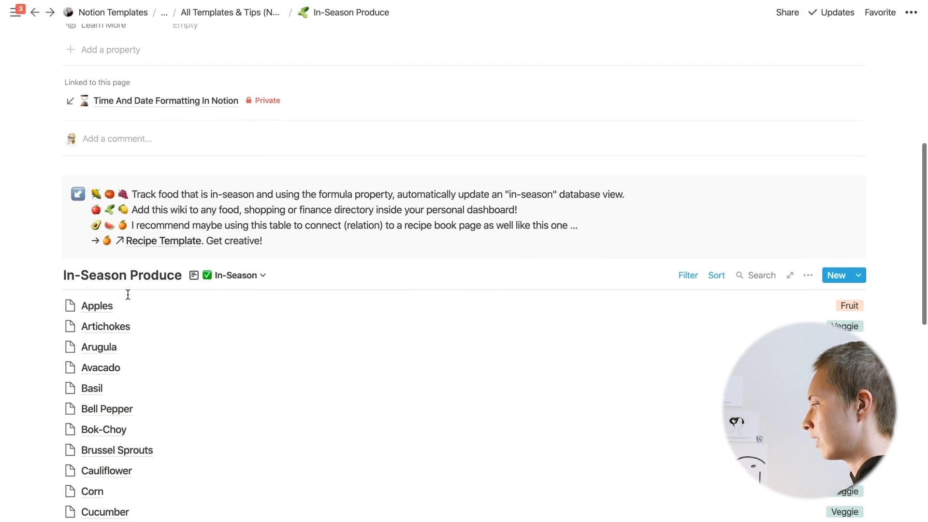
Step: On the Time And Date Formatting In Notion page, start the produce table's In-Season? formula with if(month(now()) == 8 and prop("September"), true,
scroll(575, 257, "down", 2)
left_click(689, 176)
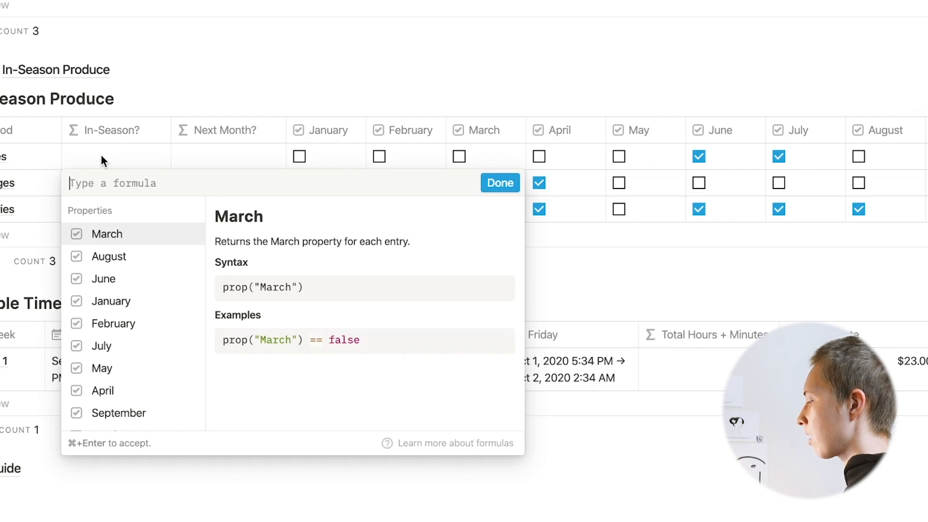
type("if(")
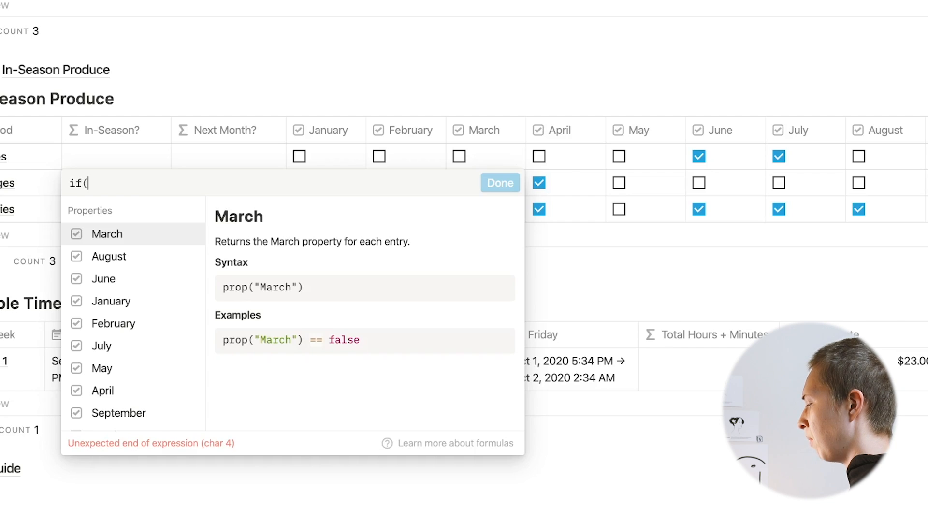
type("month(now()")
key("BackSpace")
type("()")
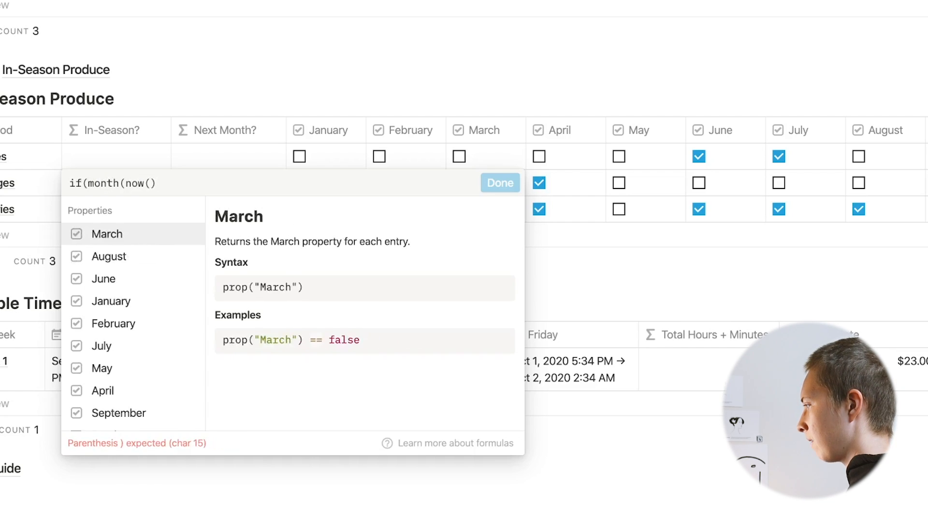
type(") == 8")
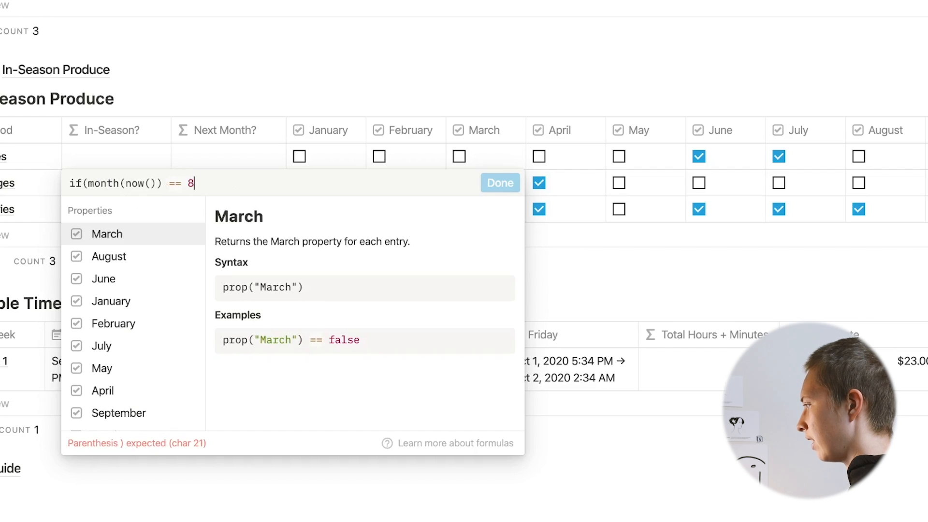
type(" and prop")
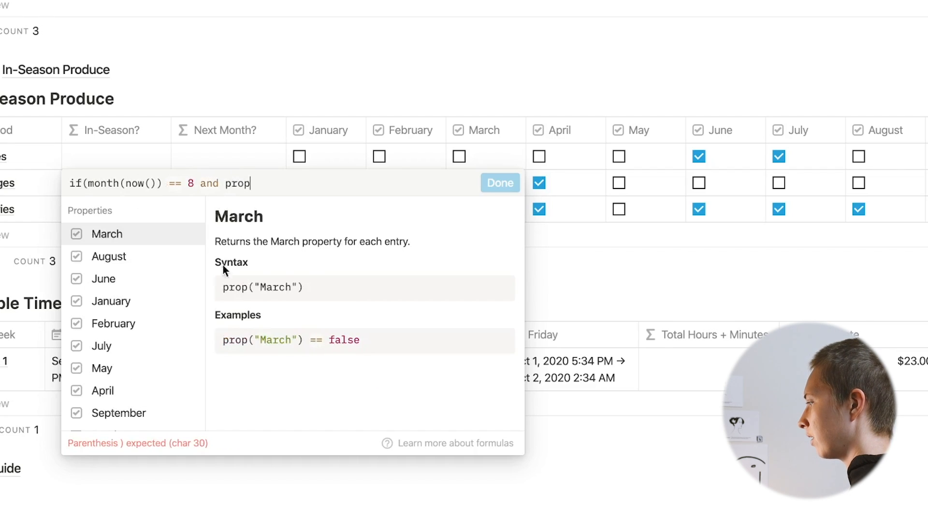
scroll(171, 339, "down", 1)
left_click(132, 377)
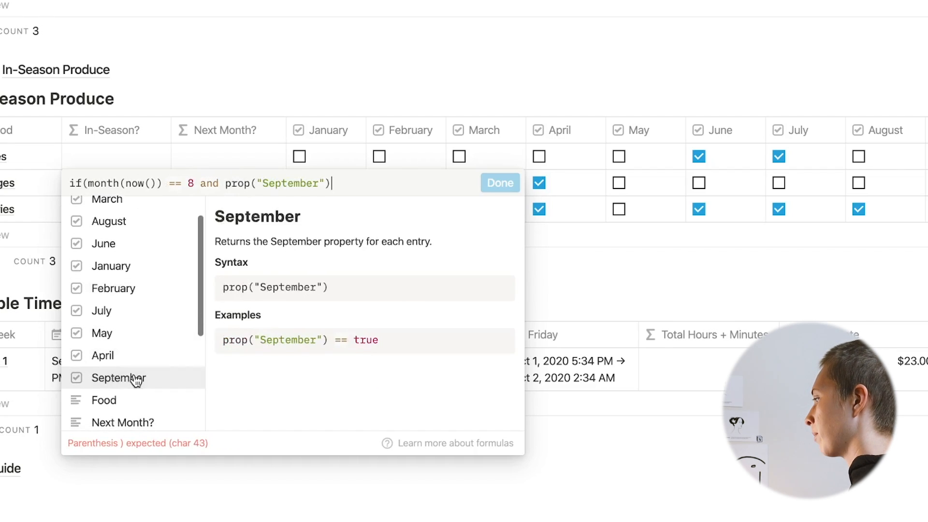
type(", true,")
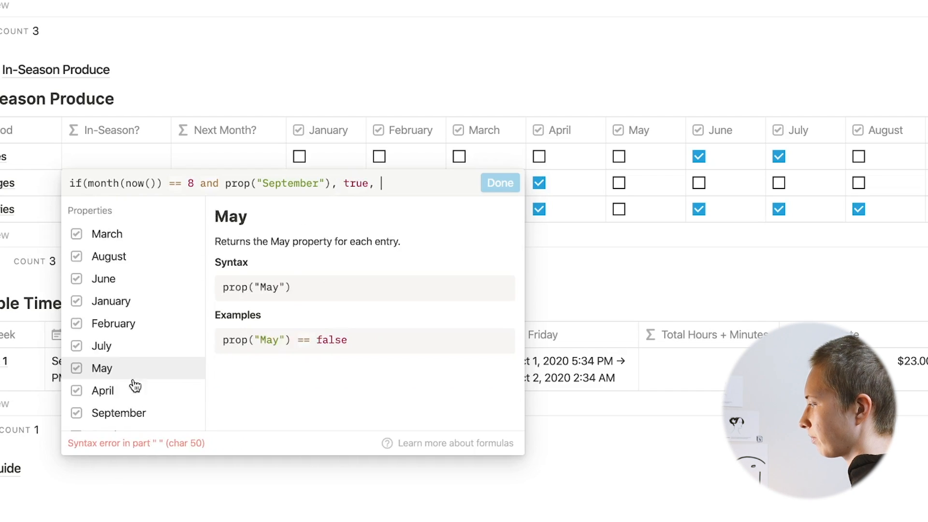
Step: Duplicate the September if condition at the end of the In-Season? formula
left_click(69, 183)
left_click_drag(138, 189, 374, 183)
key("ctrl+c")
left_click(400, 183)
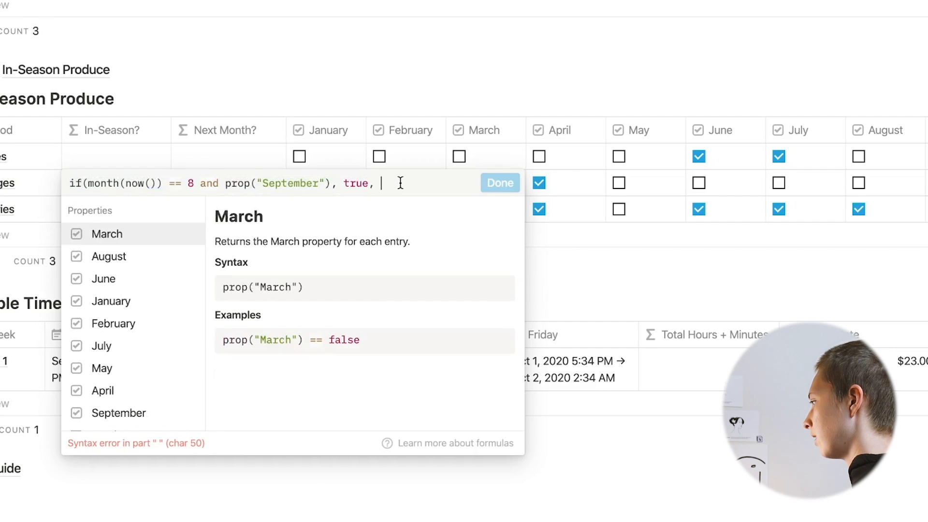
key("ctrl+v")
type("v")
key("BackSpace")
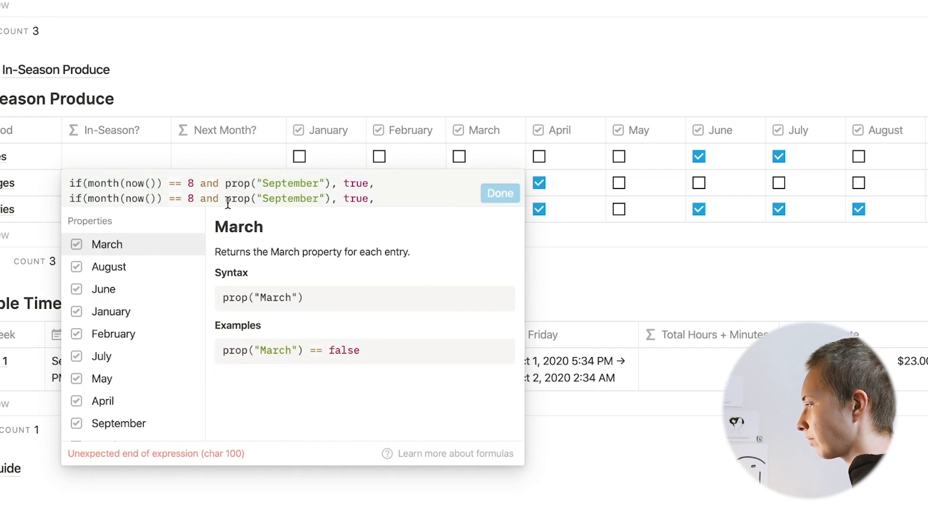
Step: Change the duplicated condition to month 9 and the October property
left_click(192, 199)
key("BackSpace")
type("9")
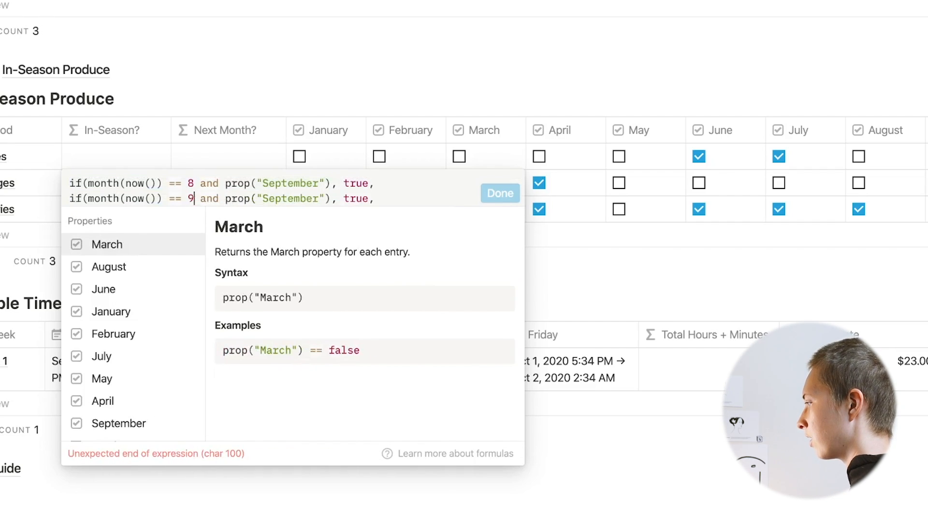
left_click_drag(317, 199, 262, 199)
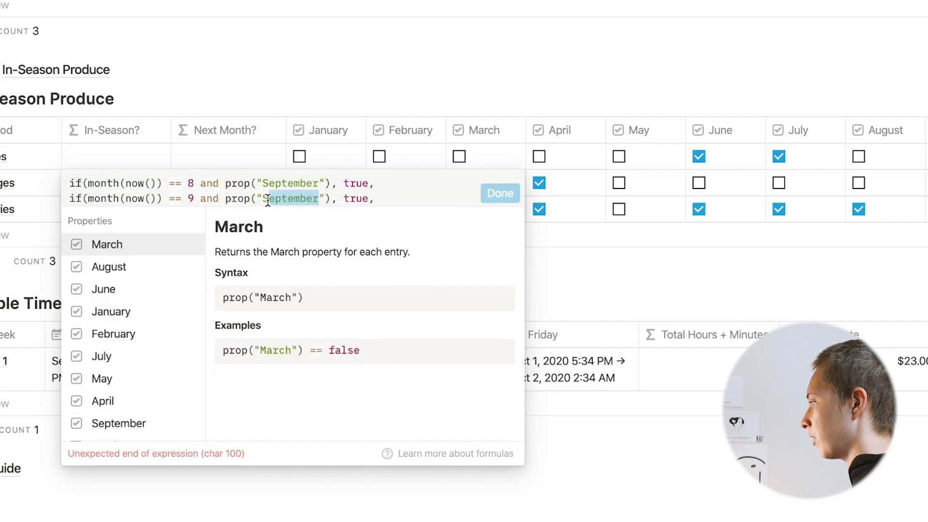
type("October")
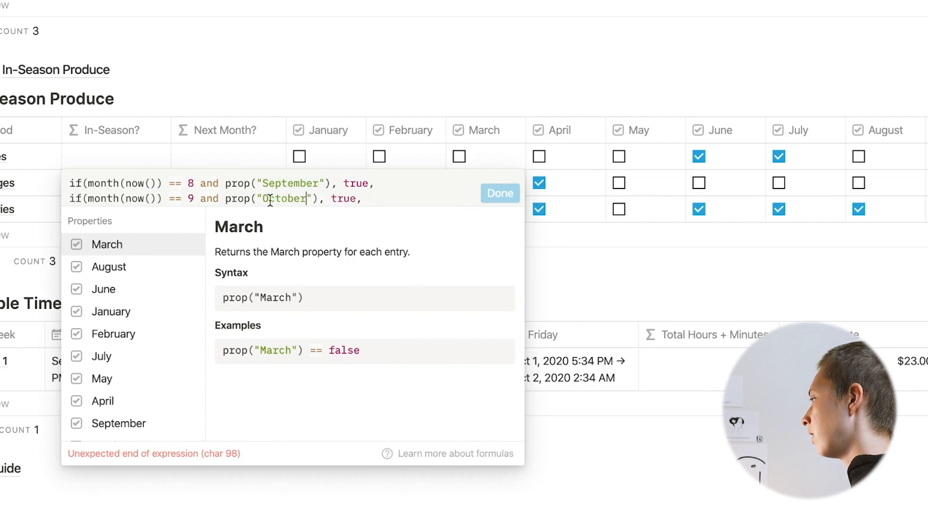
Step: Finish the In-Season? formula with false)), accept it, and check the foods' results against their month checkboxes
key("End")
type("false)")
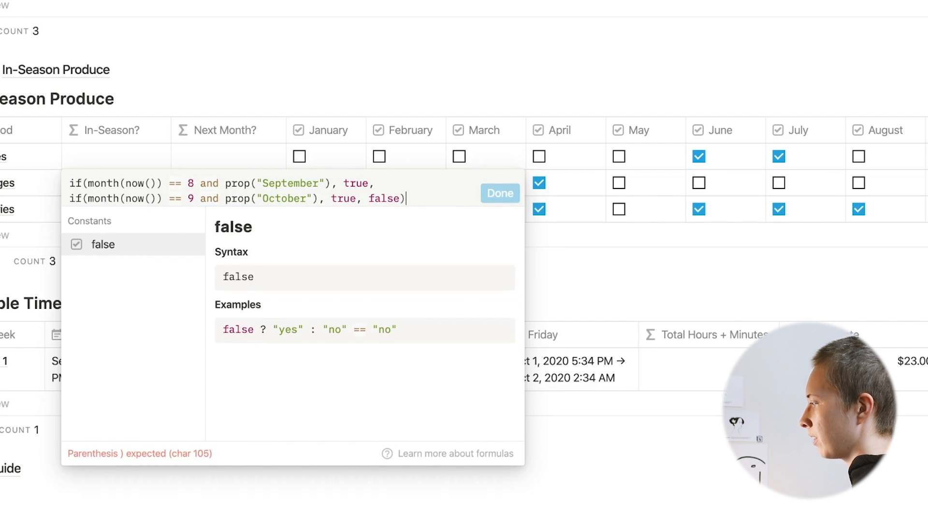
type(")")
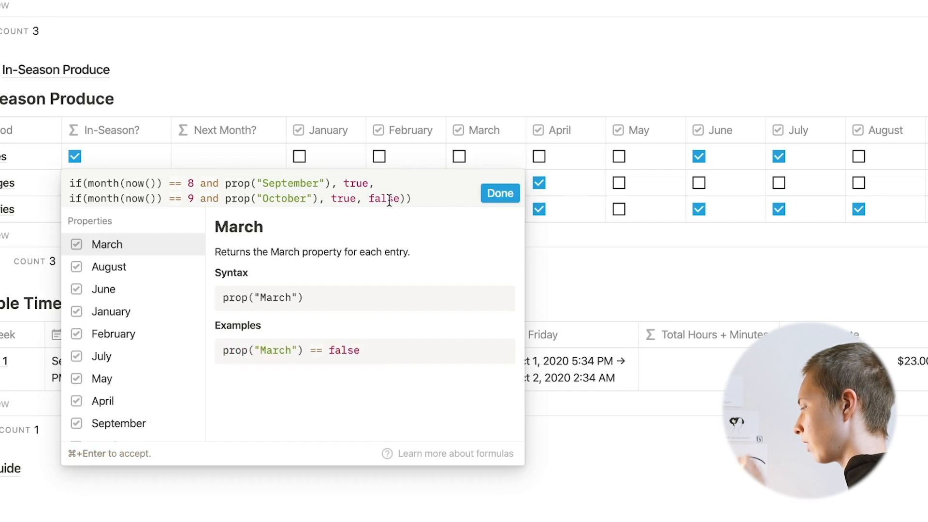
left_click(526, 177)
scroll(536, 156, "right", 2)
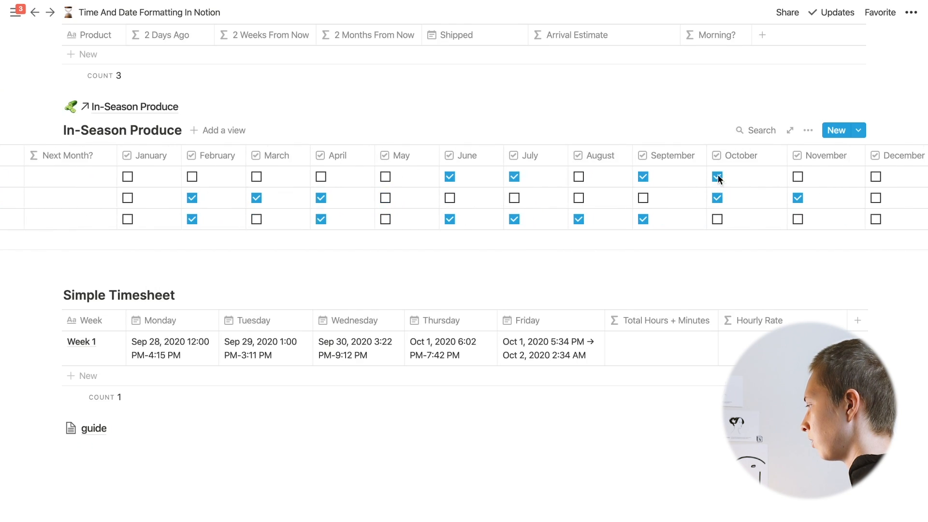
scroll(718, 184, "left", 4)
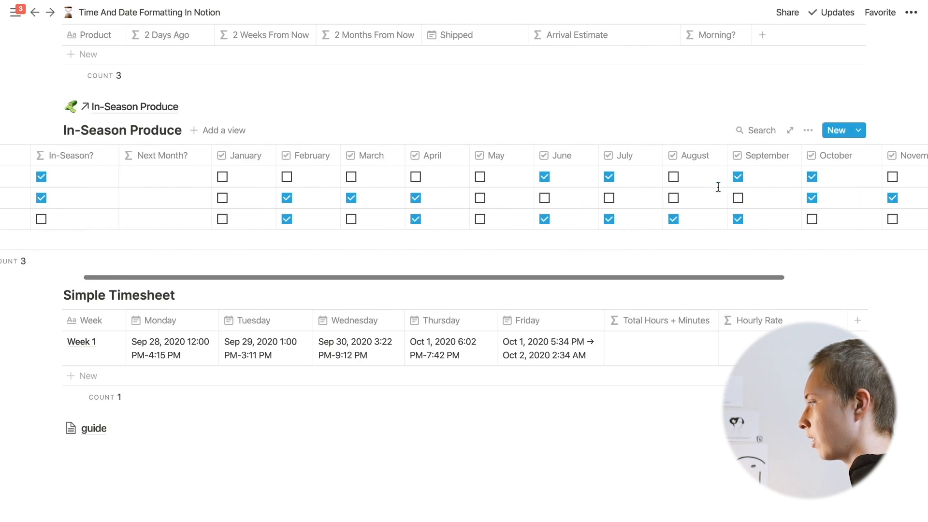
scroll(185, 187, "left", 2)
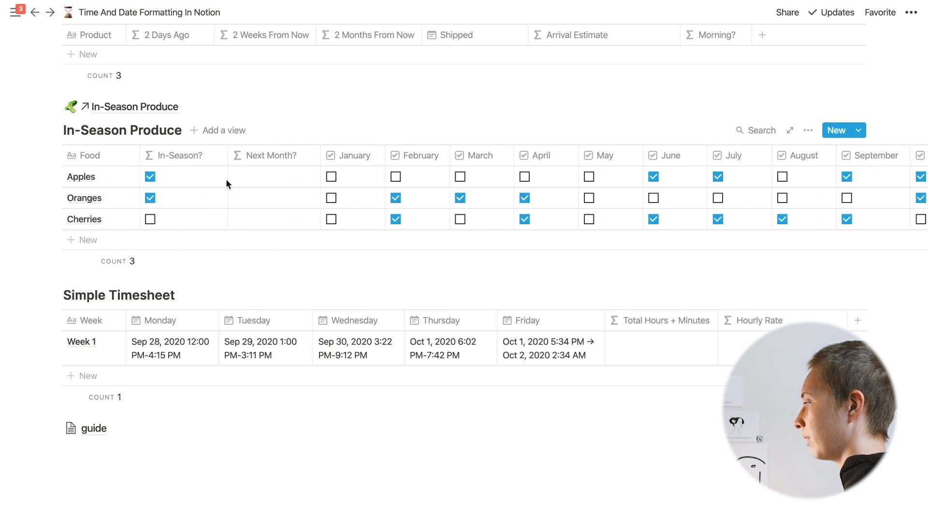
Step: Copy the In-Season? formula into the Next Month? formula property
left_click(259, 182)
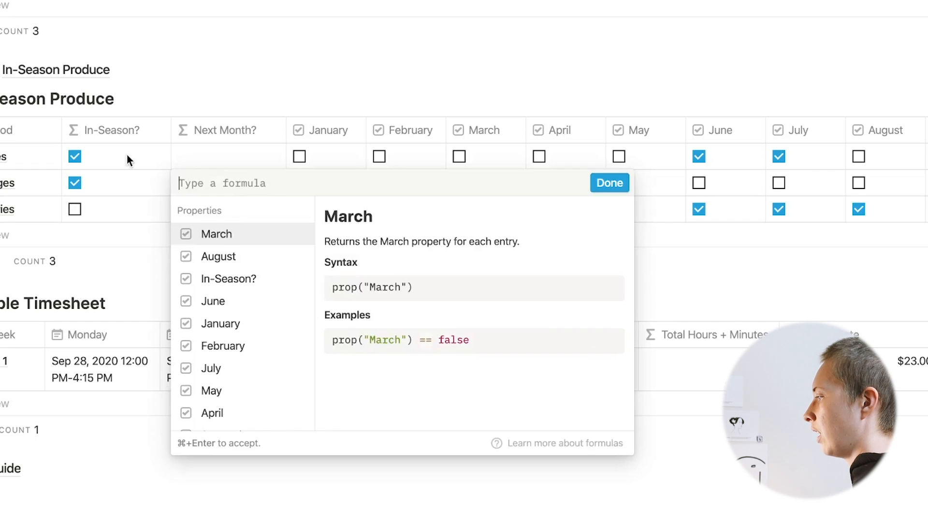
key("Escape")
left_click(192, 176)
Step: In the Next Month? formula, change September to October and October to November, and accept it
left_click_drag(372, 183, 430, 186)
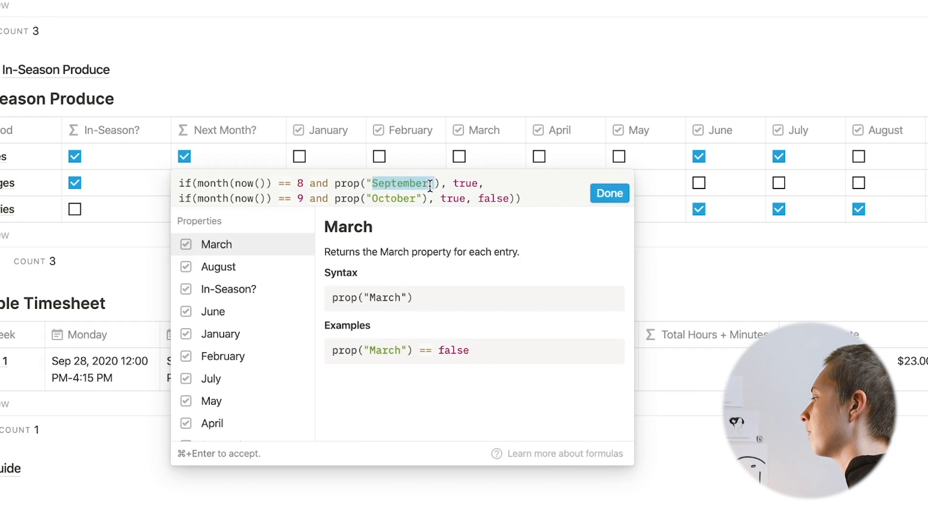
type("Octobe")
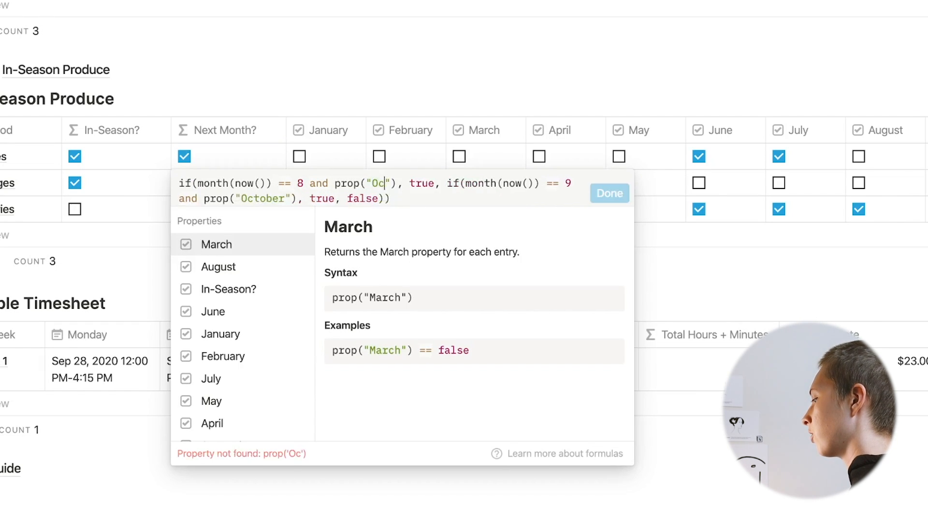
type("r")
left_click_drag(316, 199, 272, 200)
type("November")
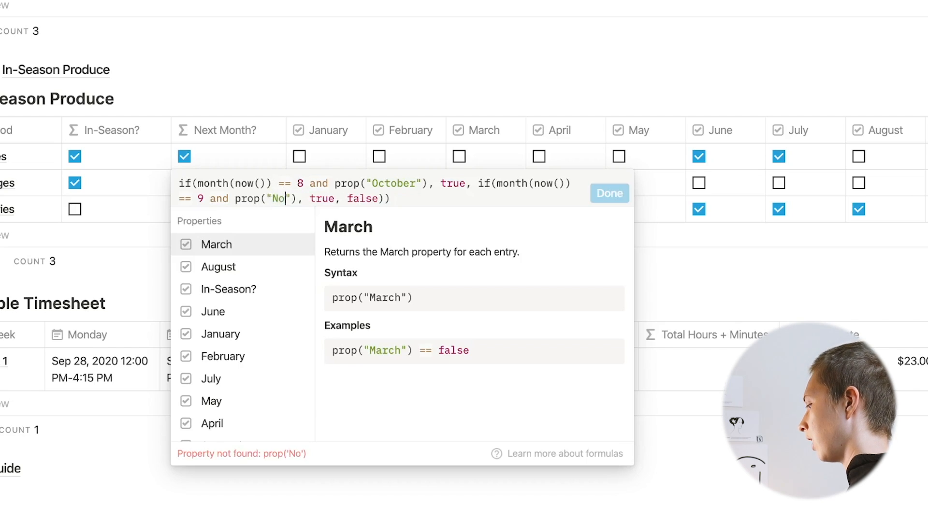
left_click(609, 194)
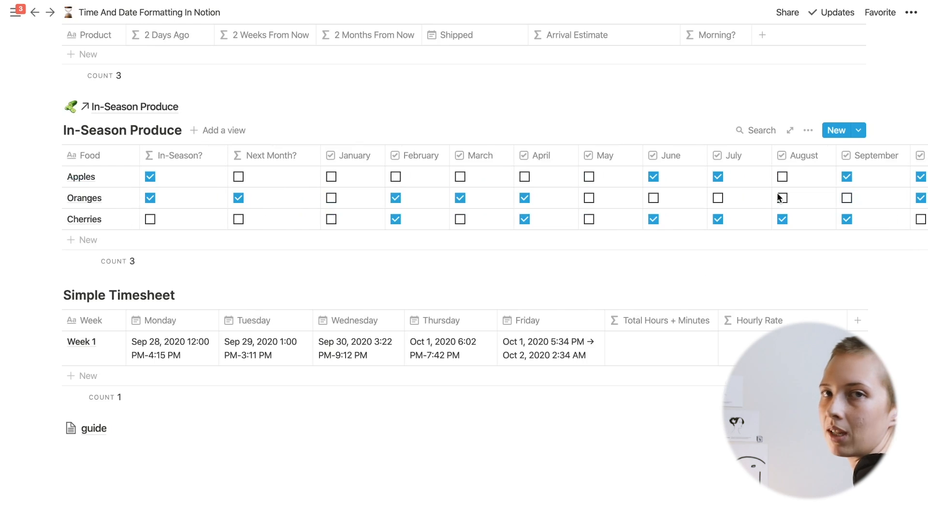
Step: Switch the Date/Time Formatting table to the Part 1 view
scroll(780, 199, "up", 3)
left_click(236, 90)
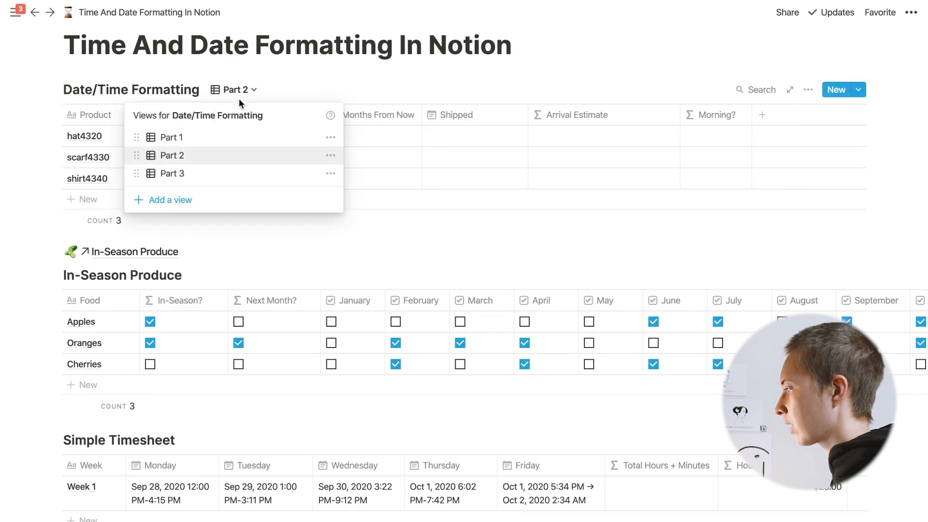
left_click(213, 139)
Step: Wrap the Now formula's now() in formatDate, using the format "L" and extending it to "LLL", and accept the formula
left_click(198, 136)
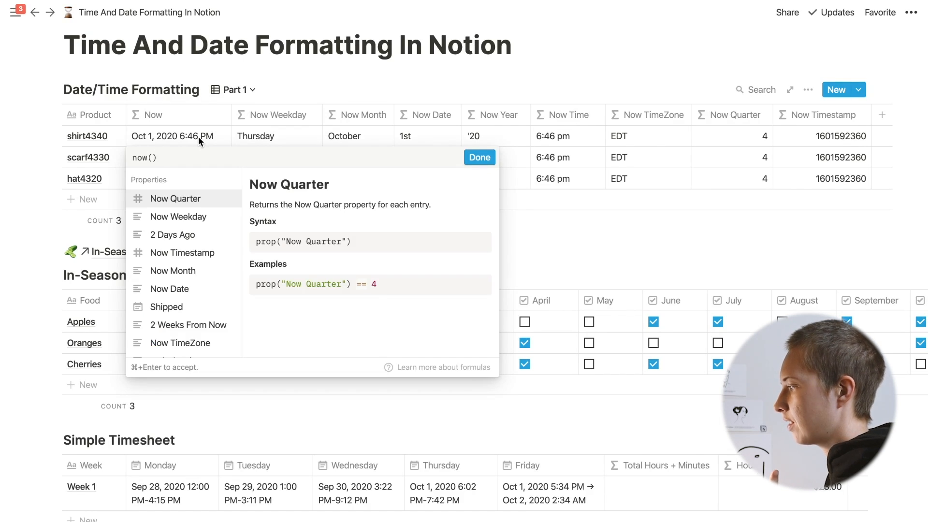
key("super+Left")
type("format")
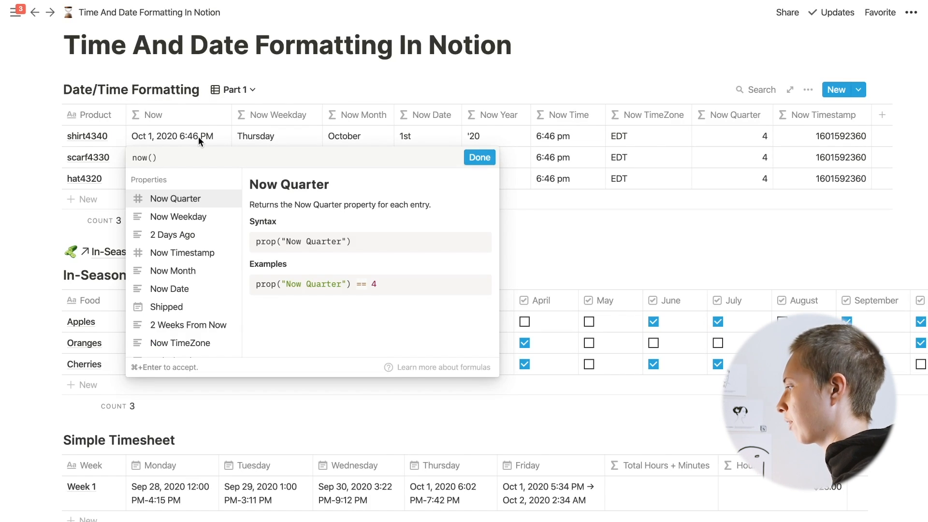
type("Date9")
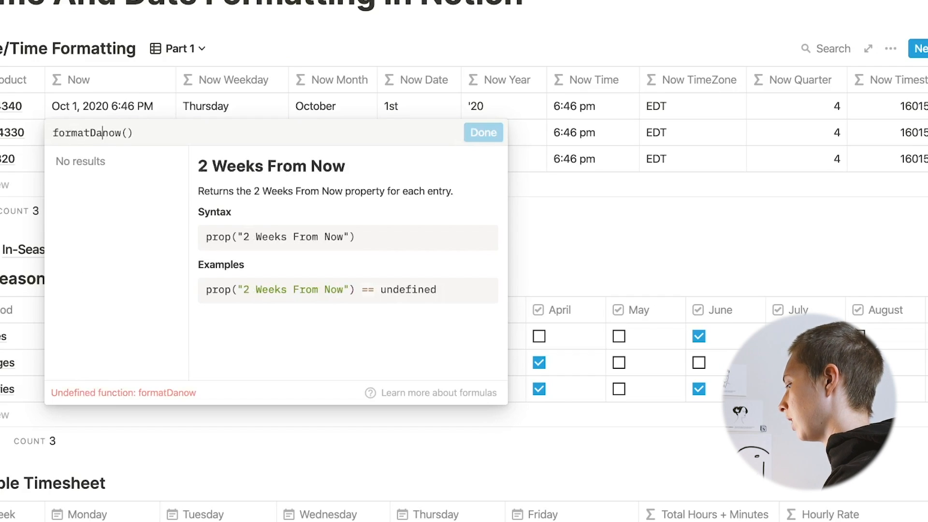
key("BackSpace")
type("(")
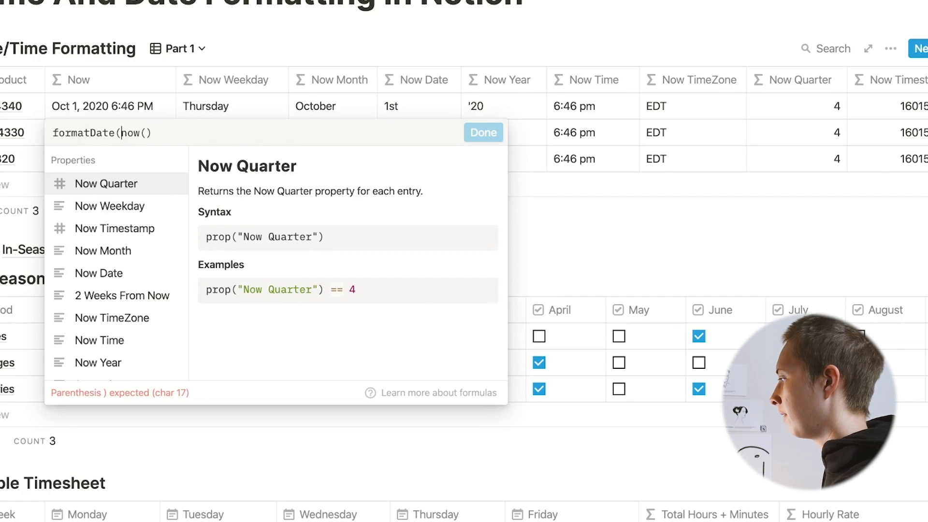
key("super+Right")
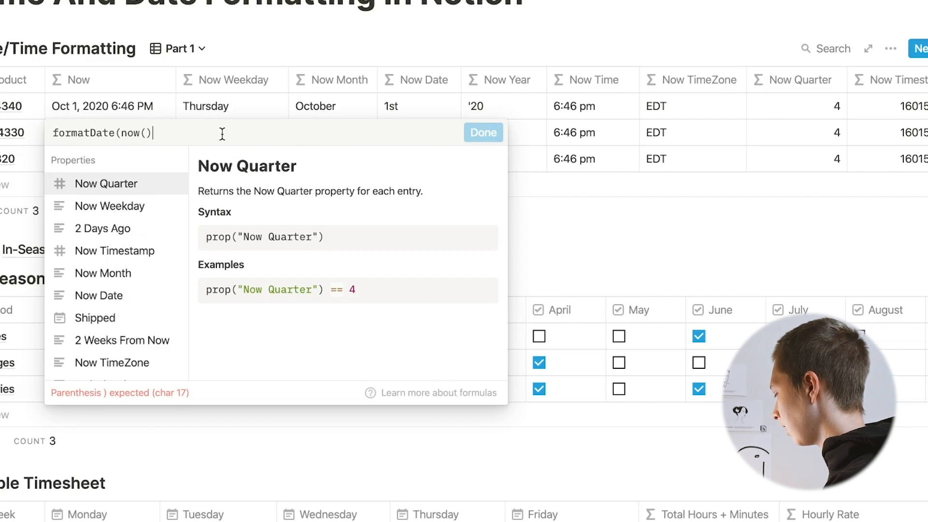
type(", \"L\")")
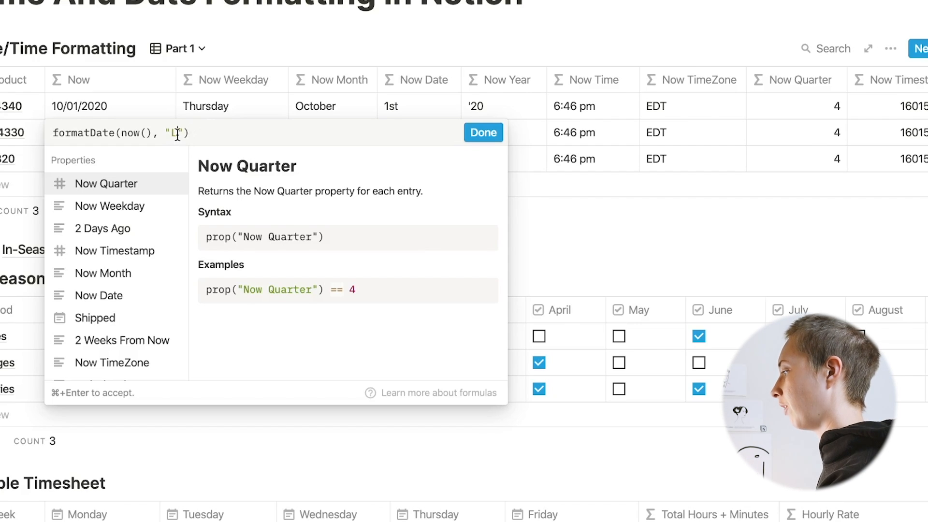
type("LLL")
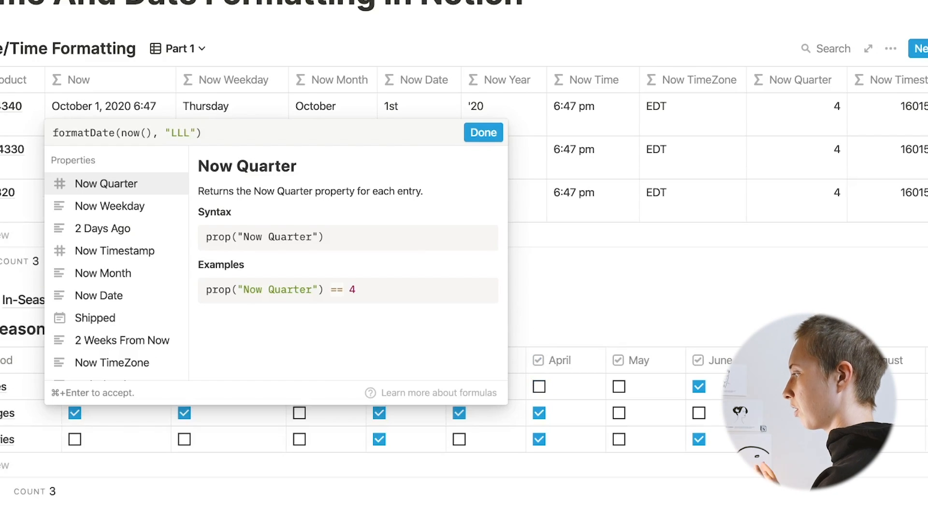
left_click(483, 135)
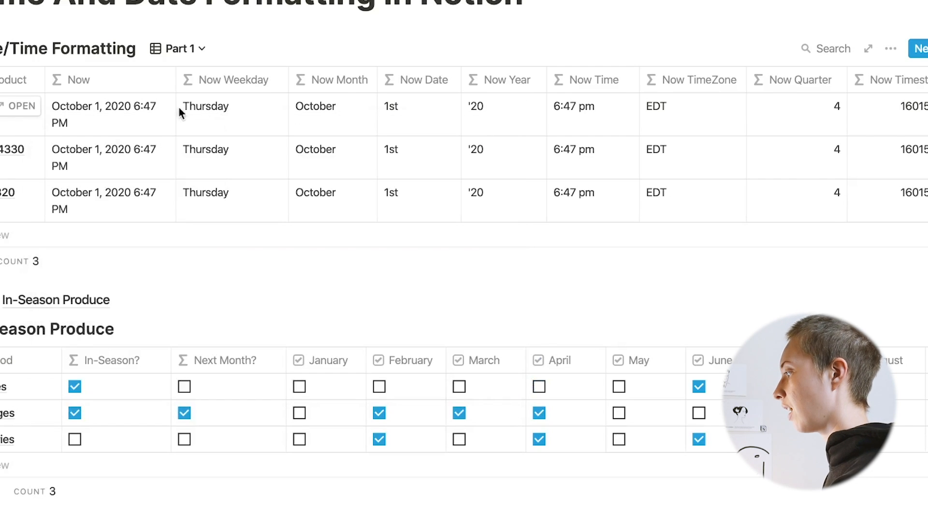
Step: Replace the date format in the Now formula with "dddd, MMMM D, Y"
left_click(147, 127)
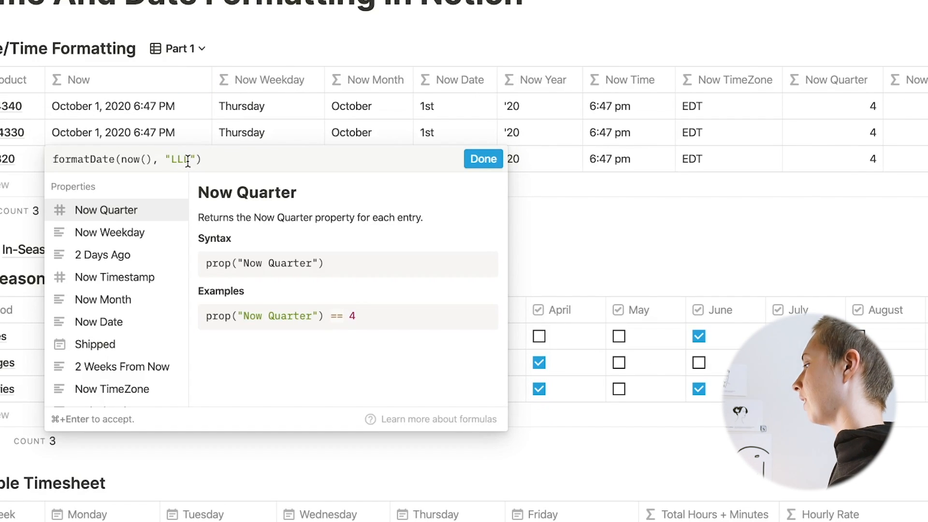
key("BackSpace")
key("BackSpace")
key("BackSpace")
type("dddd,")
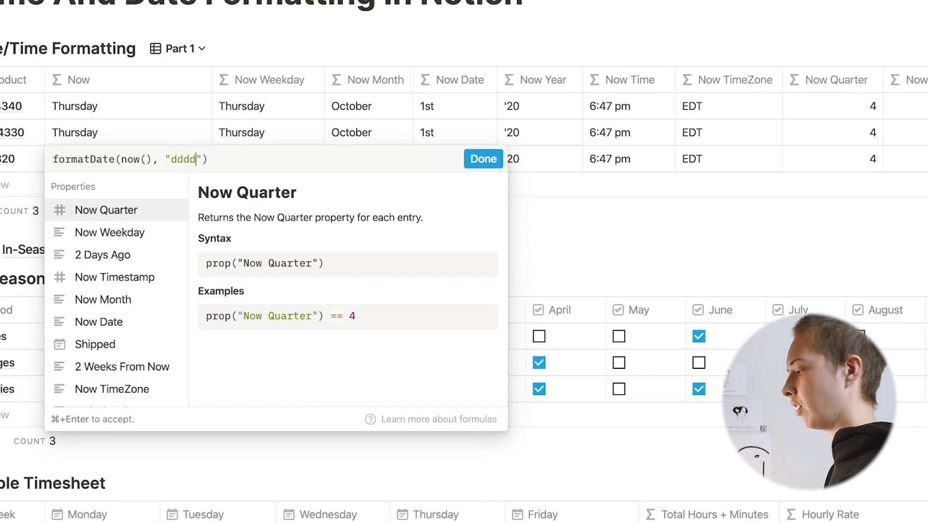
type(" MMMM")
left_click(197, 160)
type(",")
left_click(235, 161)
type("D, Y")
Step: Replace the Now formula's custom date format with "LL" and extend it to "LLLL"
left_click_drag(265, 159, 173, 160)
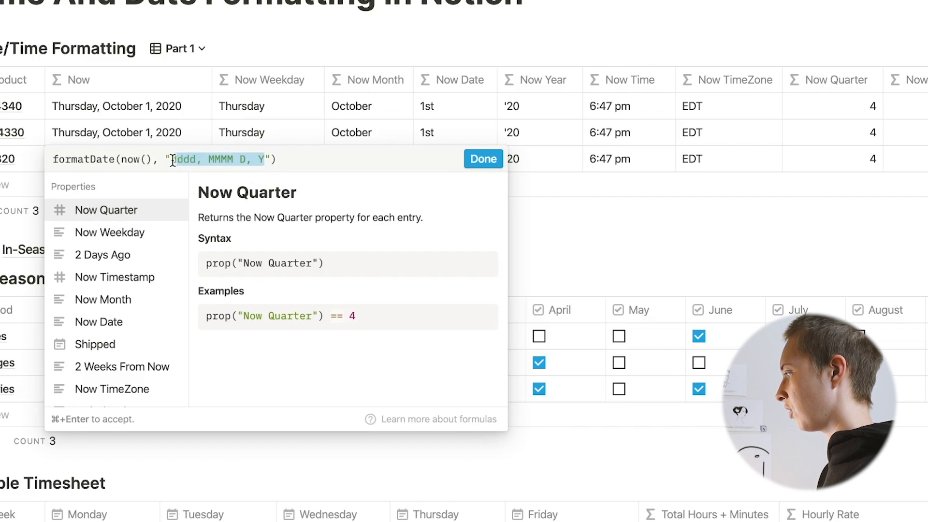
type("LL")
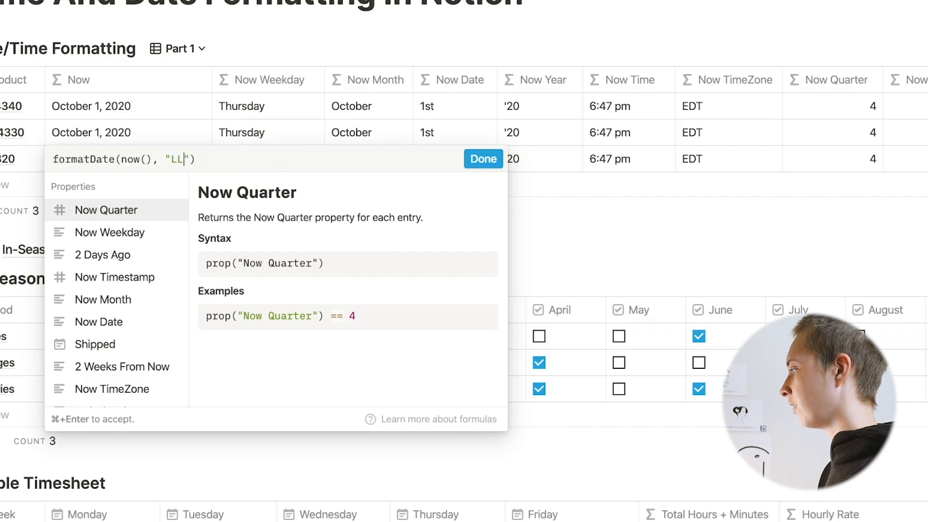
type("LL")
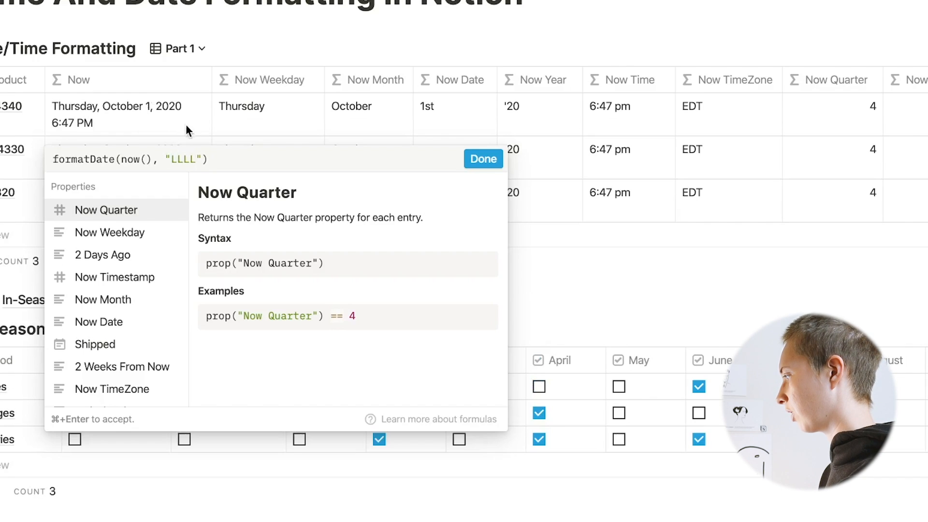
Step: Try the format "L" and the lowercase formats "ll", "lll" and "llll" in the Now formula
left_click(92, 128)
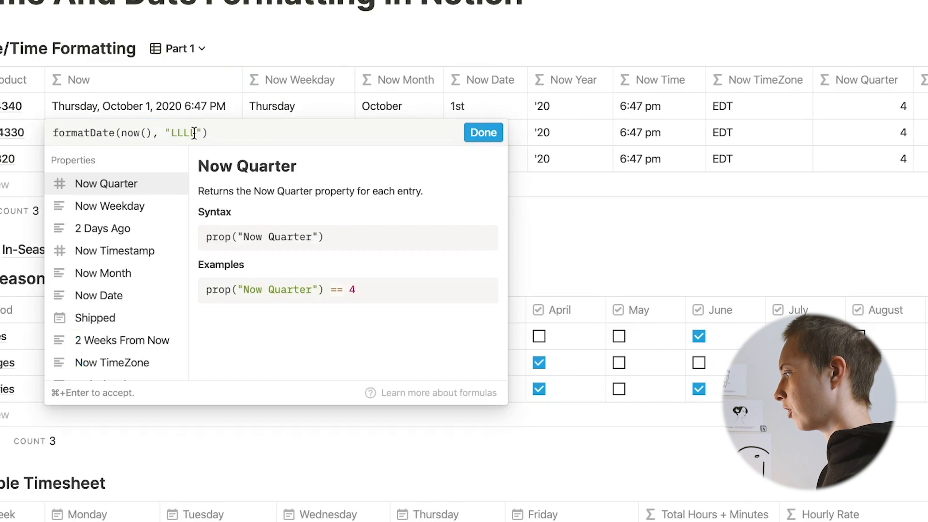
left_click_drag(195, 133, 170, 133)
type("L")
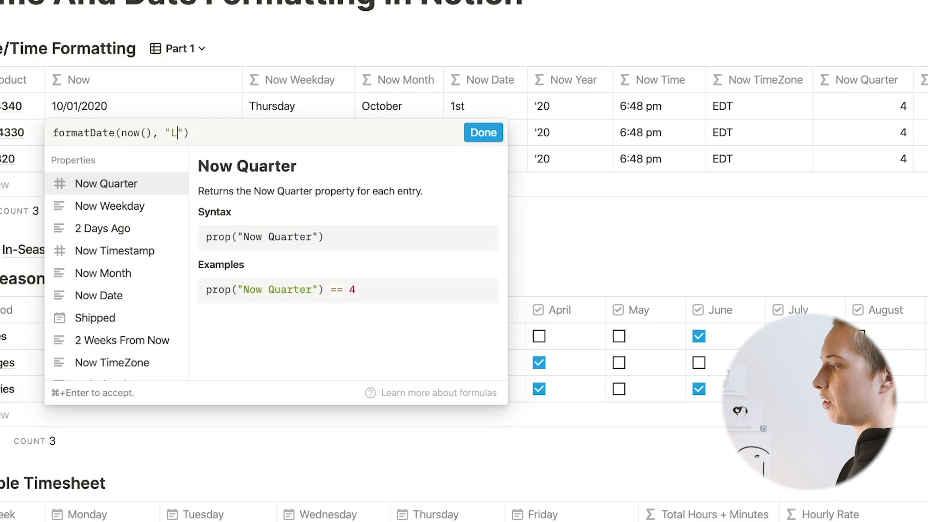
key("BackSpace")
type("ll")
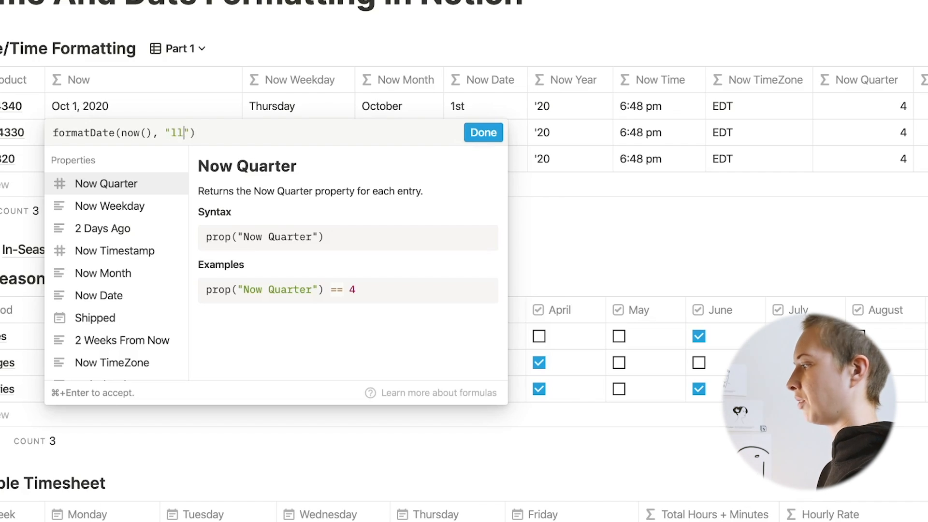
type("l")
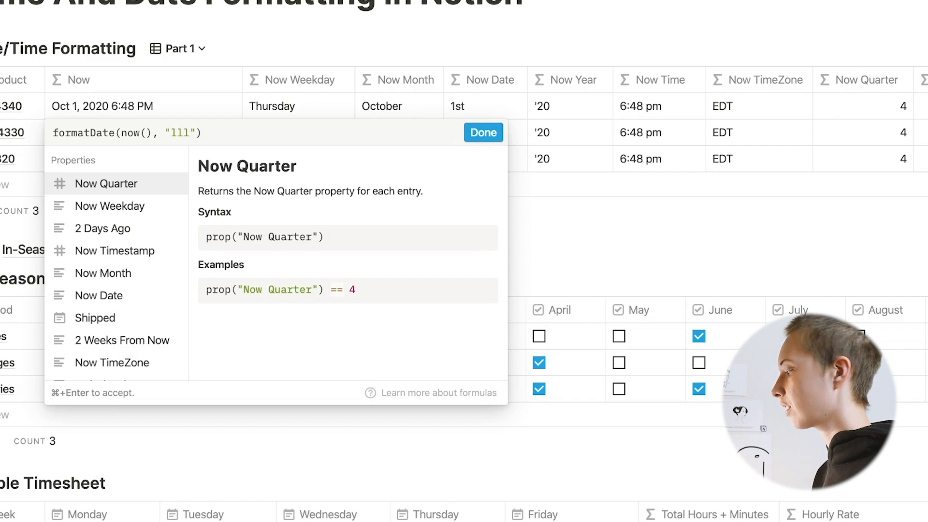
type("l")
Step: Set the Now formula's date format to "L LT" and accept it
key("shift+Left")
key("shift+Left")
key("shift+Left")
key("shift+Left")
type("L")
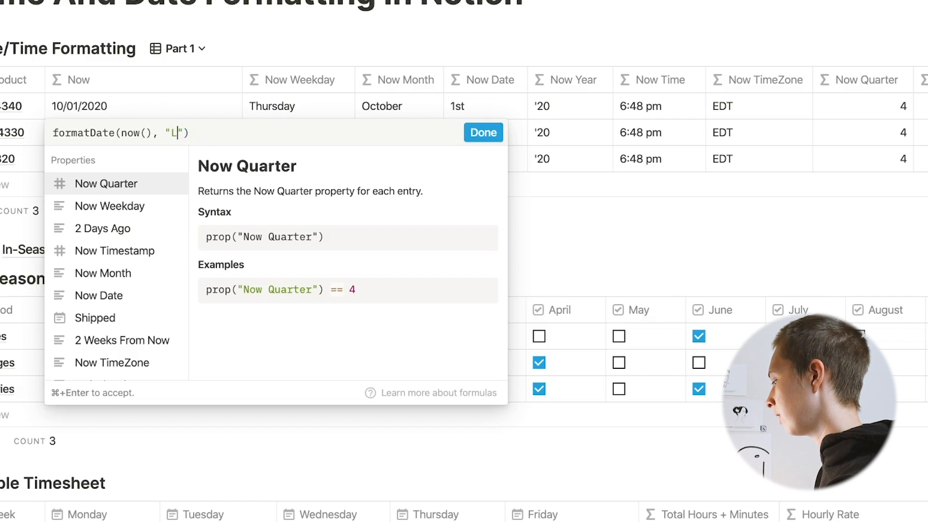
type(" LT")
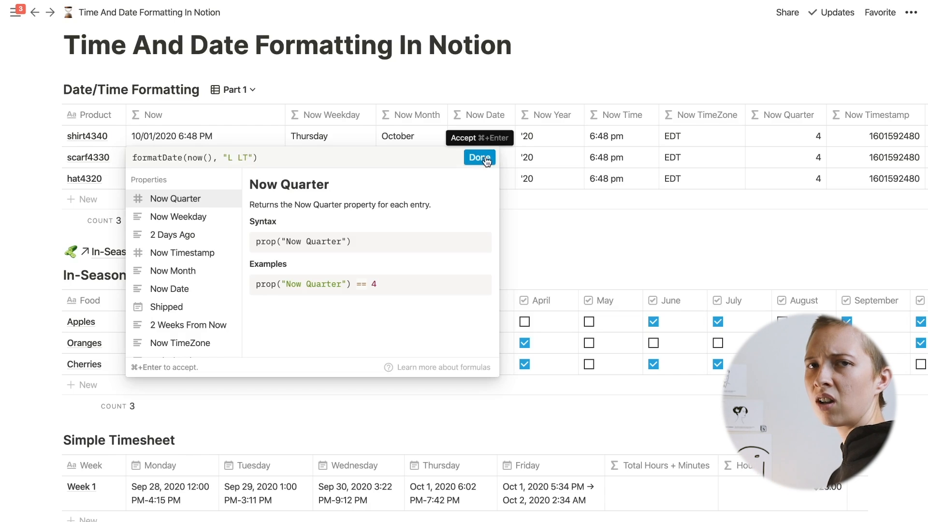
key("Left")
key("Left")
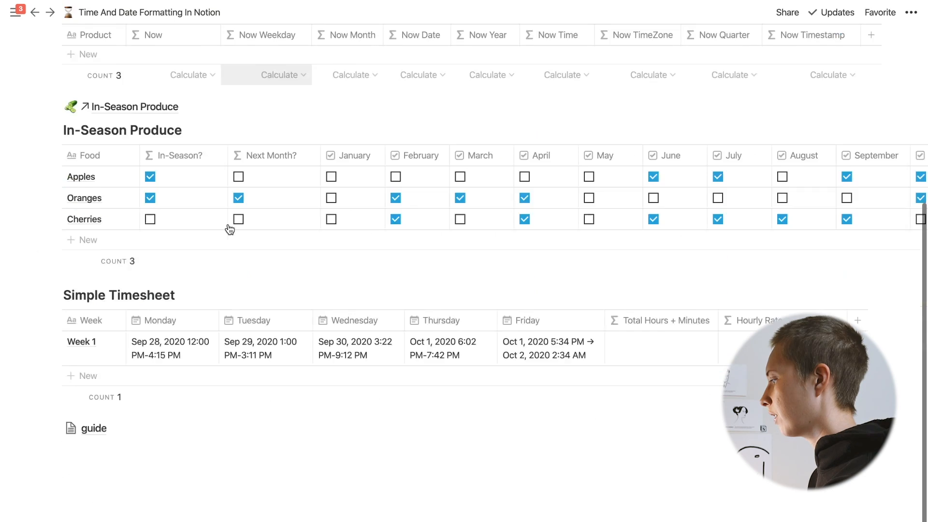
Step: Switch the Date/Time Formatting table to the Part 2 view
scroll(230, 230, "down", 2)
scroll(230, 230, "up", 5)
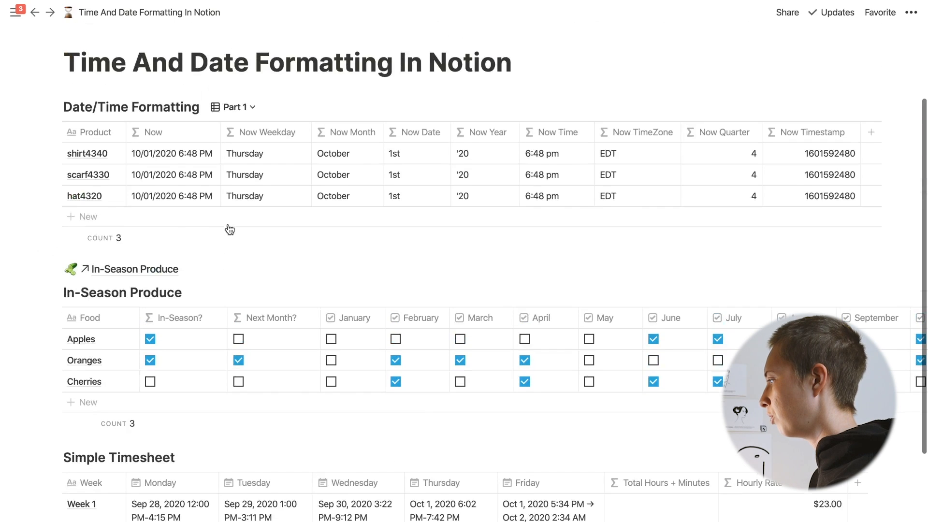
left_click(248, 108)
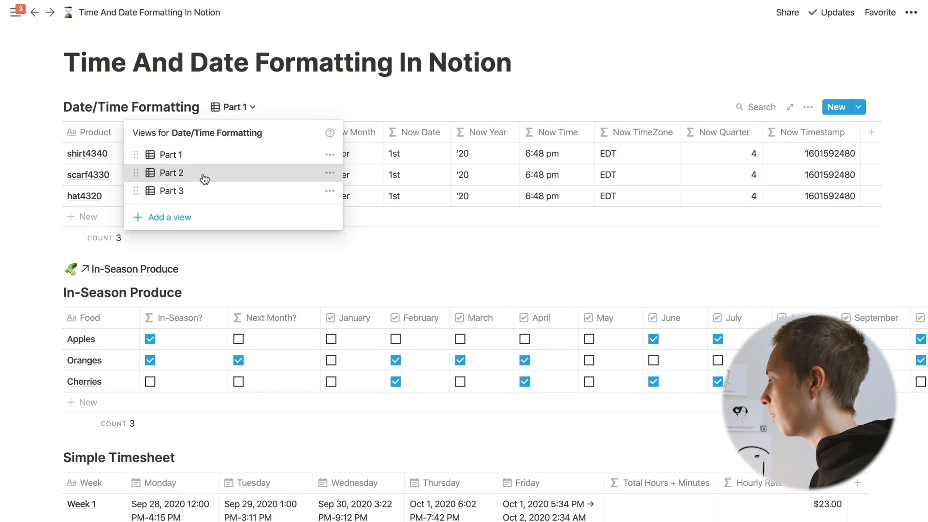
left_click(203, 176)
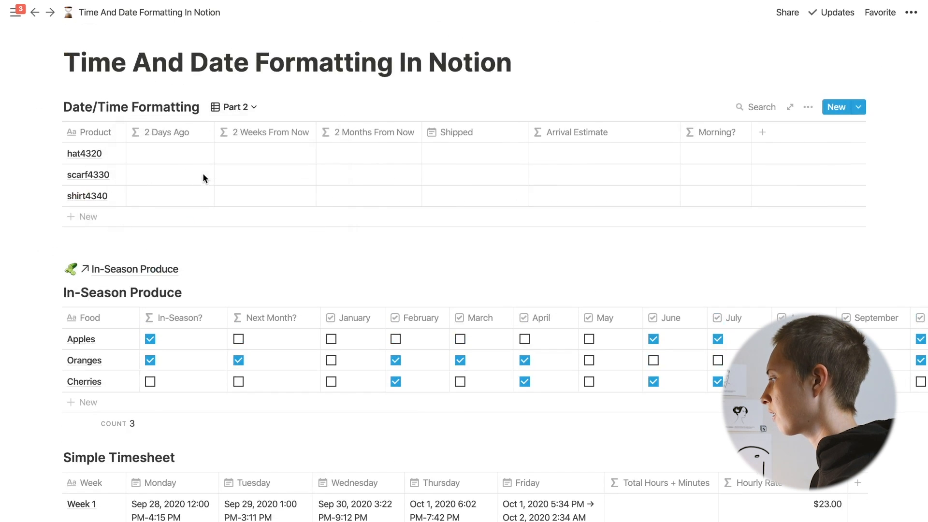
Step: Enter the formula dateSubtract(now(), 2, "days") in the 2 Days Ago property and close the formula editor
left_click(182, 158)
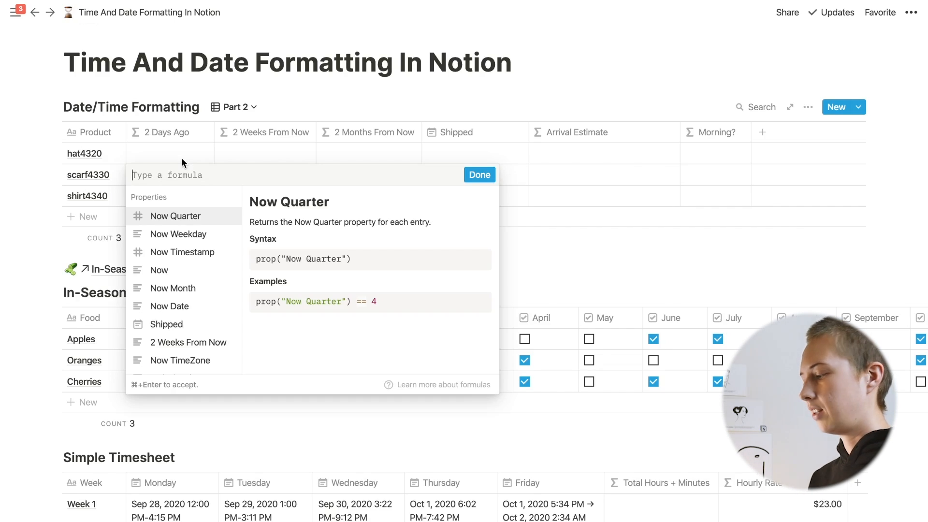
type("date")
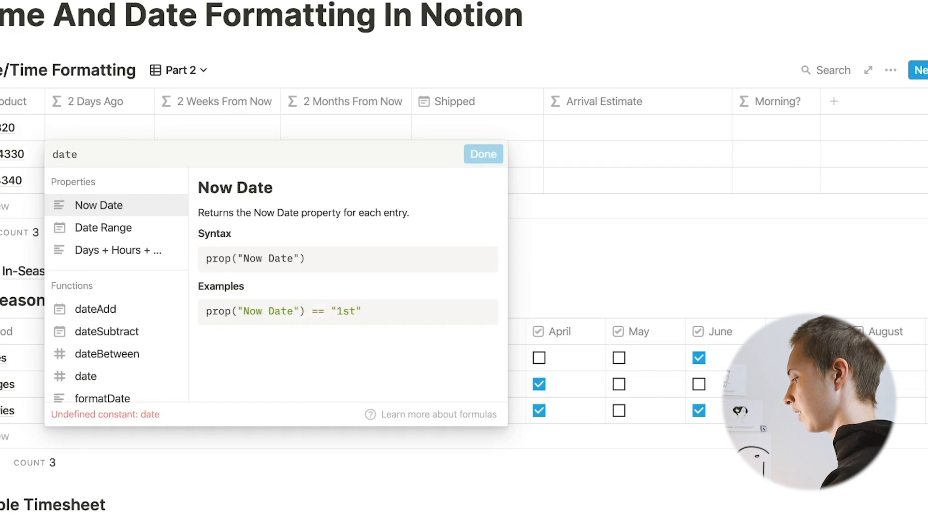
type("S")
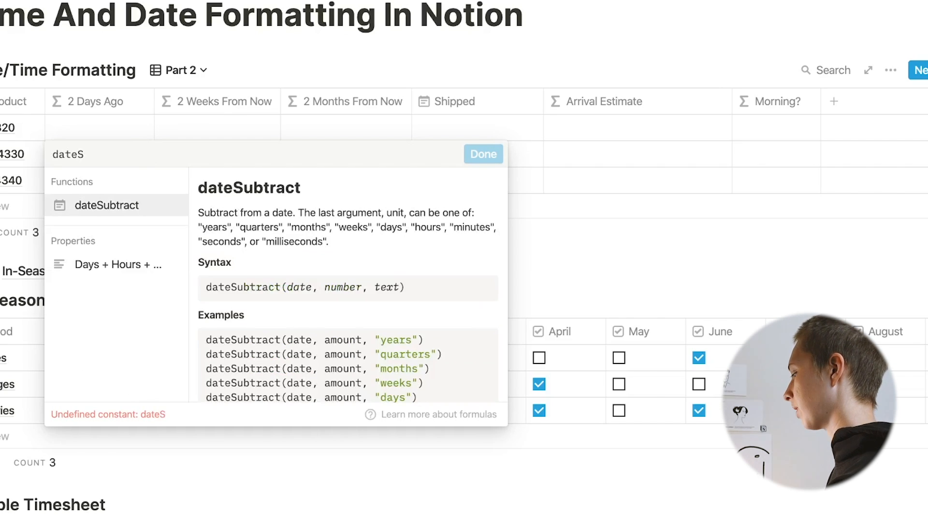
type("ubtra")
type("c")
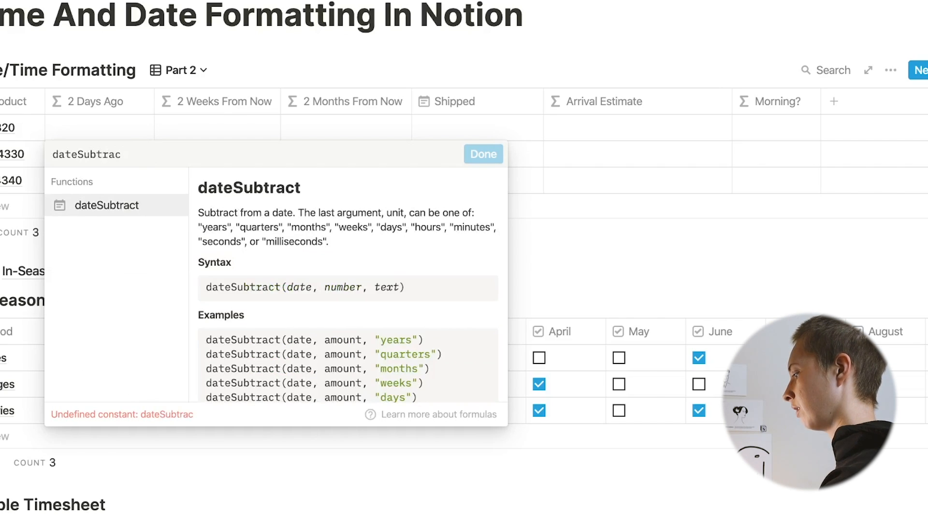
type("t(")
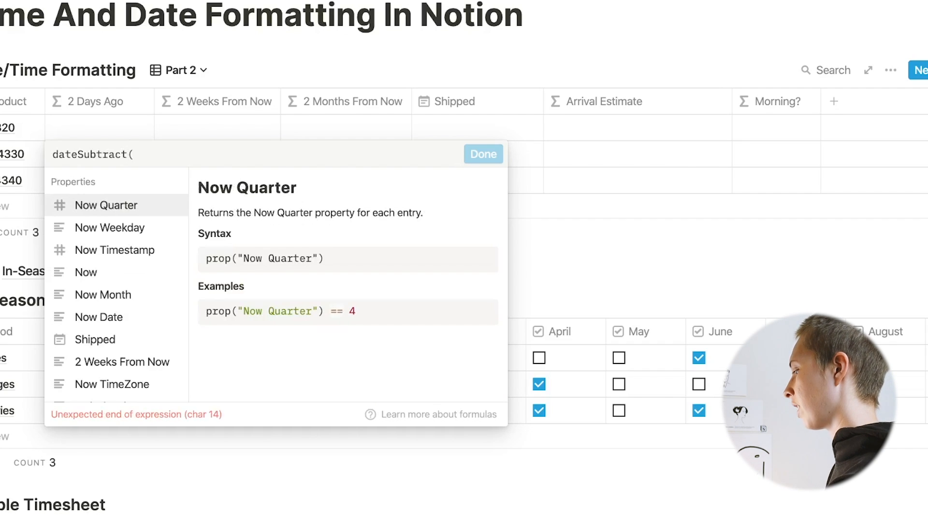
type("now(), ")
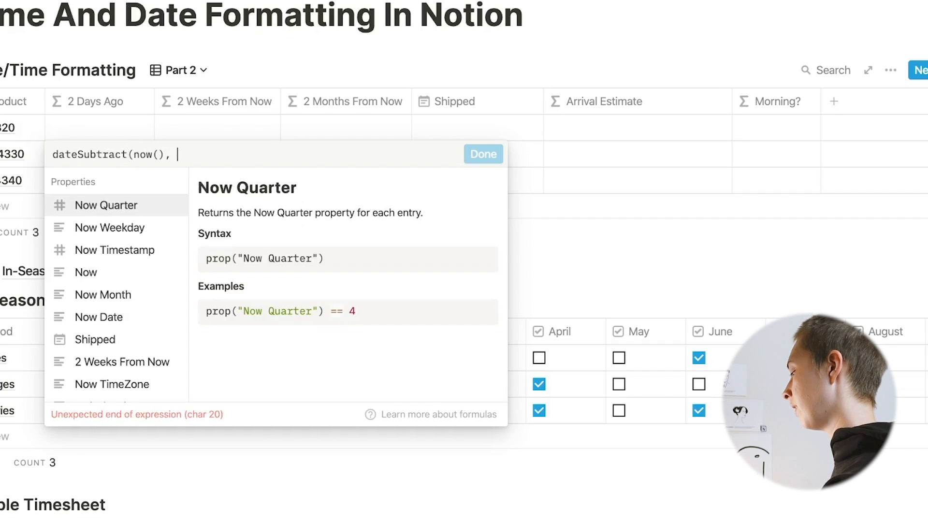
type("2, ")
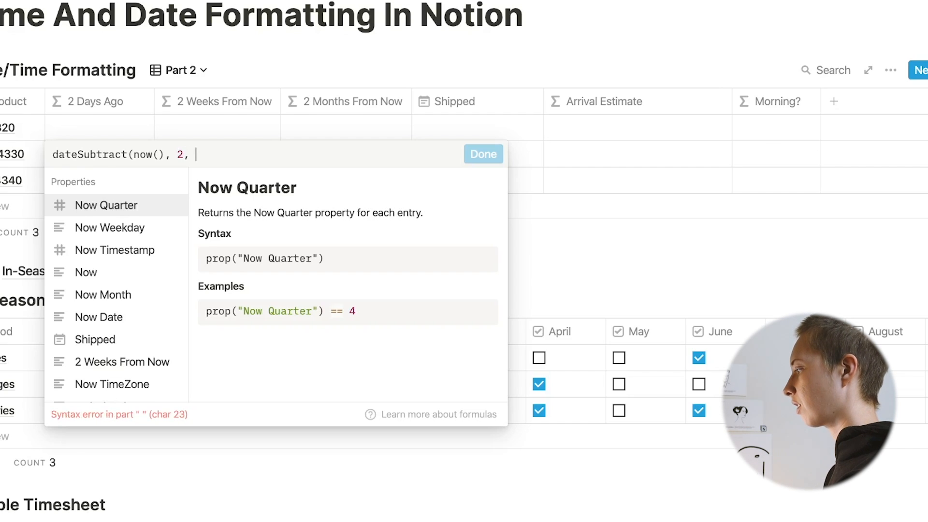
type("\"")
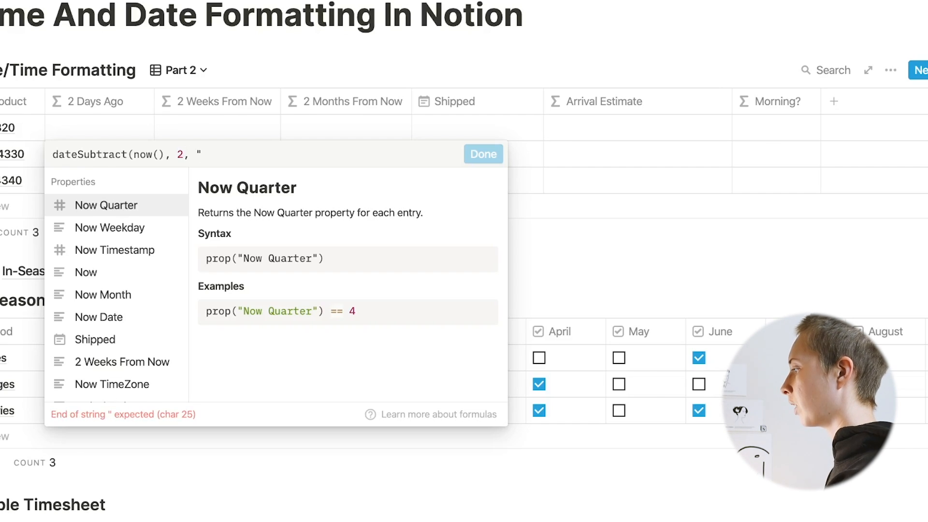
type("days\")")
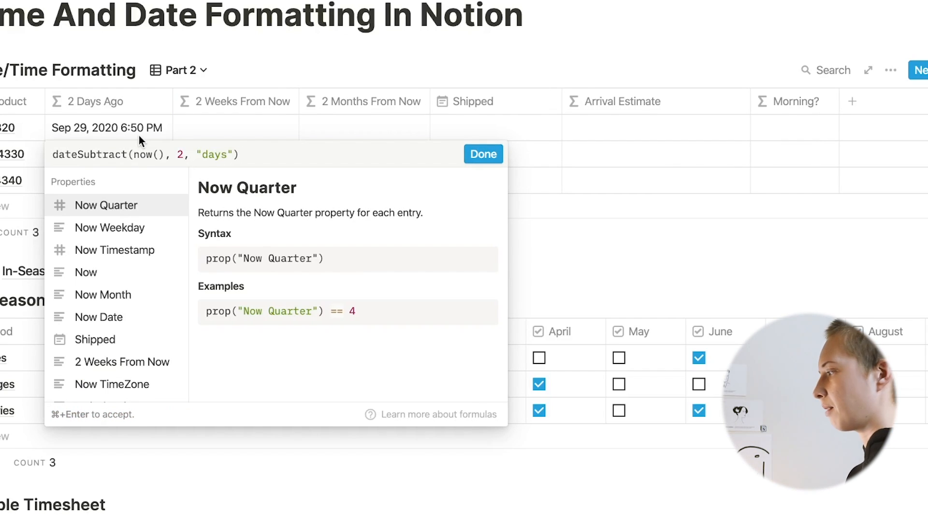
left_click(418, 72)
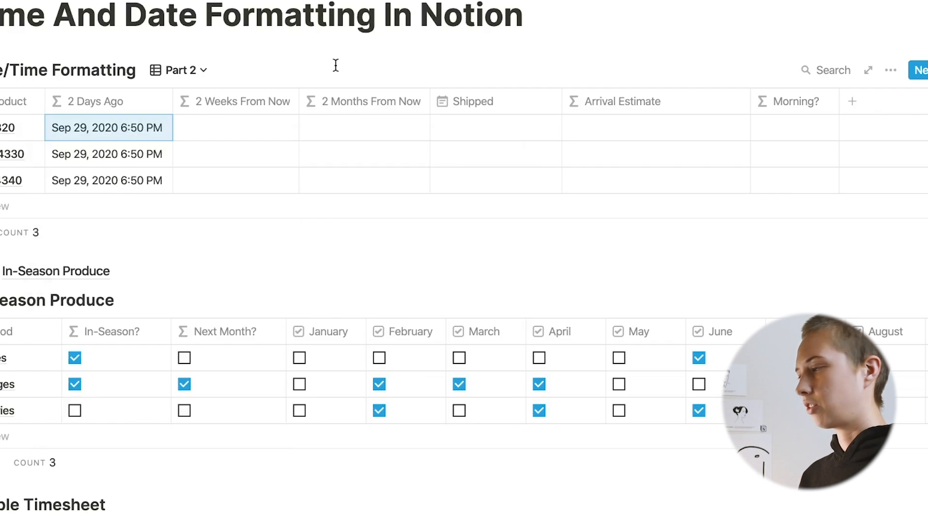
Step: Clear the 2 Days Ago formula and re-enter it as dateSubtract(now(), 2, "days")
left_click(115, 131)
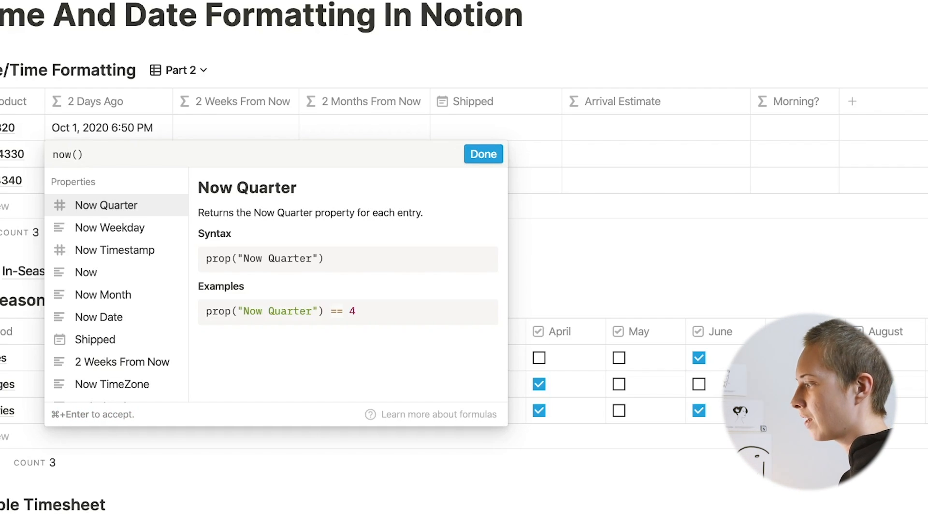
key("BackSpace")
key("BackSpace")
key("BackSpace")
key("BackSpace")
key("BackSpace")
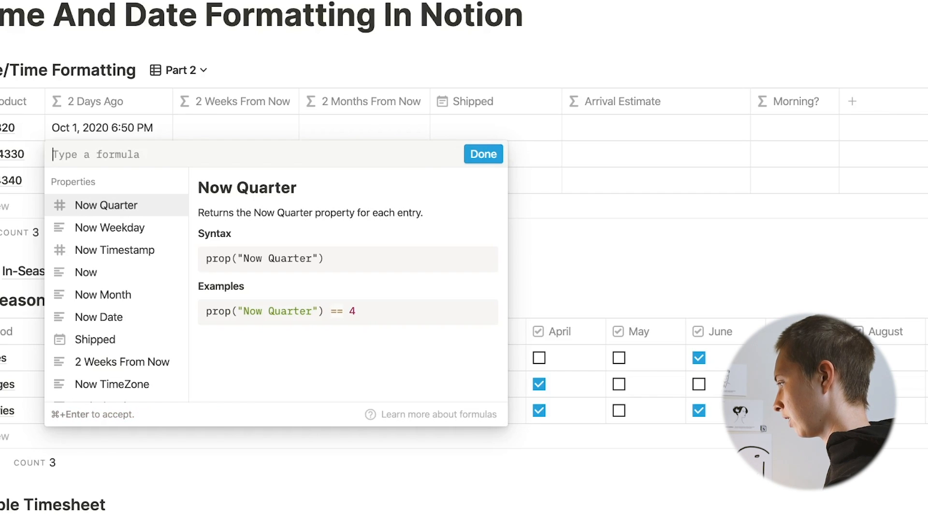
type("for")
key("BackSpace")
key("BackSpace")
key("BackSpace")
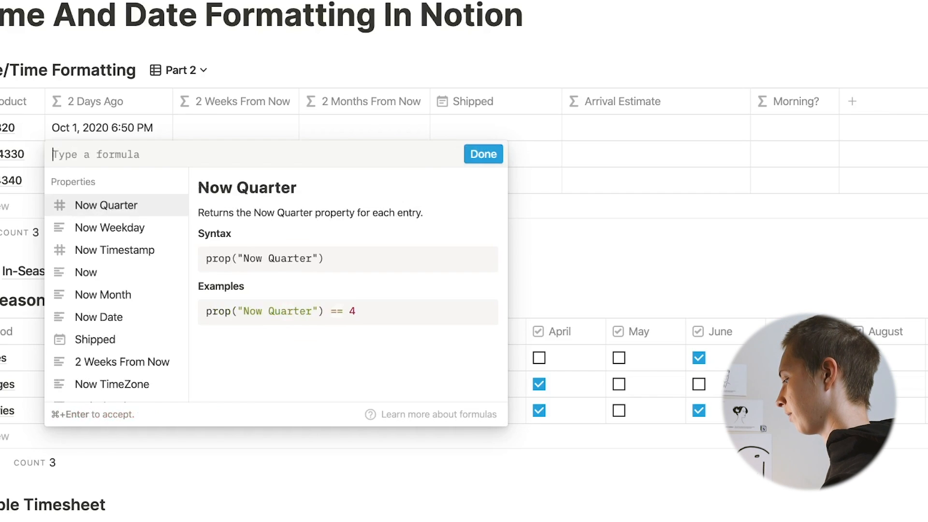
type("dateSubtr")
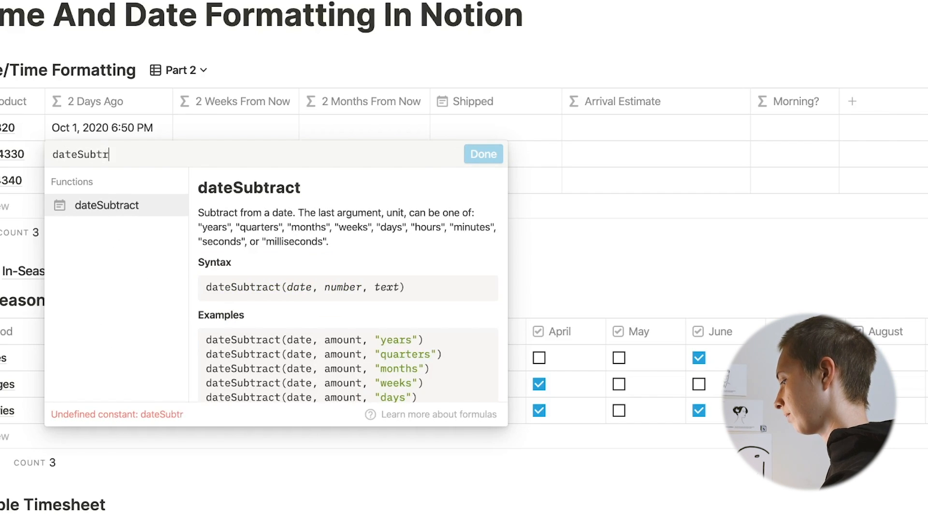
type("act(now")
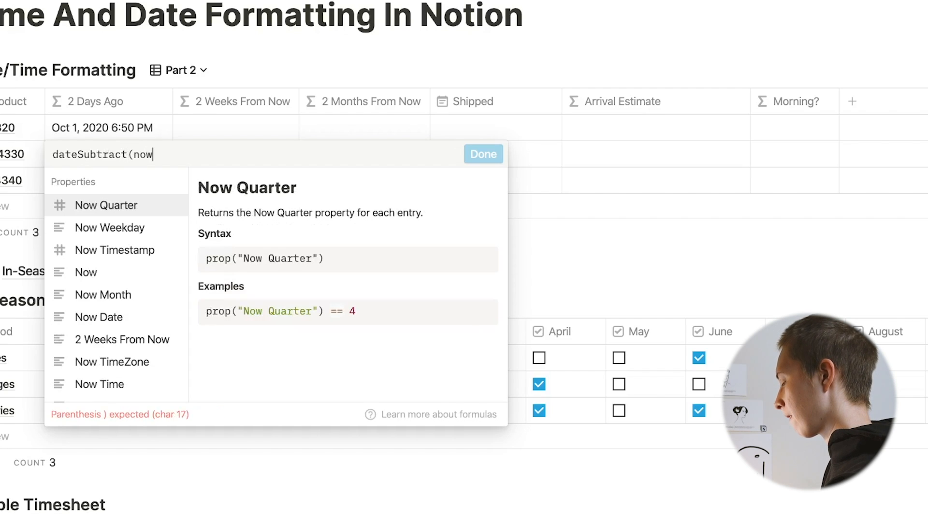
type("(), 2, \"days\")")
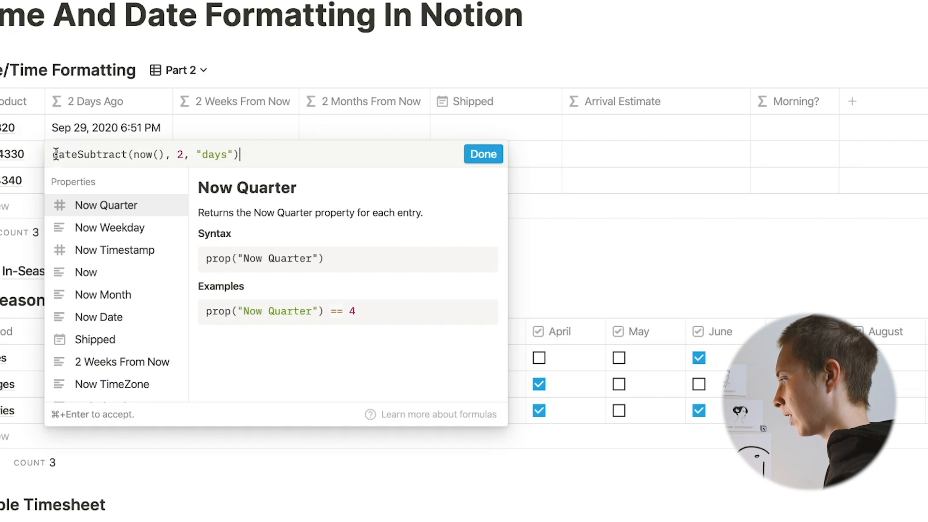
Step: Wrap the 2 Days Ago formula in formatDate with the format "ll" and close the formula editor
left_click(51, 155)
type("formatDa")
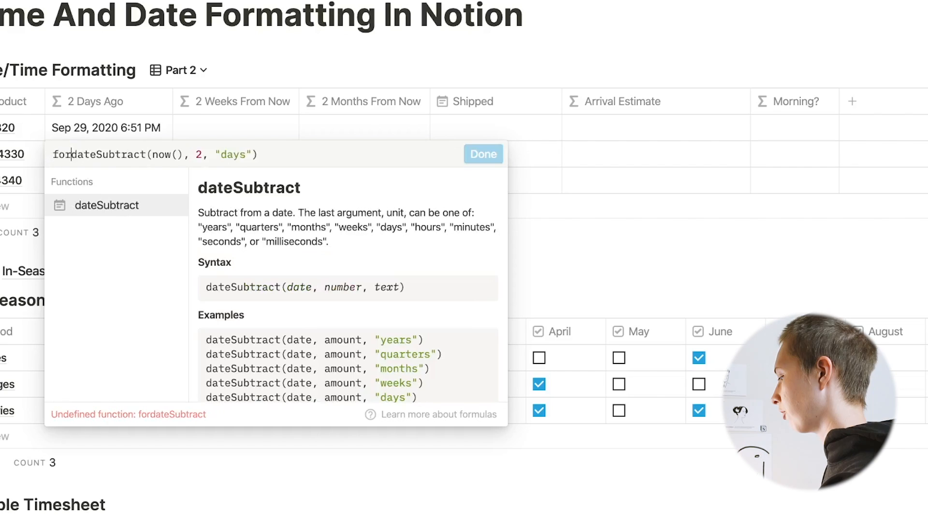
type("te(")
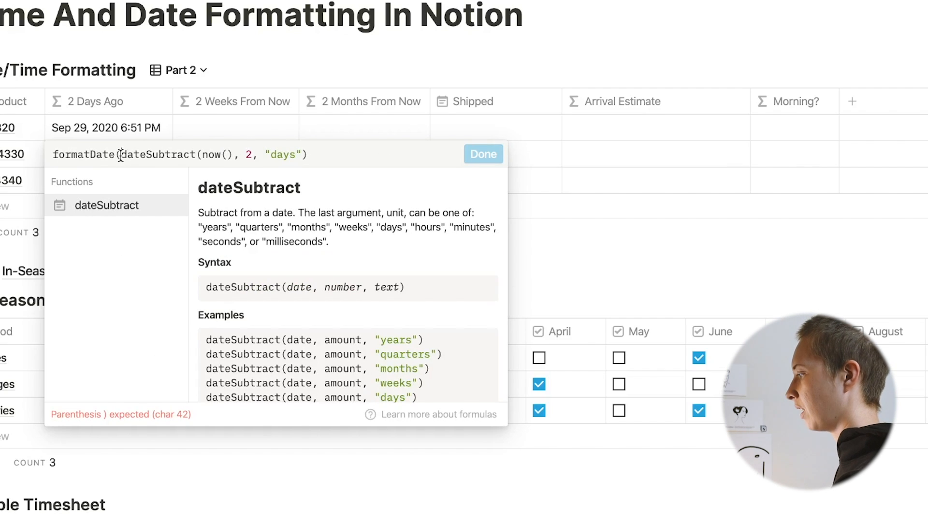
left_click_drag(120, 154, 311, 155)
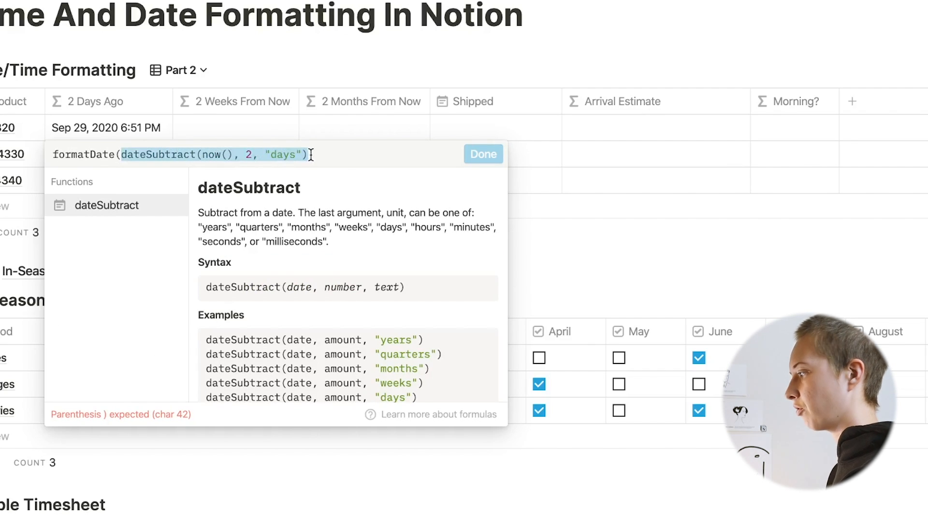
left_click(311, 155)
type(", \"\")")
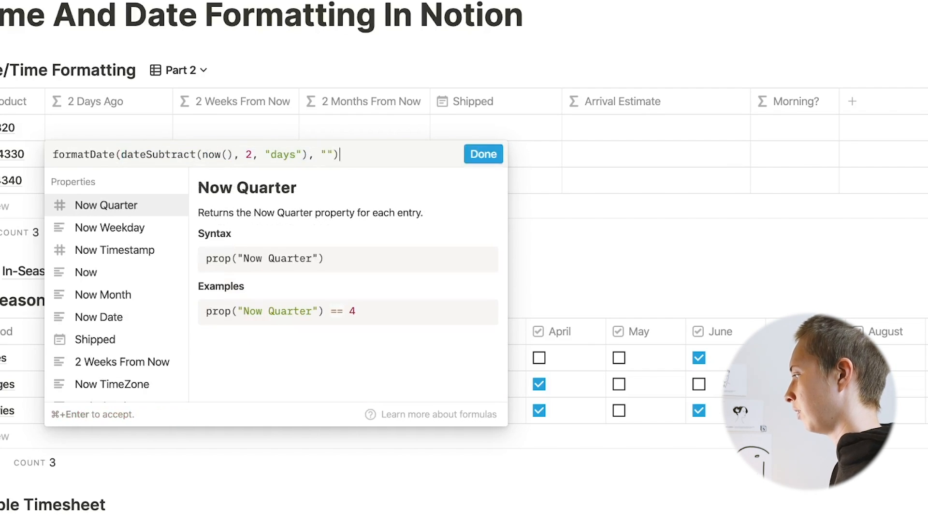
left_click(327, 155)
type("ll")
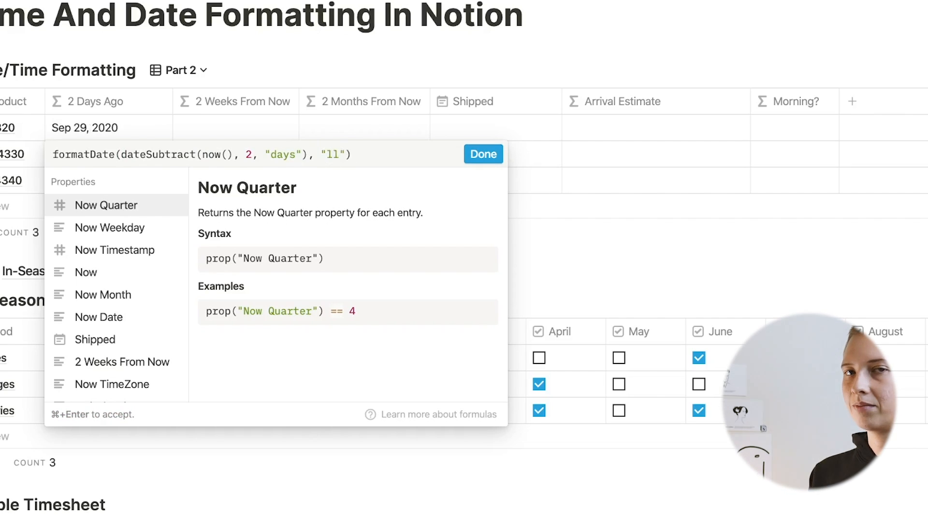
left_click_drag(233, 155, 203, 158)
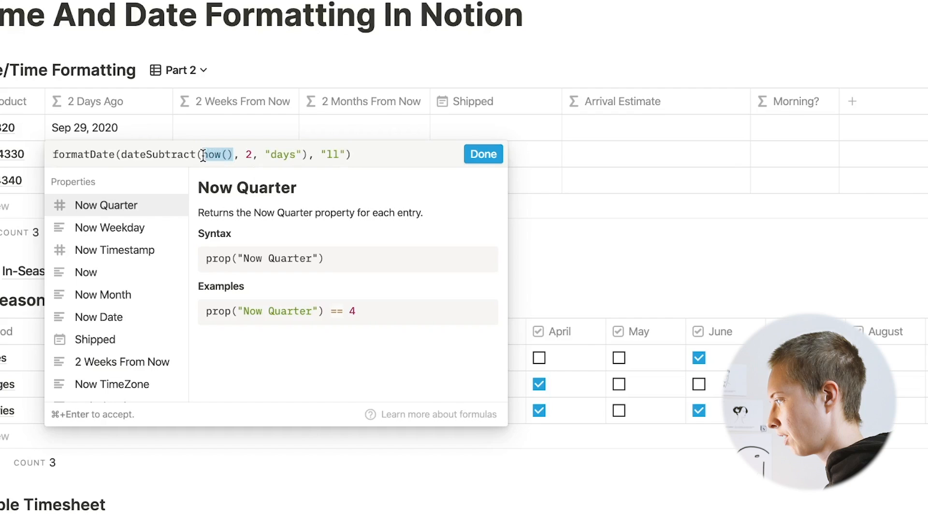
left_click(517, 20)
Step: Set the Shipped date of the first product row to Oct 1, 2020
left_click(480, 133)
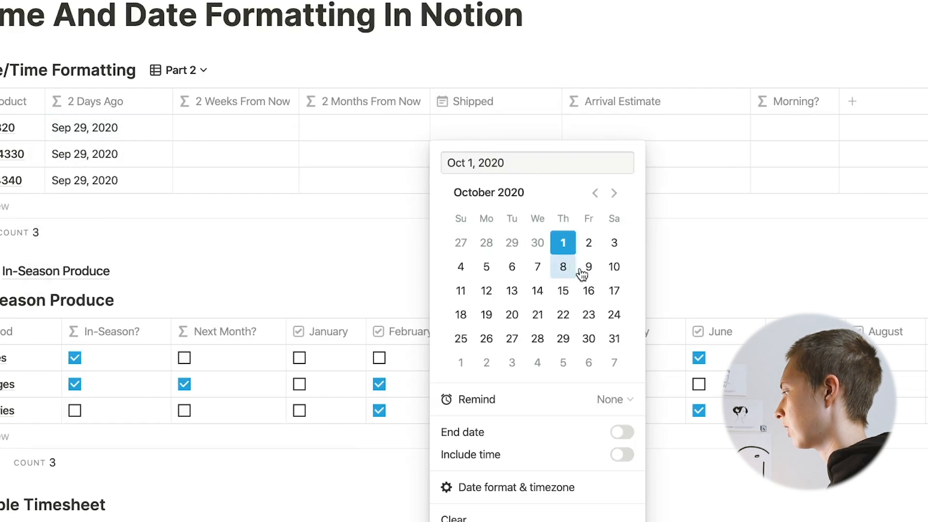
left_click(563, 249)
left_click(315, 172)
Step: Try replacing now() with prop("Shipped") in the 2 Days Ago formula
left_click(145, 127)
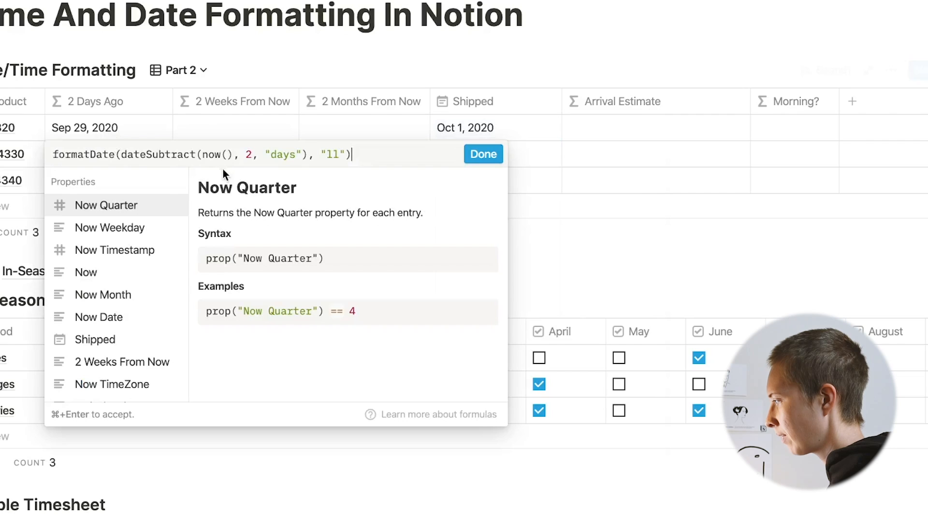
left_click_drag(234, 154, 203, 156)
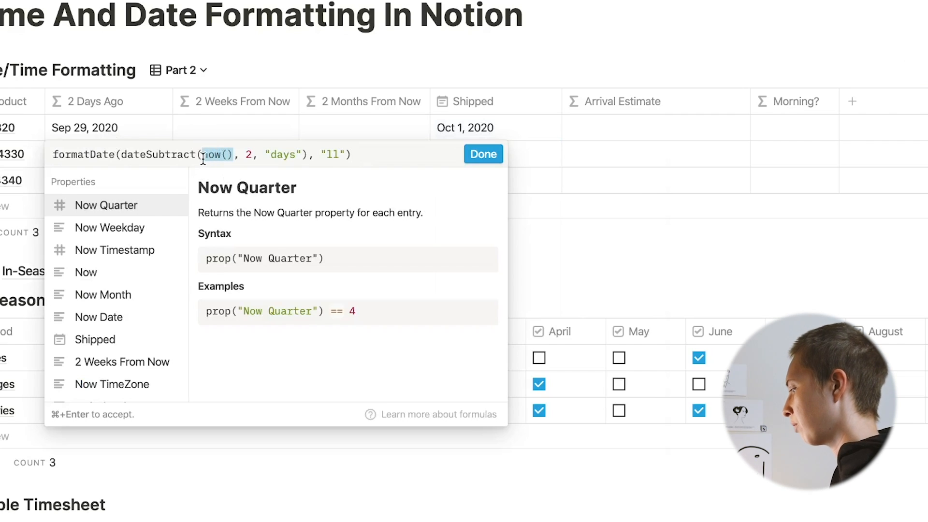
type("prop")
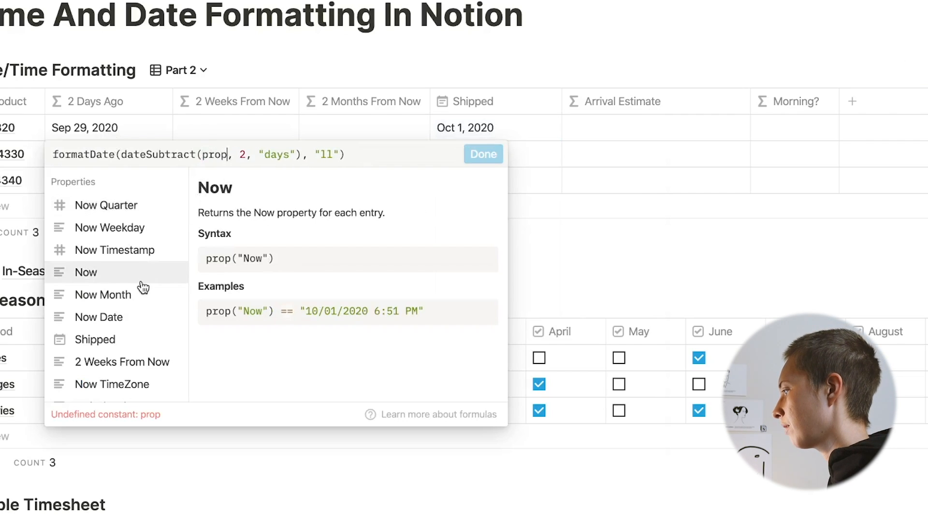
left_click(114, 342)
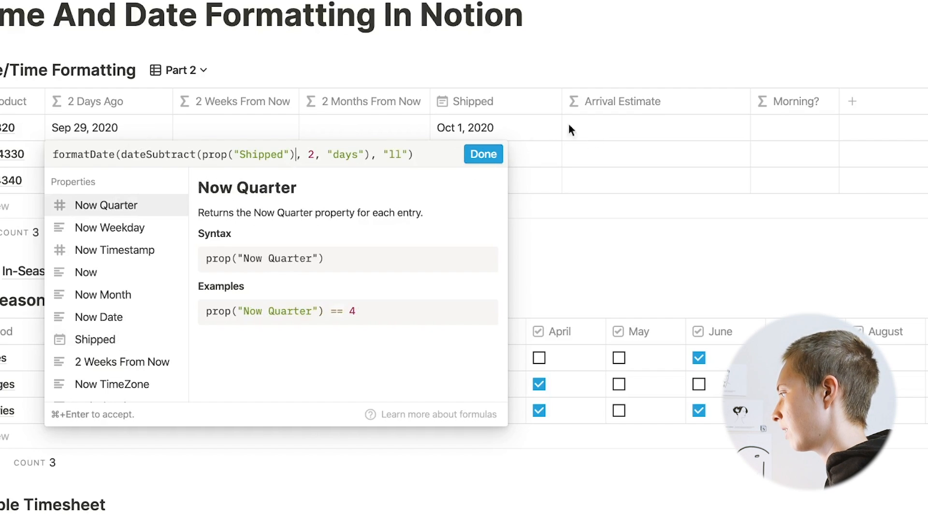
Step: Try removing the formatDate wrapper and its "ll" format from the 2 Days Ago formula, and close the formula editor
left_click_drag(121, 155, 55, 158)
key("BackSpace")
left_click_drag(347, 155, 302, 155)
key("BackSpace")
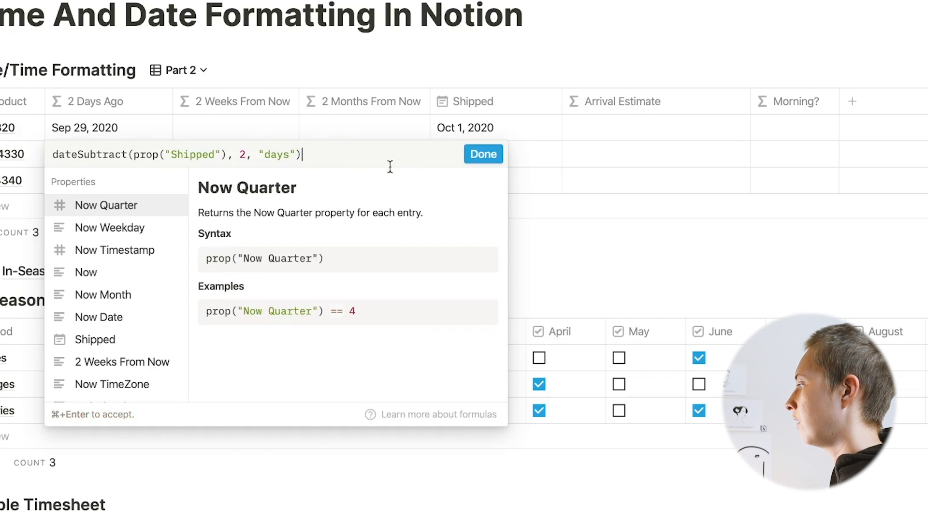
left_click(486, 153)
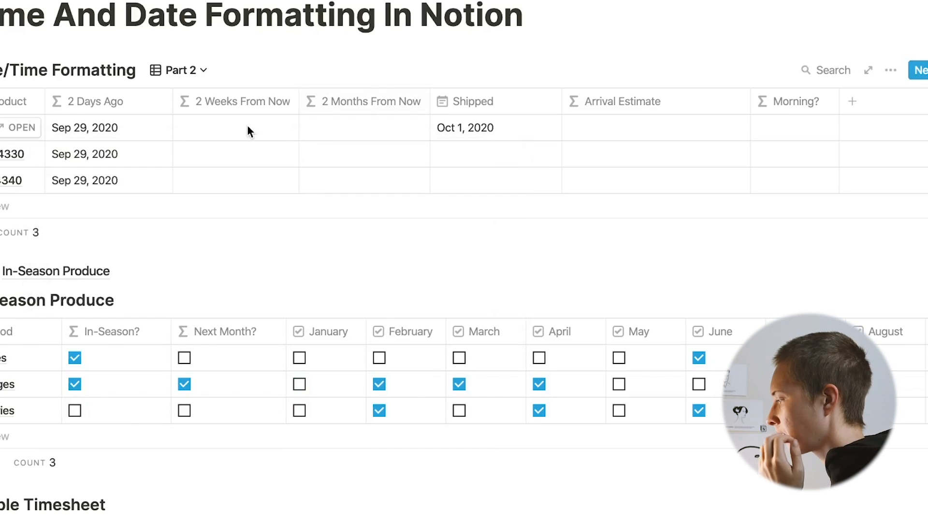
Step: Enter the formula dateAdd(now(), 2, "weeks") in the 2 Weeks From Now property
left_click(223, 134)
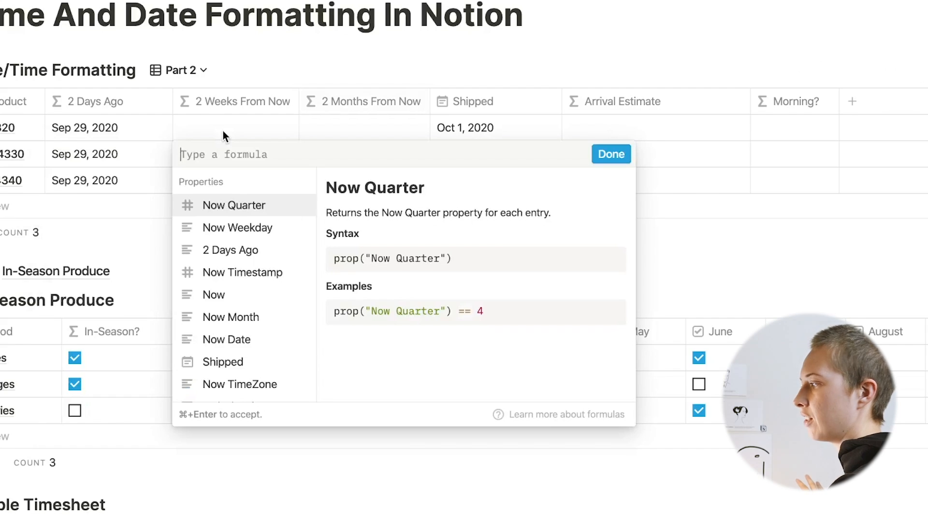
type("date")
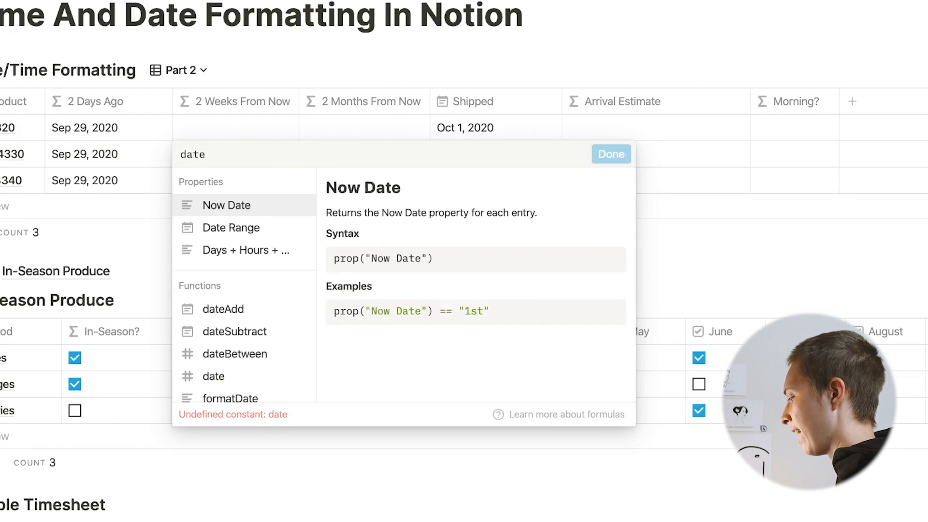
type("Add(")
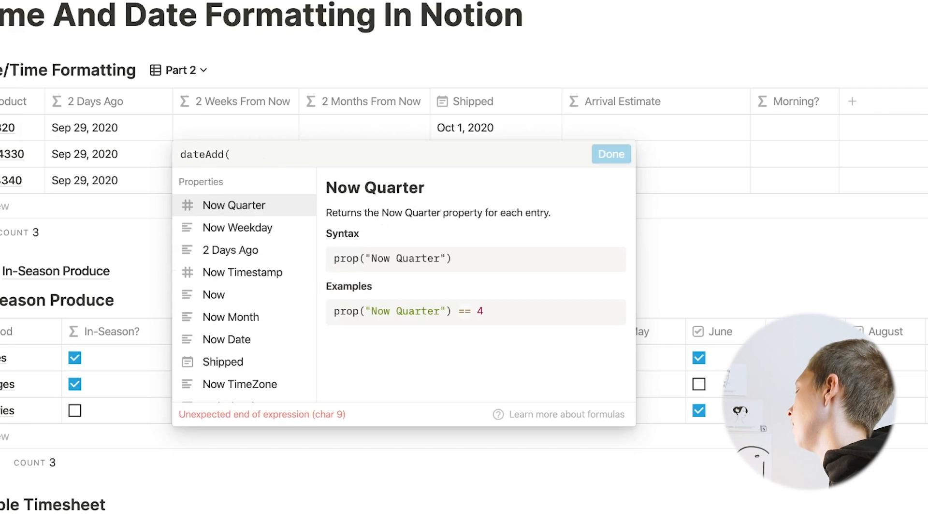
type("now()")
type(", \"")
key("BackSpace")
type("2, \"\")")
key("Left")
key("Left")
type("weeks")
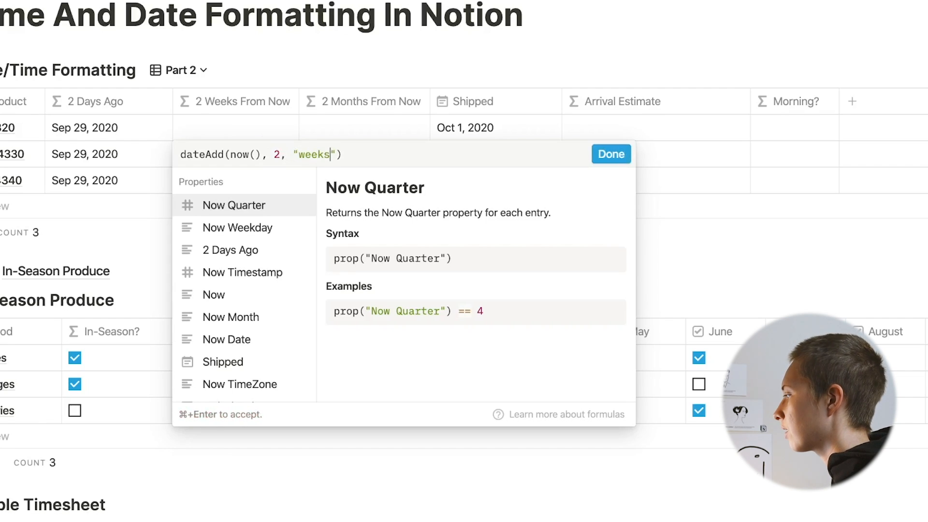
Step: Wrap the 2 Weeks From Now formula in formatDate with the format "ll" and accept it
left_click(180, 154)
type("formatDat")
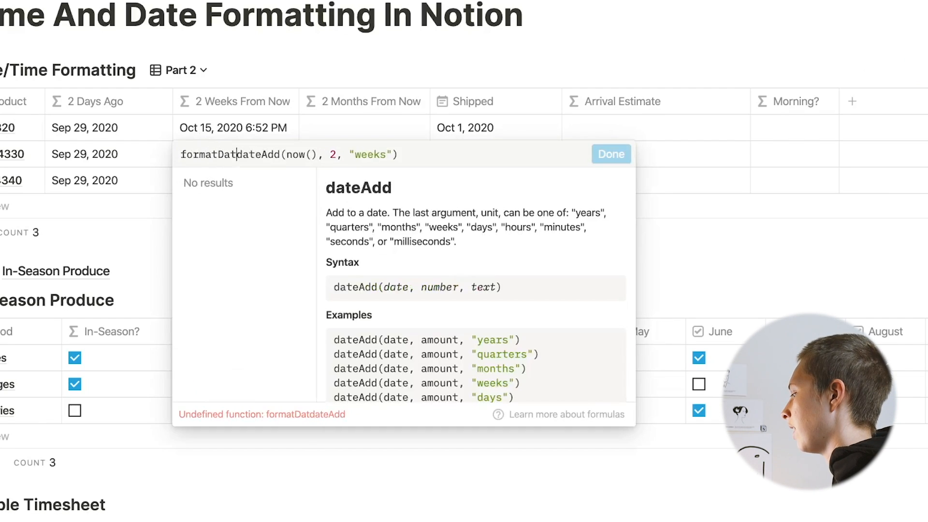
type("e(")
left_click(423, 151)
type(", \"ll\")")
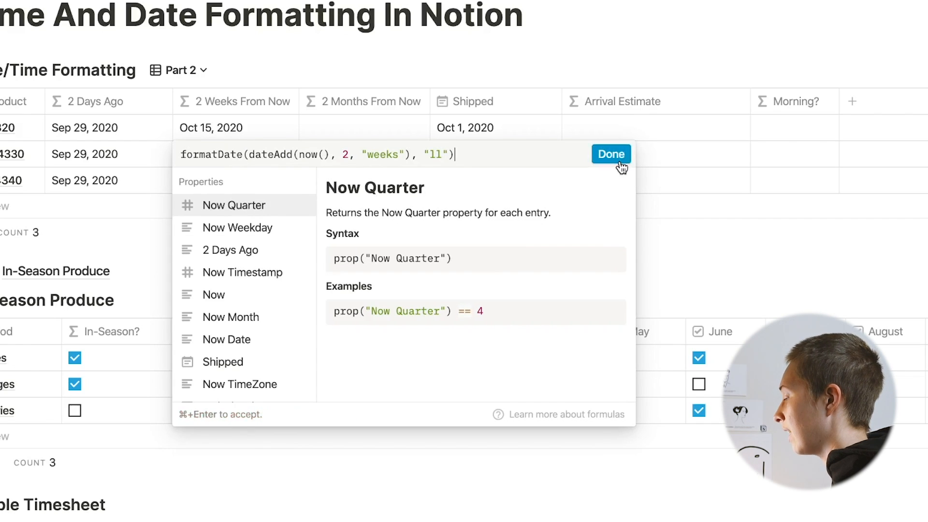
left_click(612, 155)
Step: Enter the formula dateAdd(now(), 2, "months") in the 2 Months From Now property
left_click(339, 124)
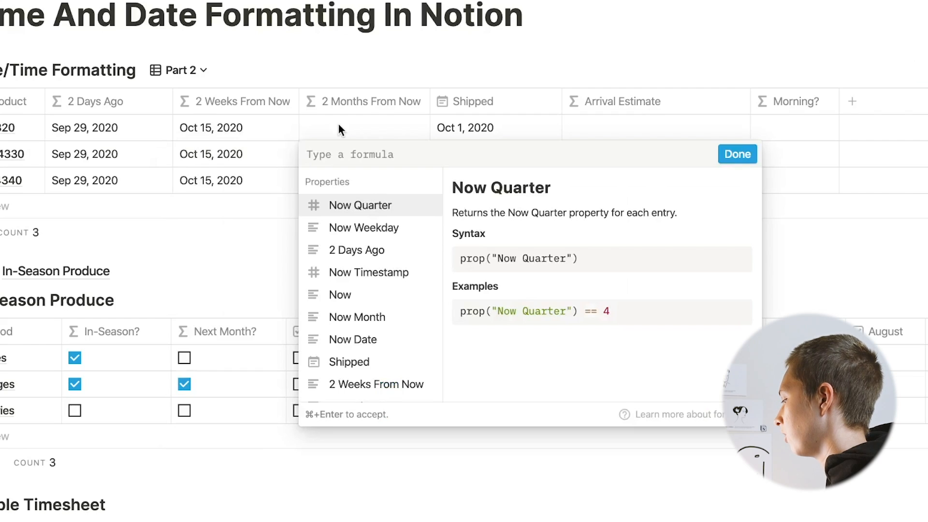
type("dateAdd(")
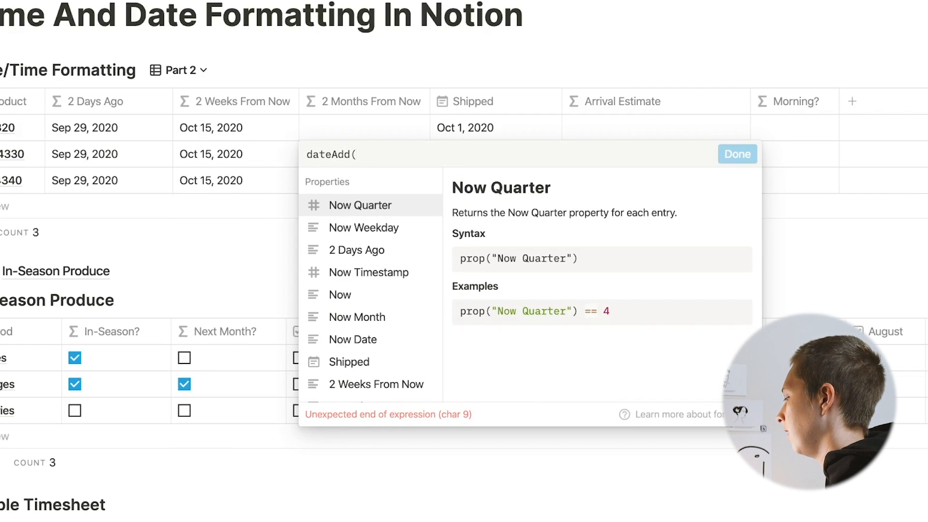
type("now(), ")
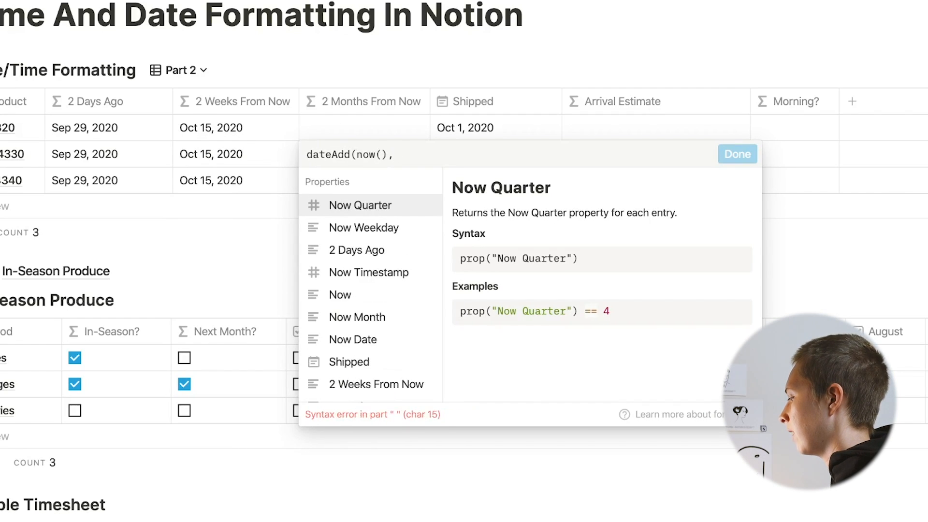
type("2, ")
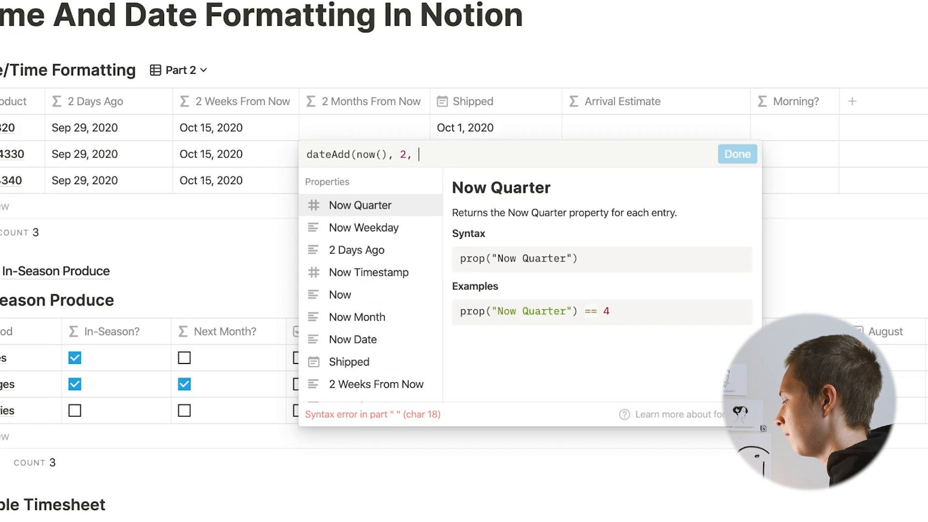
type("\"months\"")
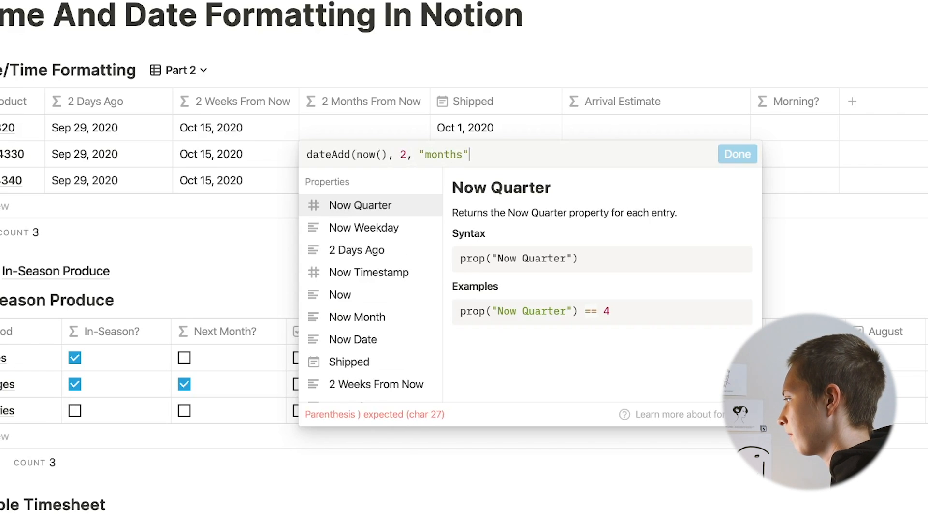
type(")")
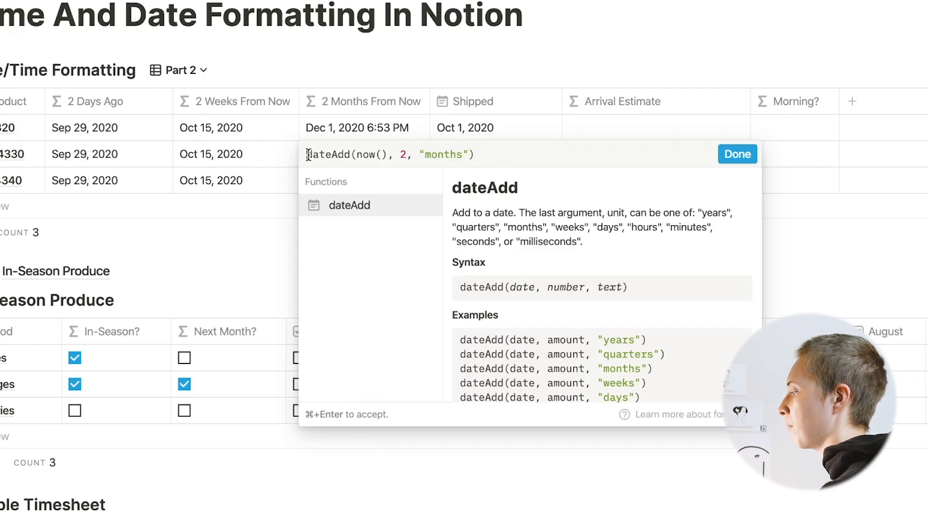
Step: Wrap the 2 Months From Now formula in formatDate with the format "MMMM"
left_click(308, 155)
type("format")
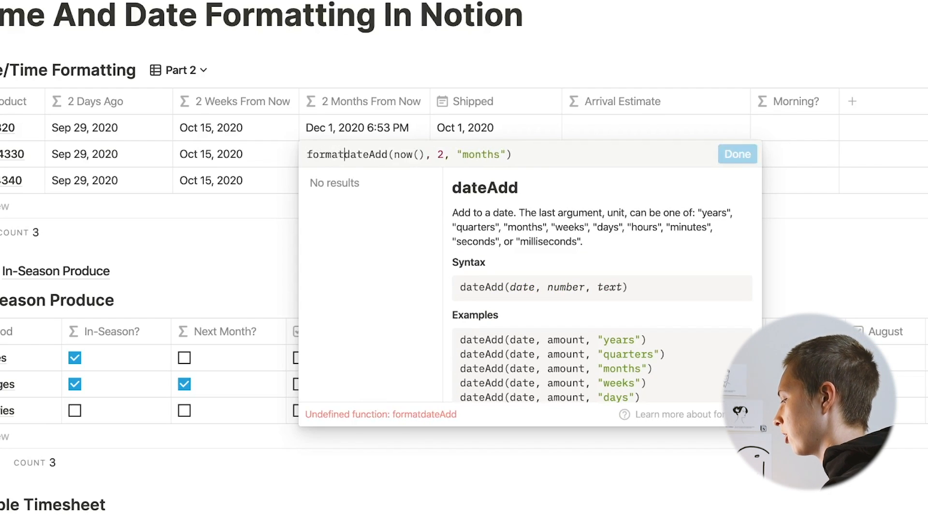
type("Date(")
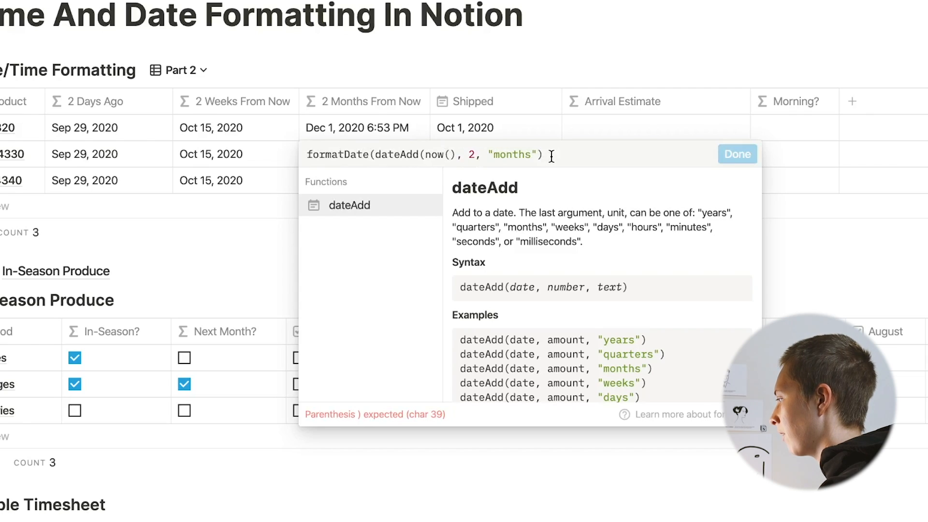
left_click(551, 156)
type(", \"M\"")
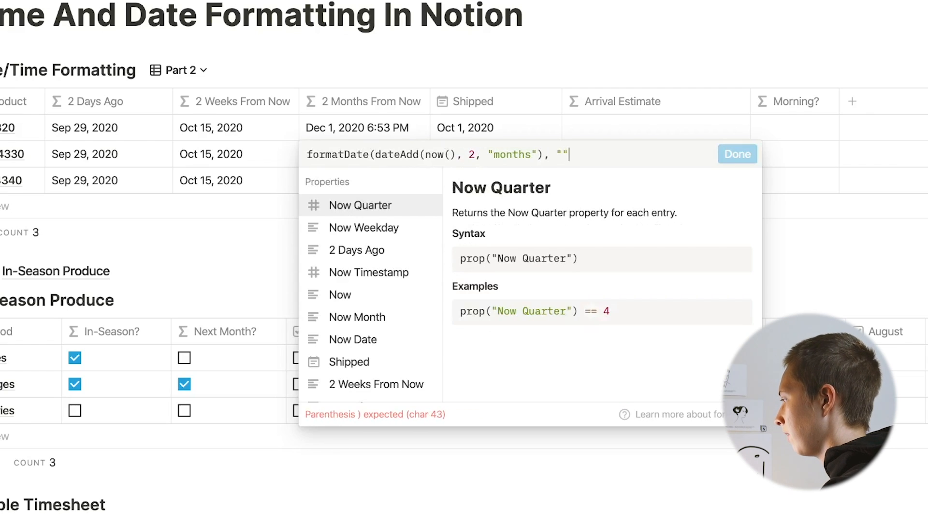
type(")")
left_click(563, 154)
type("MMMM")
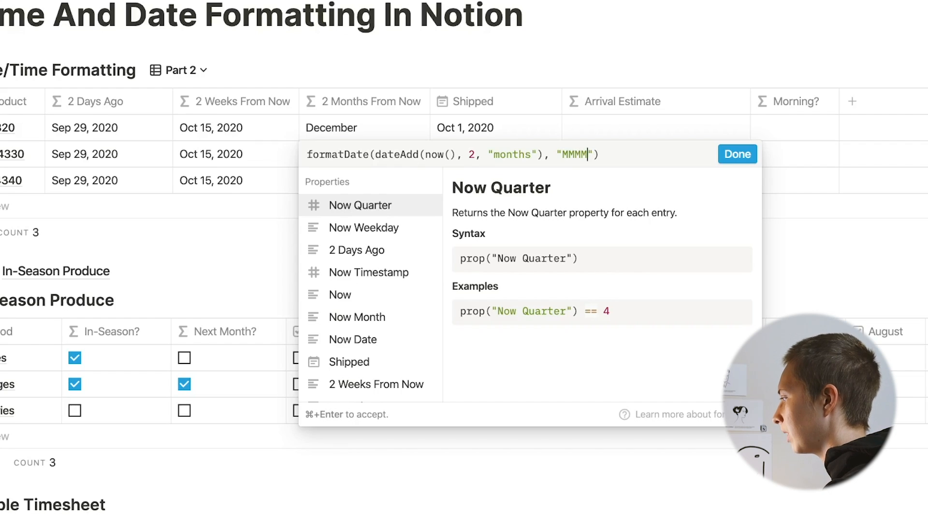
Step: Accept the 2 Months From Now formula and enter dateAdd(prop("Shipped"), 3, "days") in the Arrival Estimate property
left_click(729, 153)
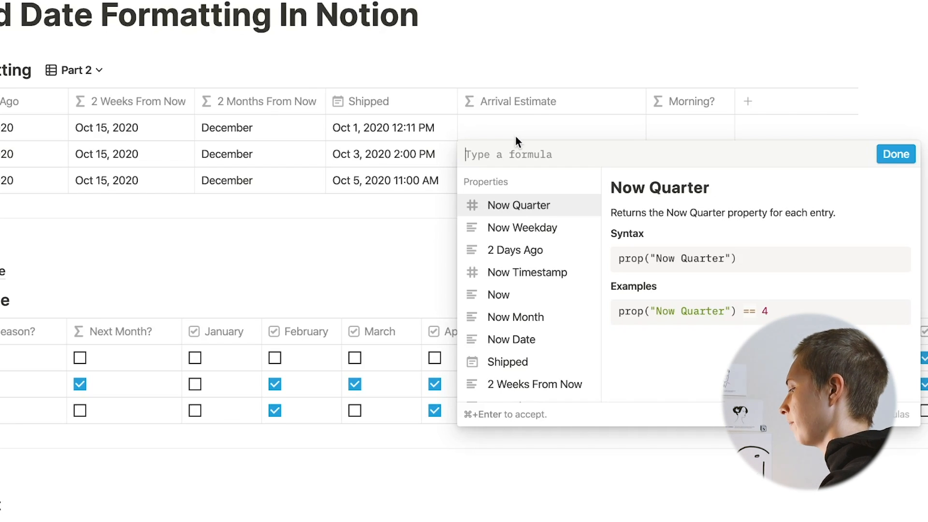
type("date")
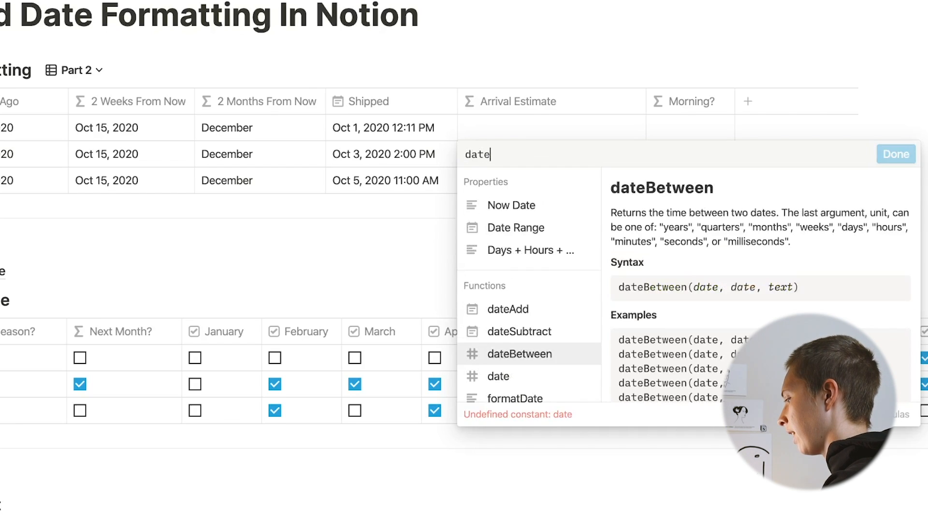
type("Add(prop")
scroll(548, 347, "down", 1)
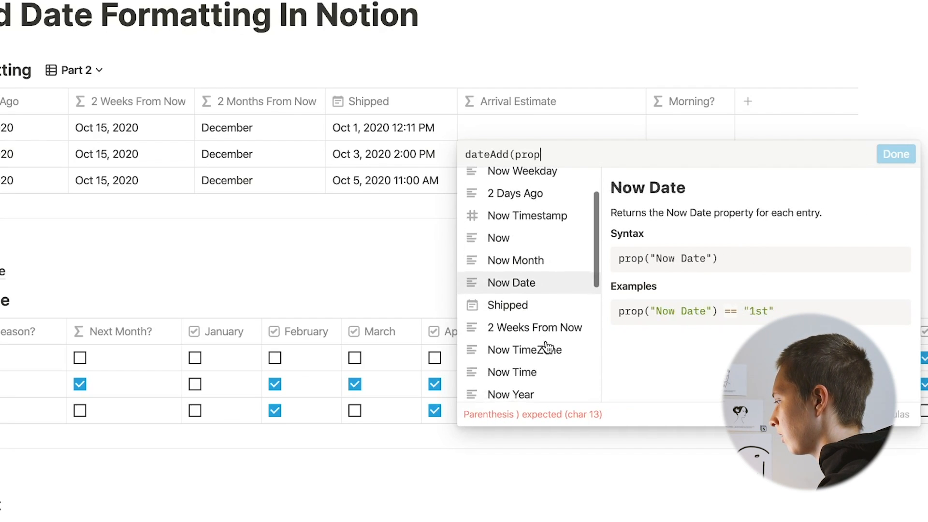
left_click(529, 306)
type(", ")
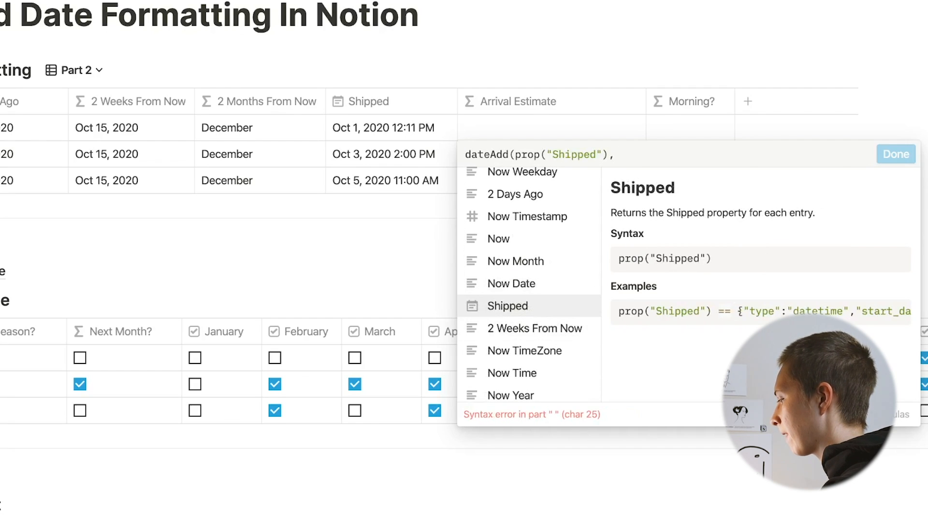
type("3, \"da")
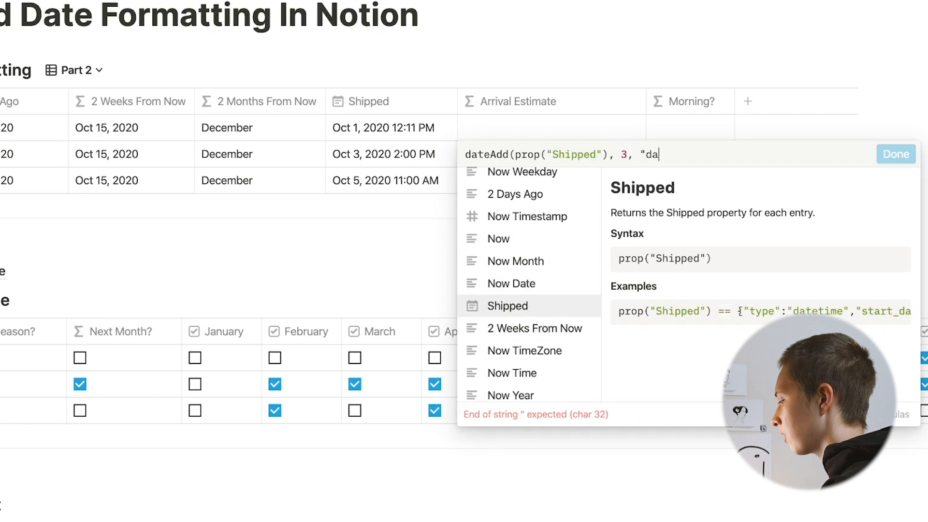
type("ys\")")
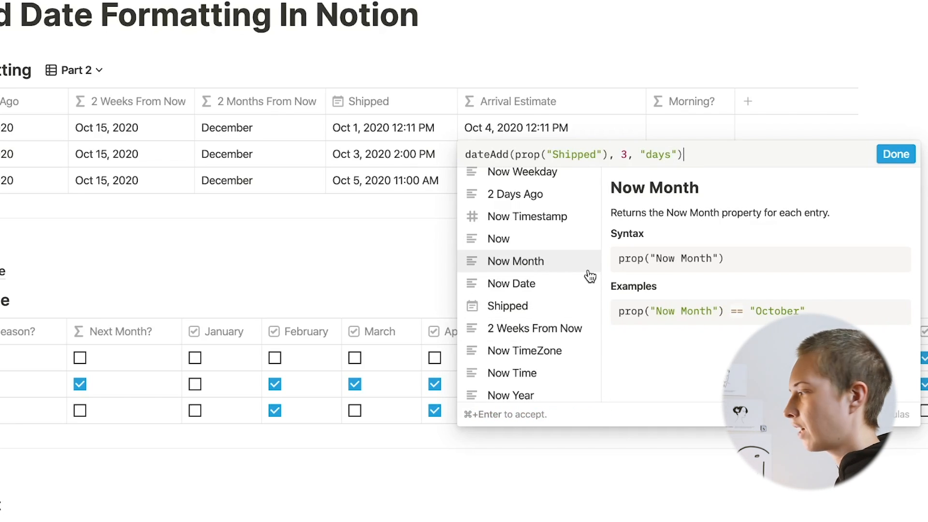
Step: Wrap the Arrival Estimate formula in formatDate with the format "ll" and accept it
left_click(458, 154)
type("format")
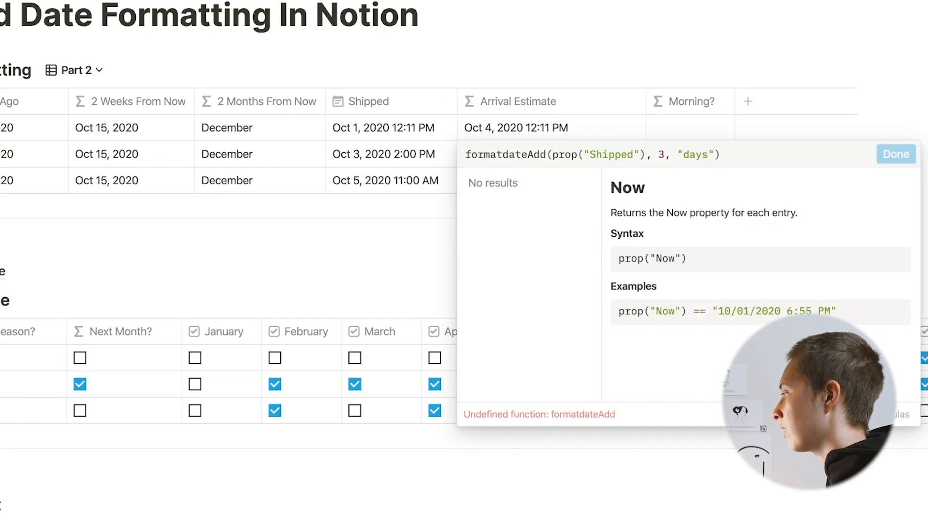
type("Date(")
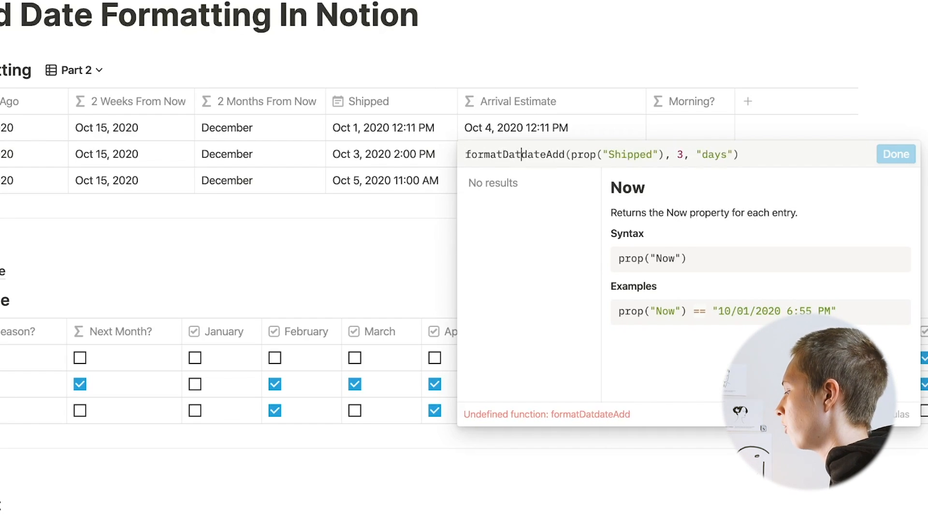
left_click(793, 155)
type(", \"")
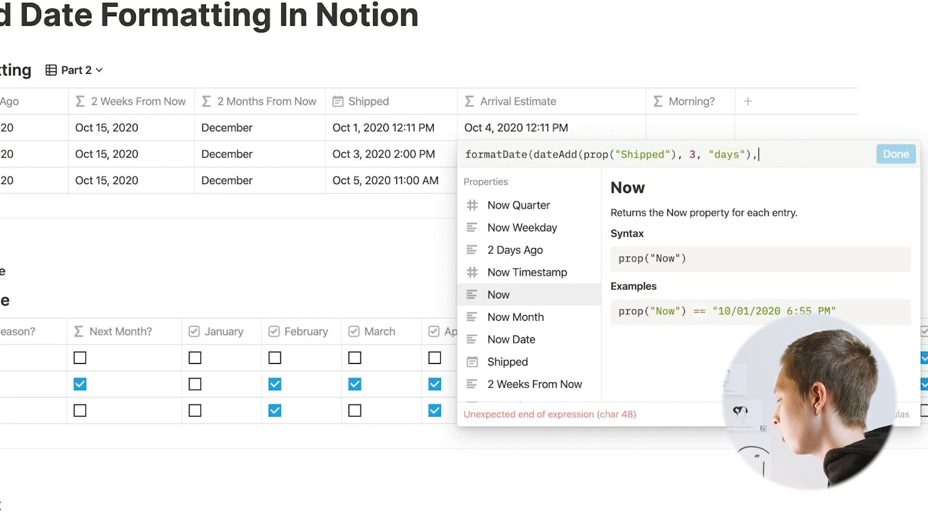
type("ll\")")
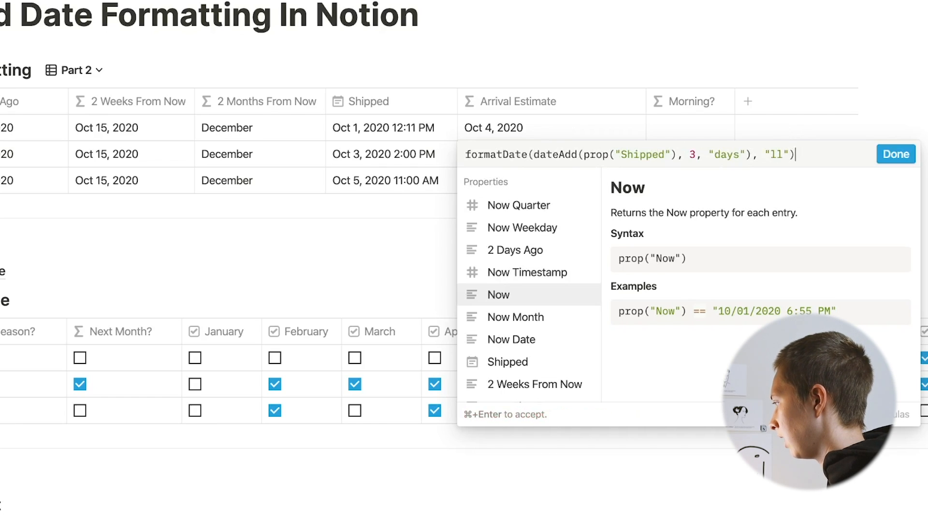
left_click(900, 155)
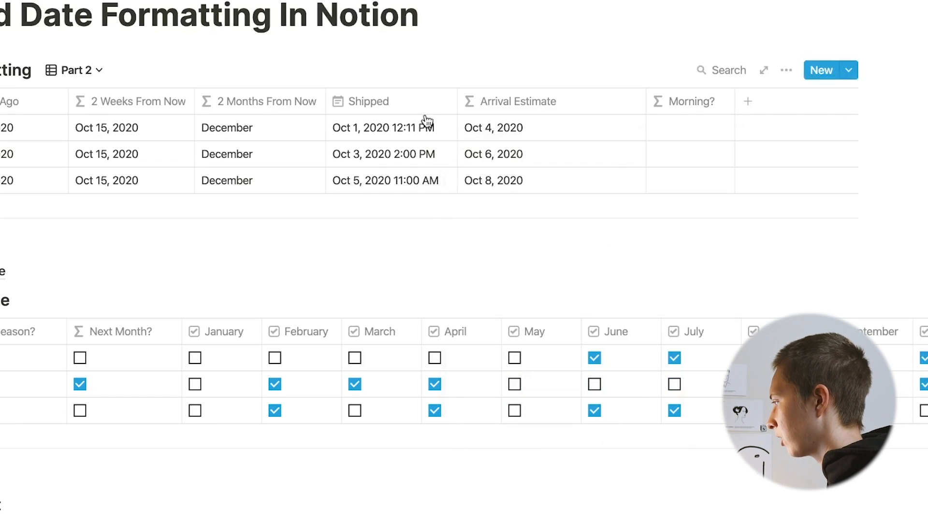
Step: Extend the Arrival Estimate format to "ll between 8am and 4pm", accept it and widen the column
left_click(527, 132)
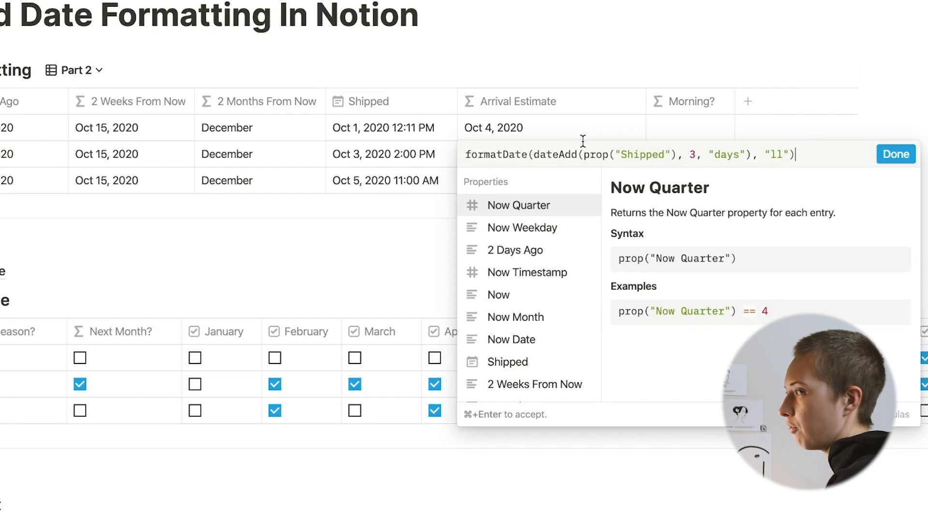
key("Left")
key("Left")
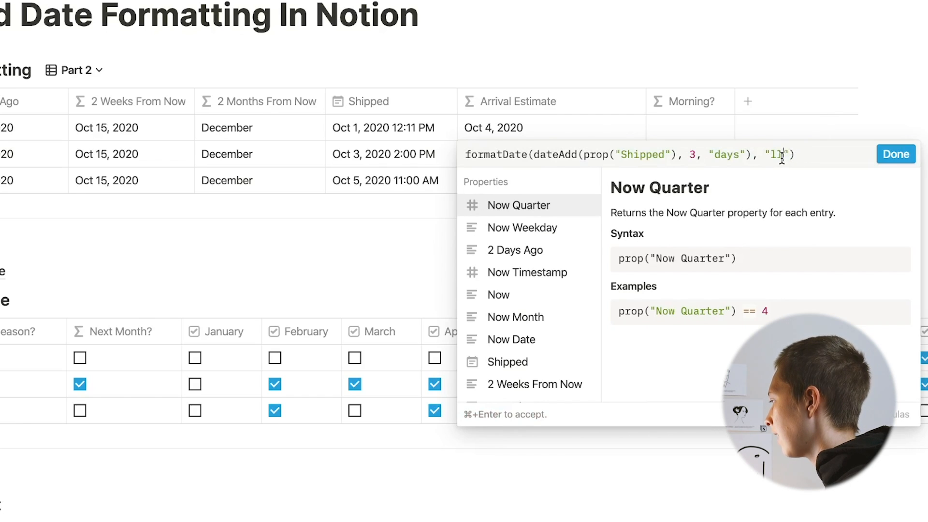
type("between 8am and 4pm")
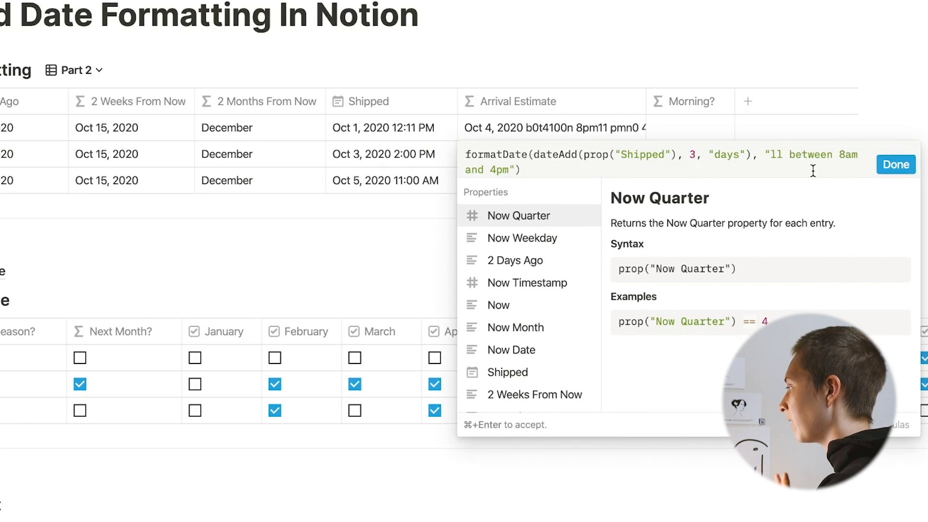
left_click(792, 155)
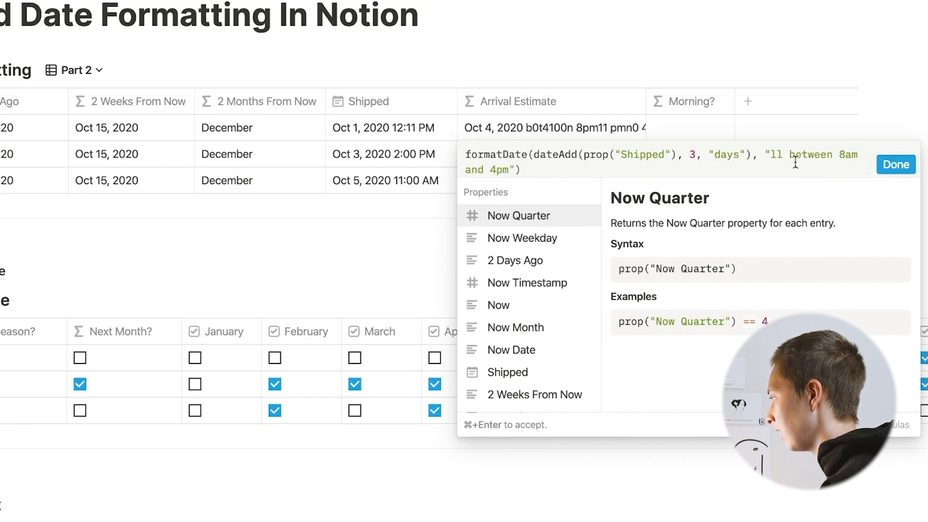
left_click(896, 164)
left_click_drag(646, 102, 681, 108)
Step: Enclose the words between 8am and 4pm in square brackets within the Arrival Estimate format
left_click(675, 154)
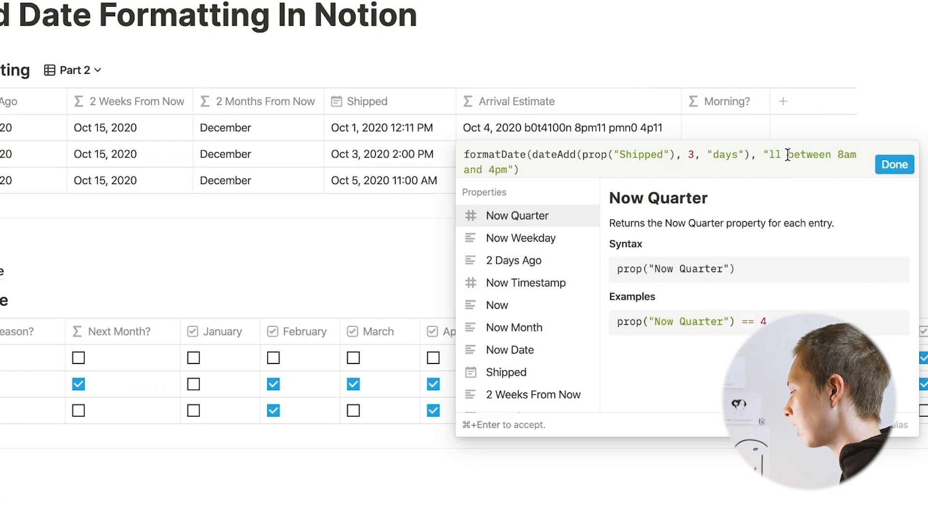
type("[")
left_click(509, 170)
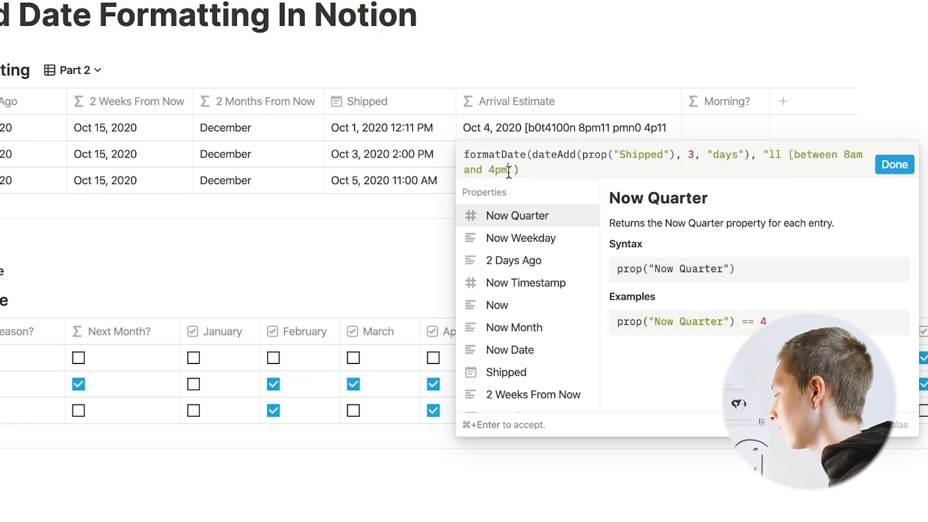
type("]")
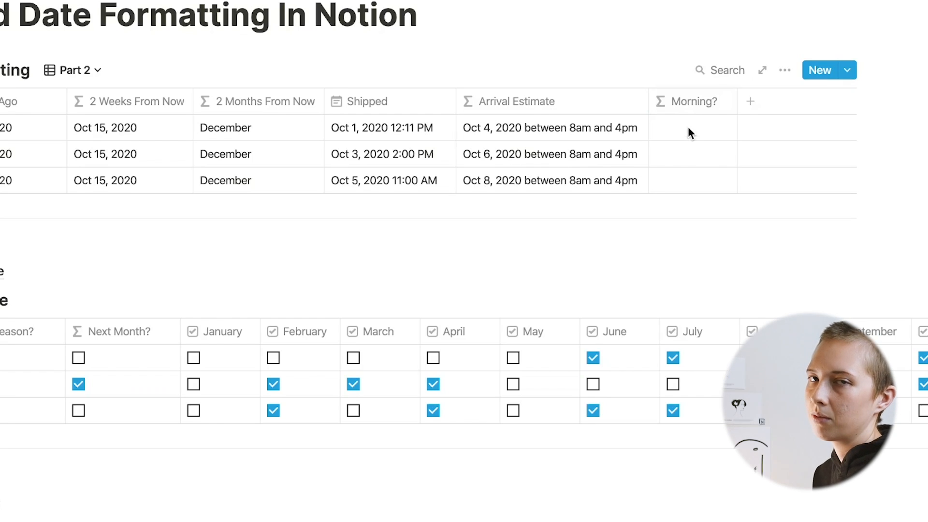
Step: Start the Morning? property's formula with an empty hour() function
left_click(689, 129)
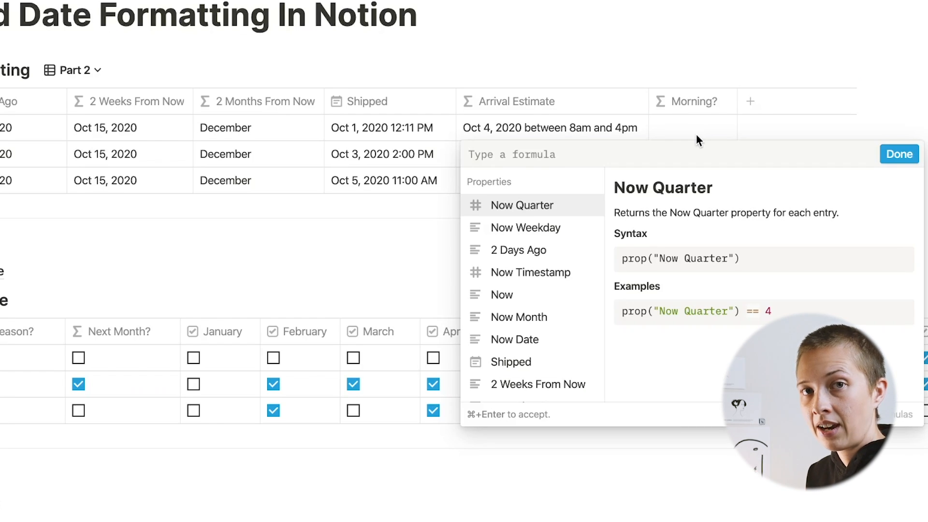
type("hour")
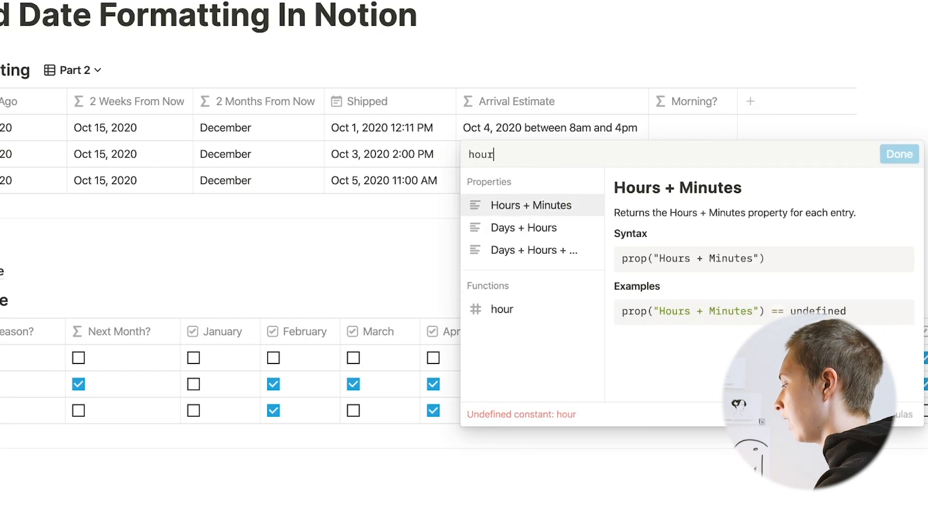
type("()")
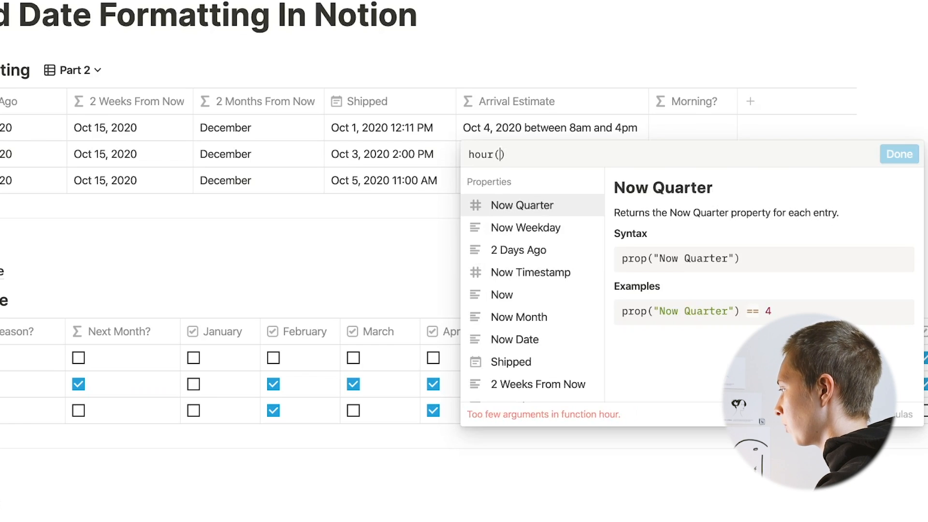
type("shipped")
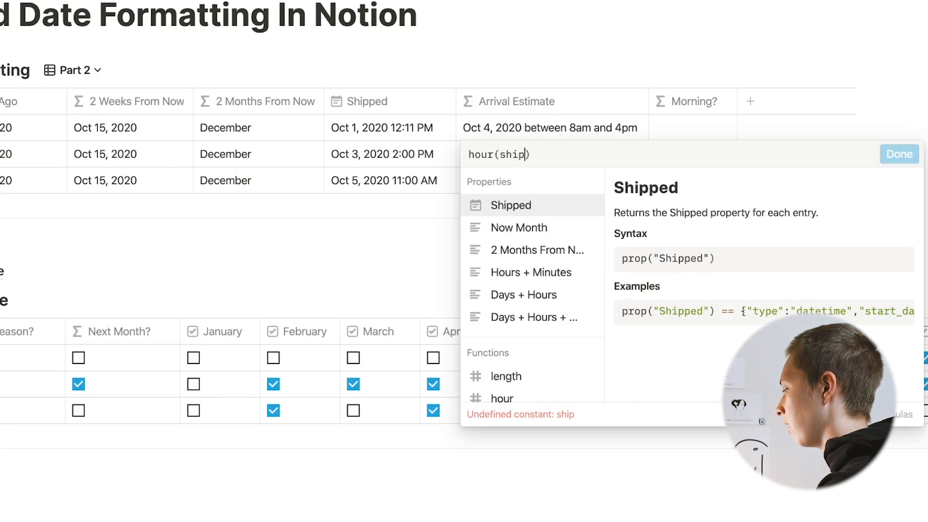
key("BackSpace")
key("BackSpace")
key("BackSpace")
key("BackSpace")
key("BackSpace")
key("BackSpace")
key("BackSpace")
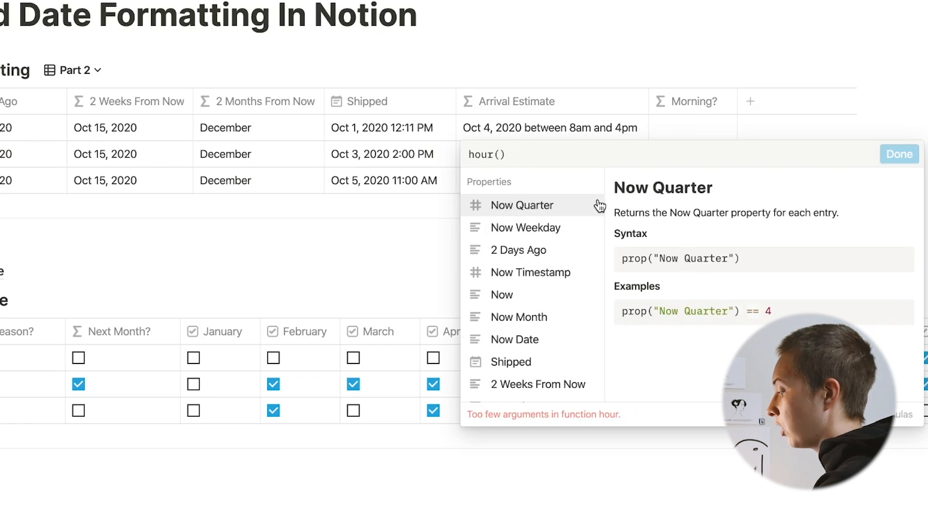
Step: Insert the Shipped property as the argument of hour() in the Morning? formula and accept it
type("shipp")
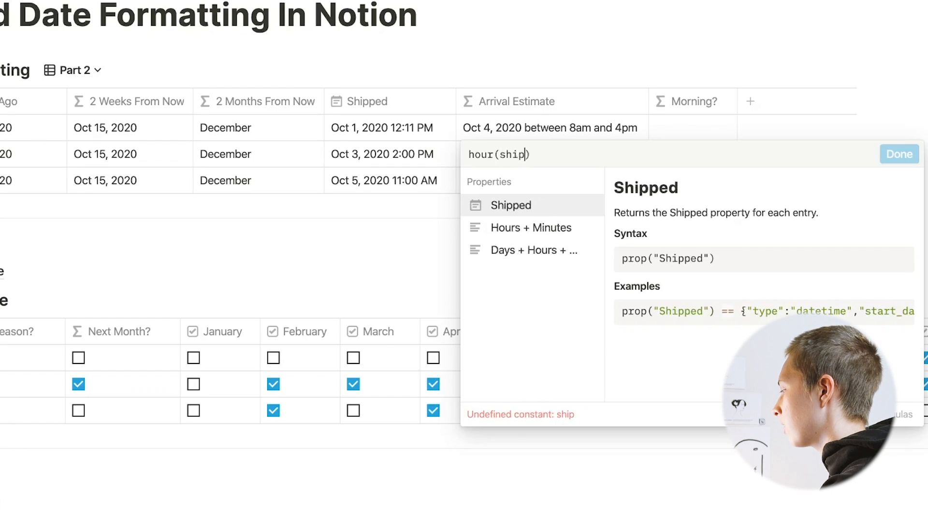
type("ed")
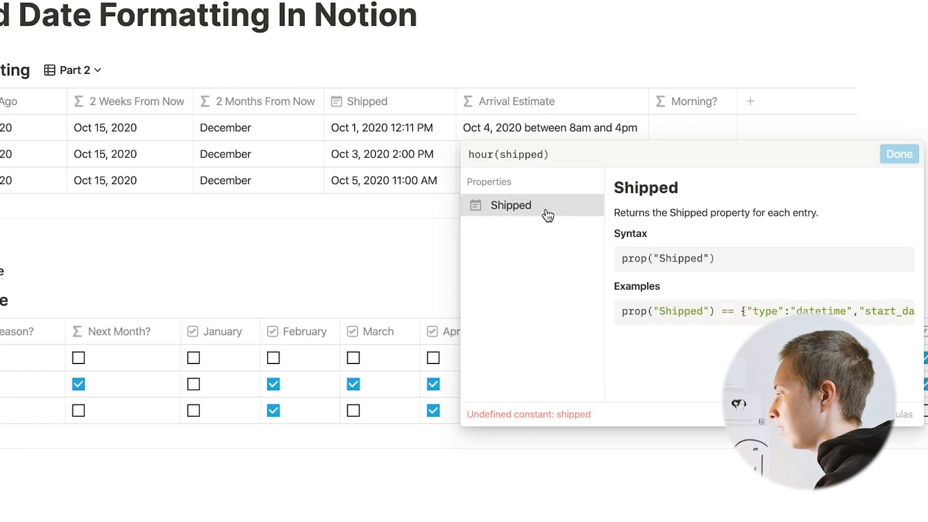
left_click(547, 214)
left_click(897, 153)
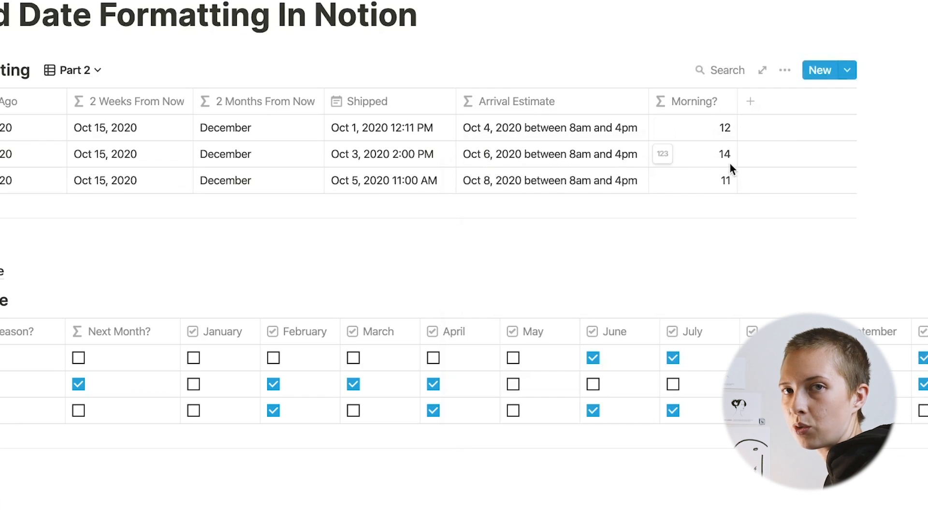
Step: Turn the Morning? formula into the condition (hour(prop("Shipped")) <= 11) followed by the ? operator
left_click(704, 131)
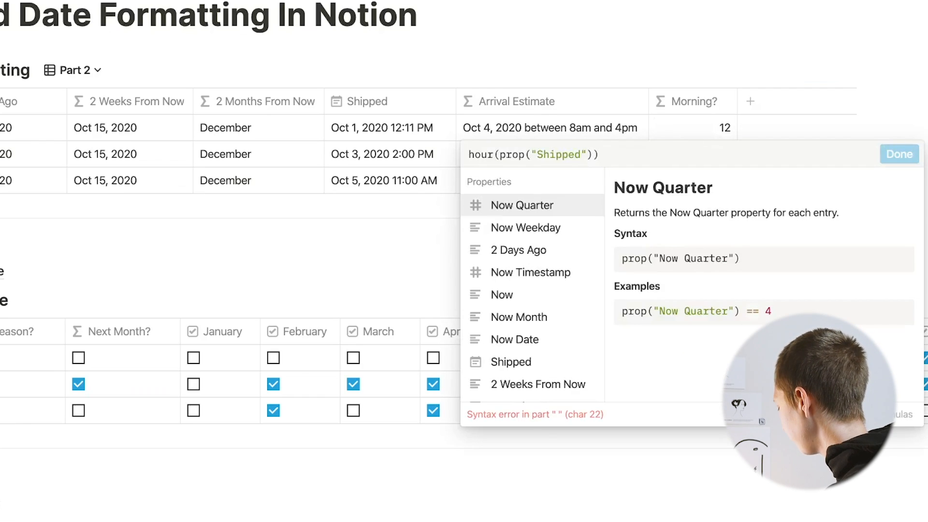
type("<= 11) ?")
key("super+Left")
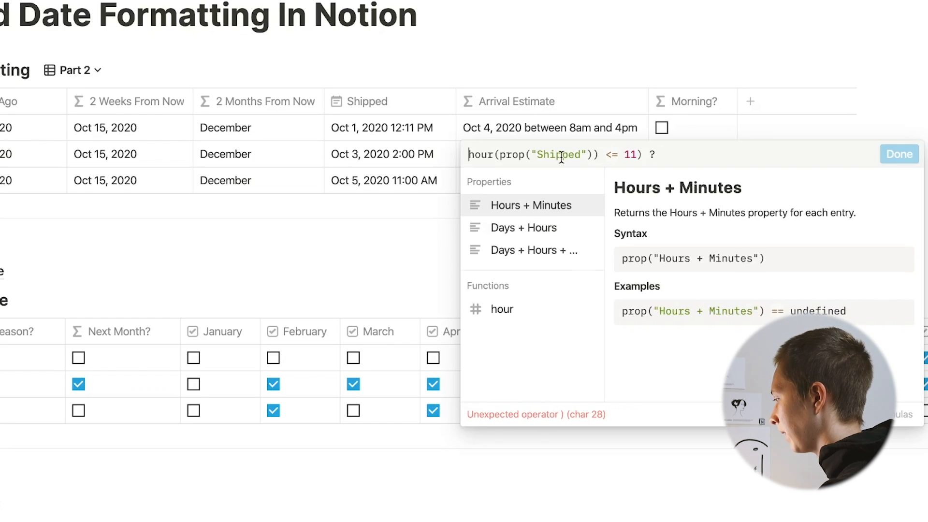
type("(")
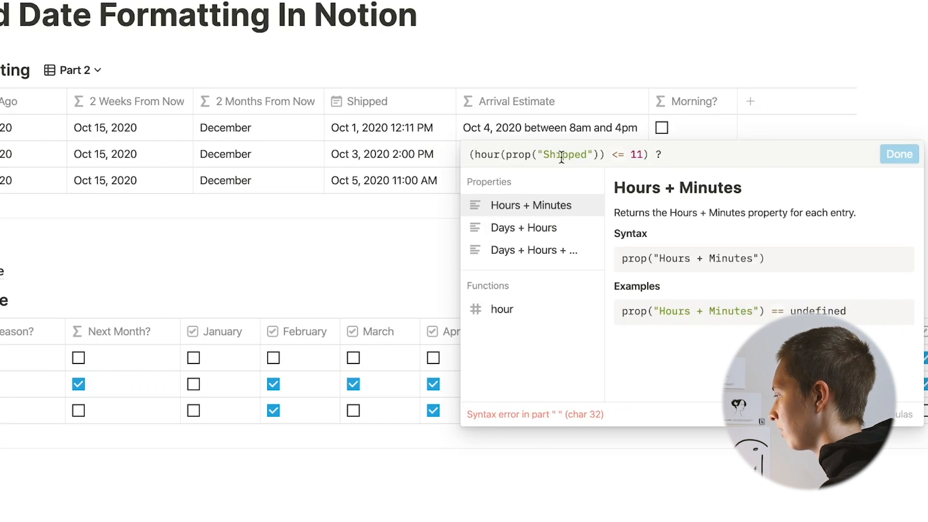
left_click_drag(476, 157, 468, 157)
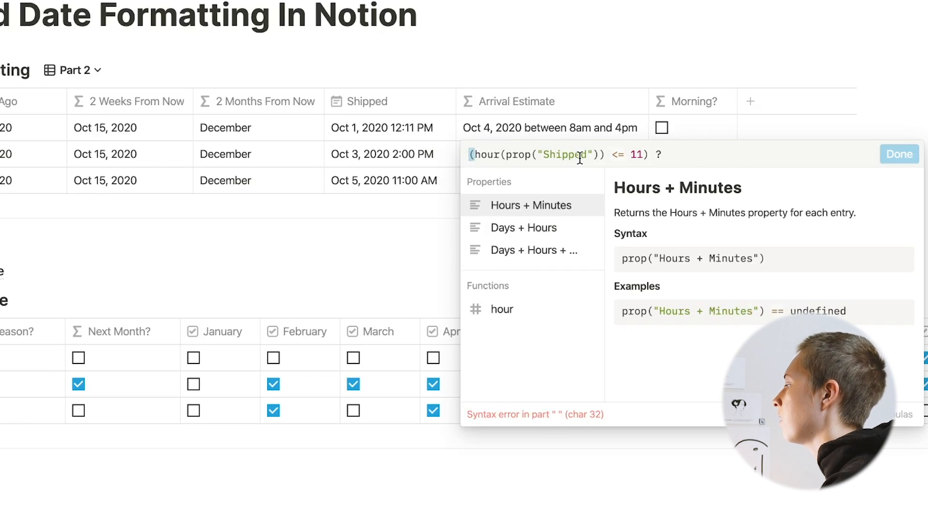
left_click(673, 155)
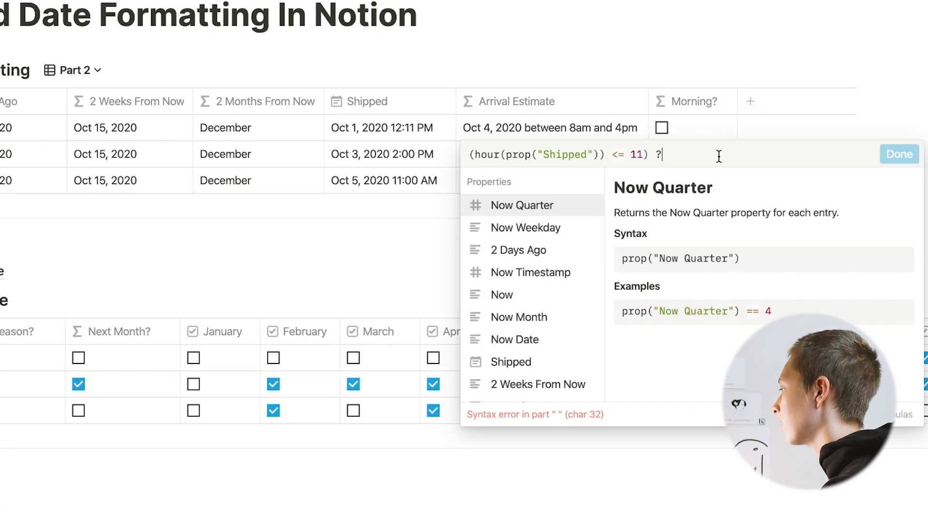
Step: Add a quoted string of four check mark symbols, "✔✔✔✔", as the true result of the Morning? condition
type("\"")
key("ctrl+super+space")
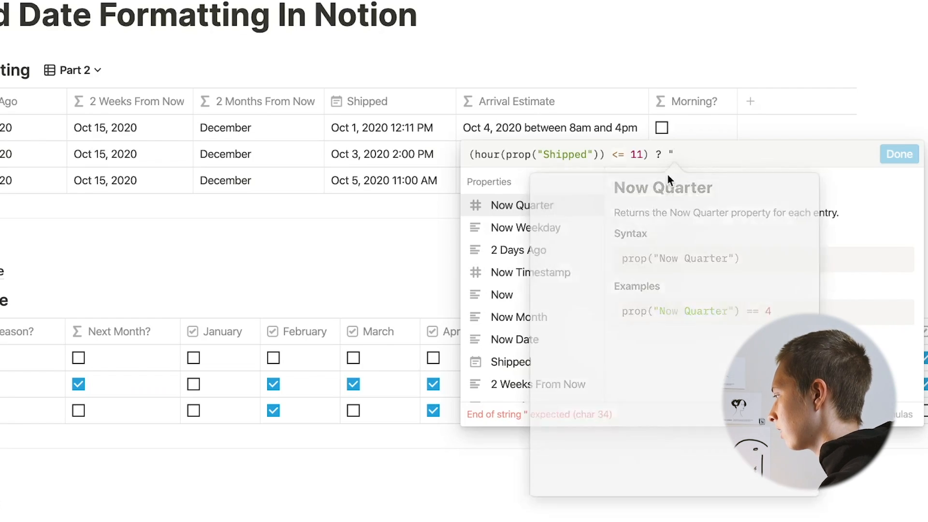
left_click(665, 233)
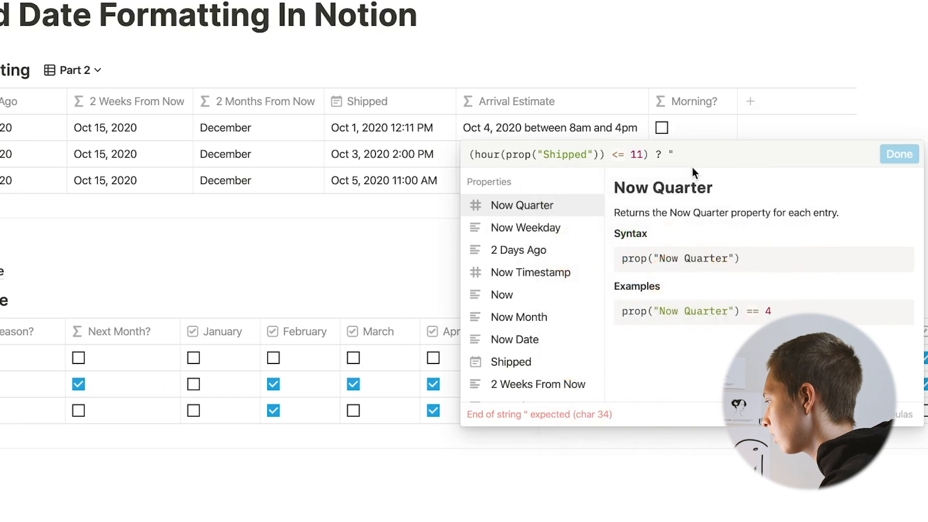
left_click_drag(679, 155, 673, 155)
key("super+c")
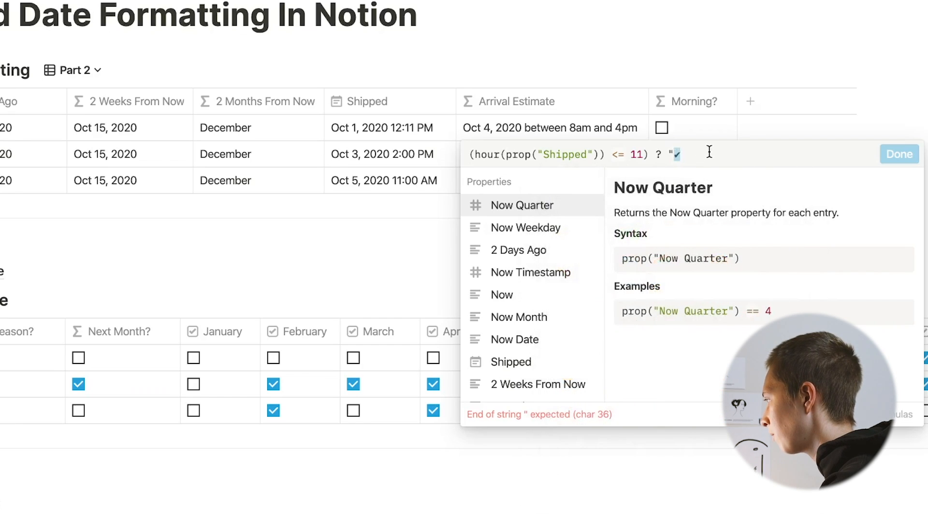
key("super+v")
key("super+v")
key("super+v")
key("super+v")
type("\"")
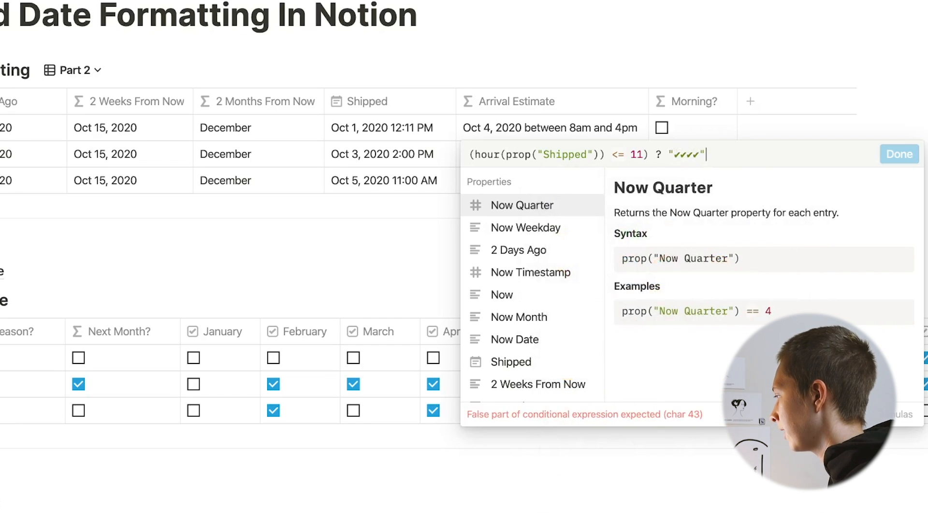
Step: Complete the Morning? formula with an empty string, "", as its false result and accept it
type(": ")
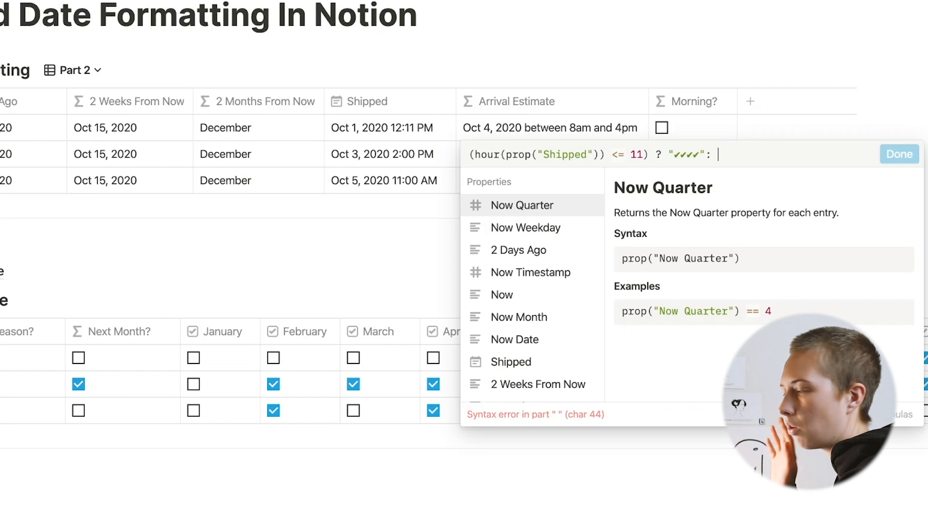
type("\"\"")
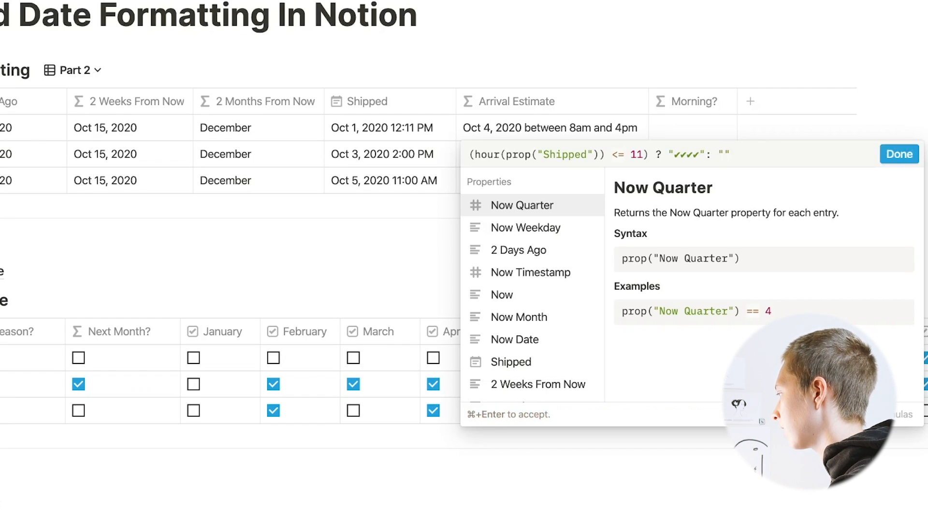
left_click(895, 157)
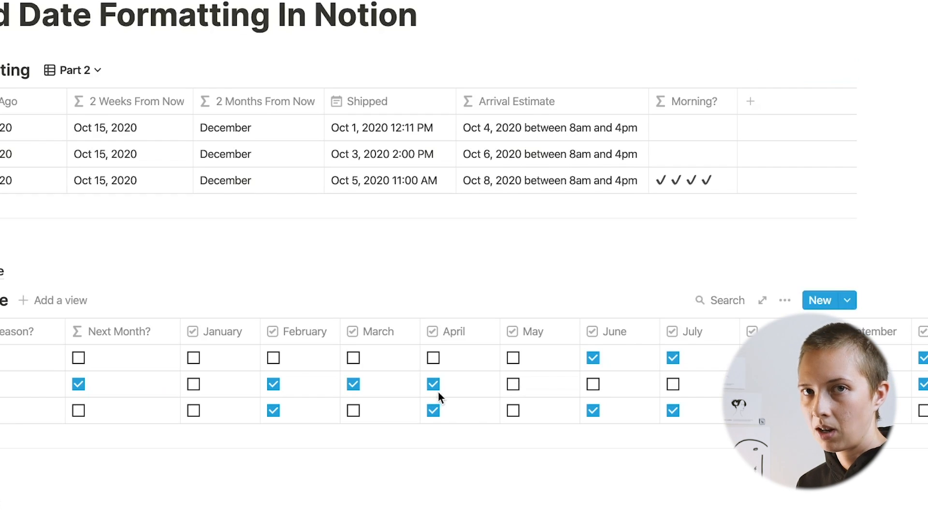
left_click(71, 74)
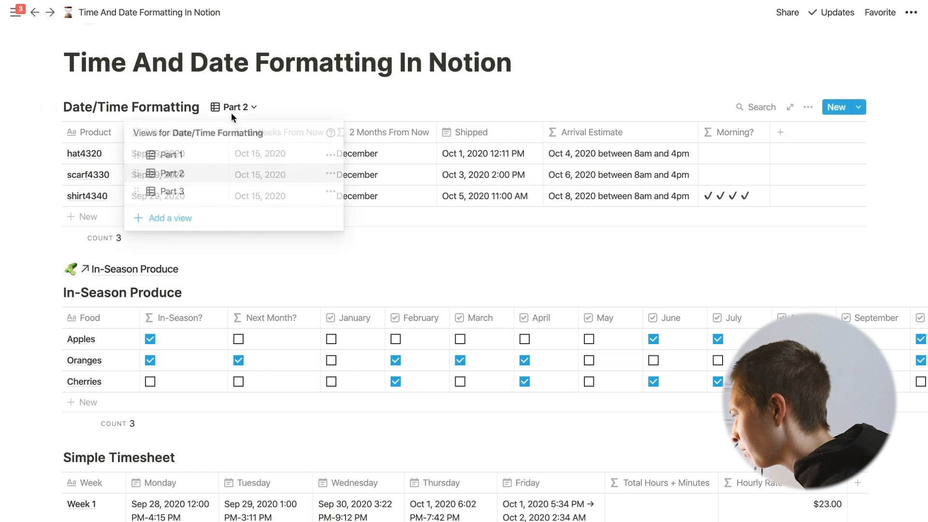
left_click(188, 192)
left_click(175, 155)
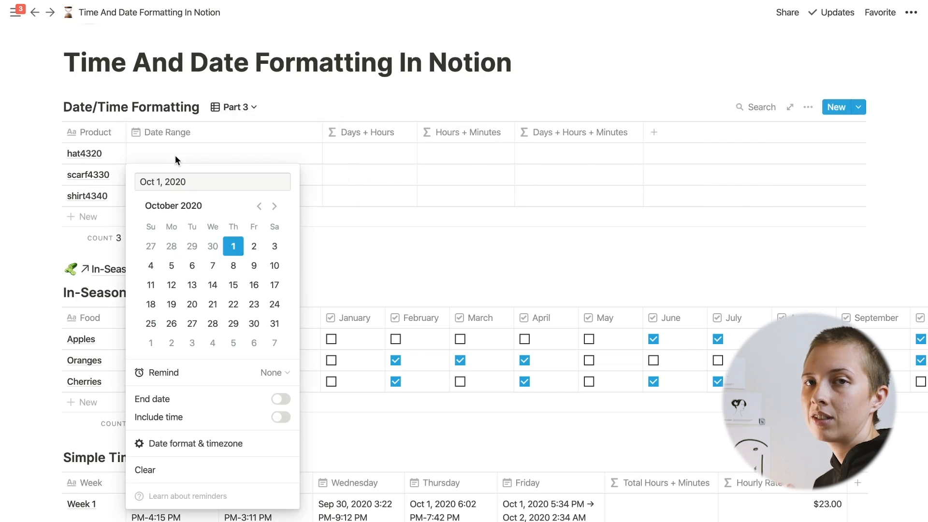
left_click(281, 400)
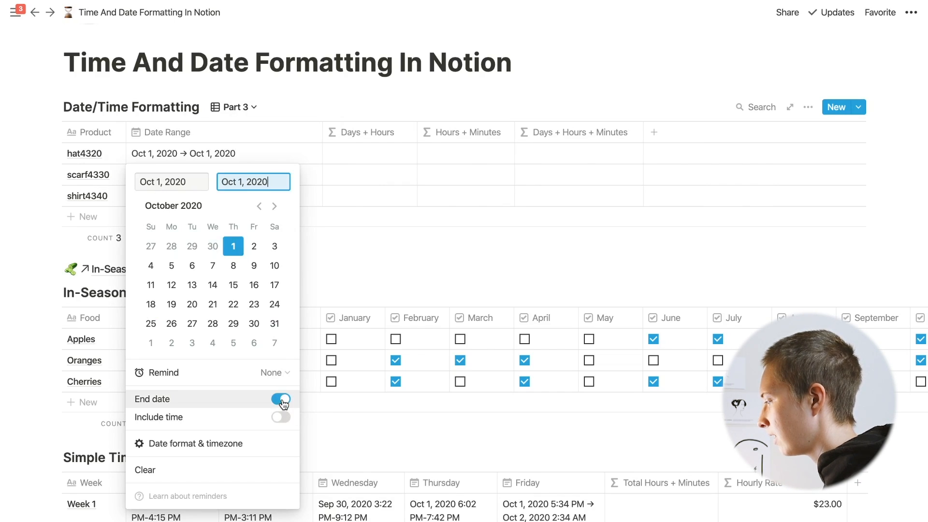
left_click(284, 417)
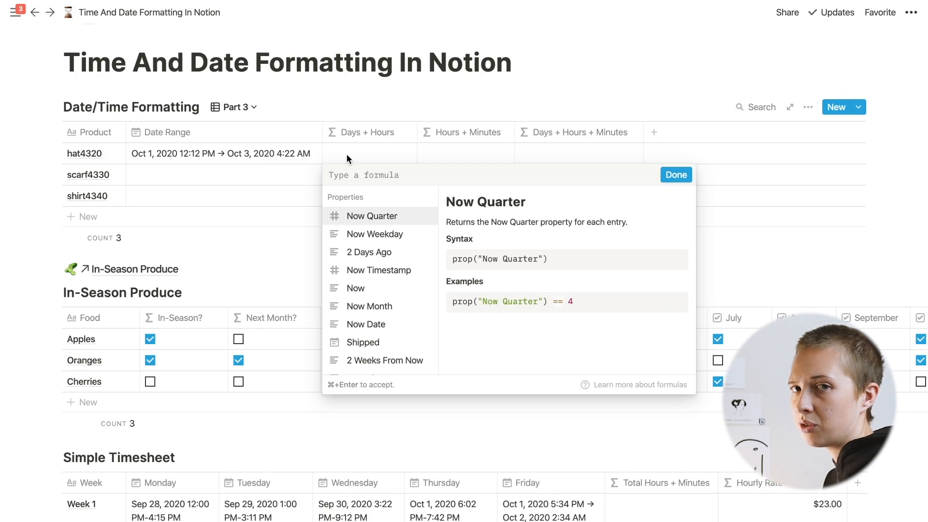
Step: Start the Days + Hours formula as dateBetween(__,__,"days") with placeholders for the two dates
type("dateBetween(")
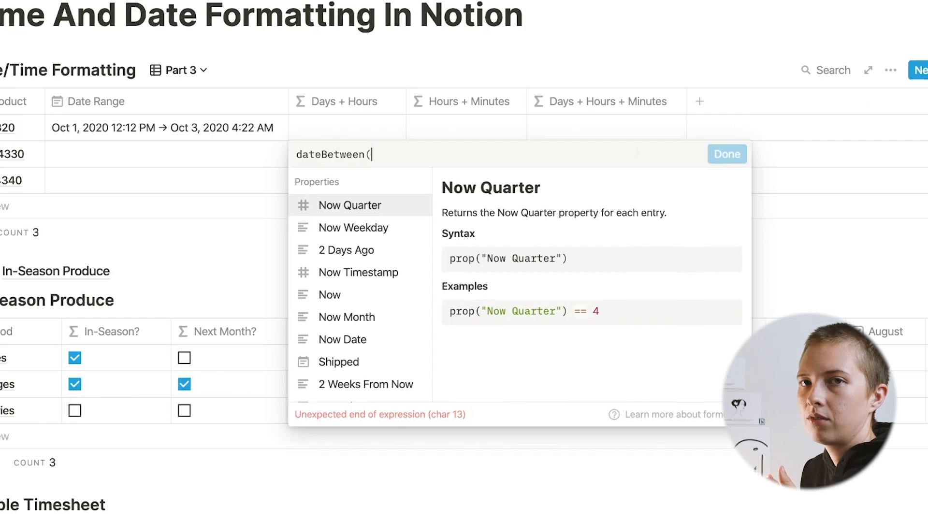
type("__,")
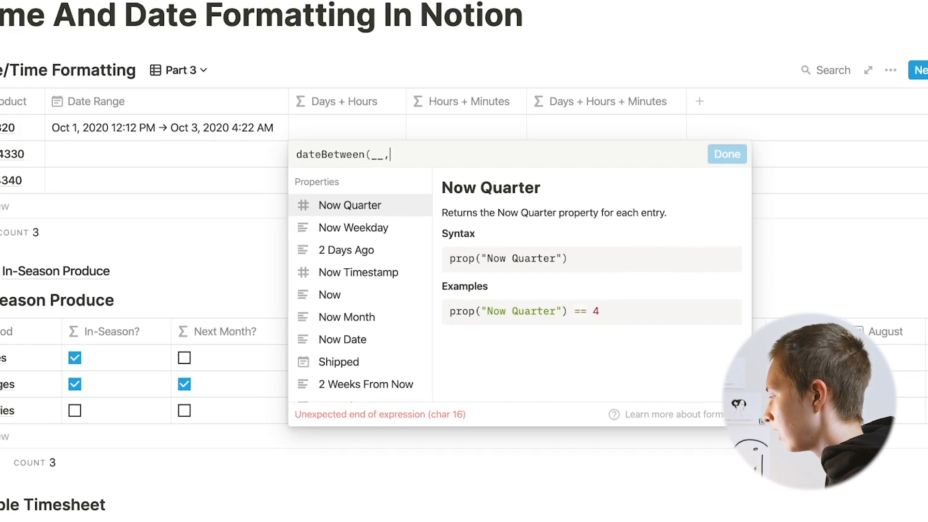
type("__")
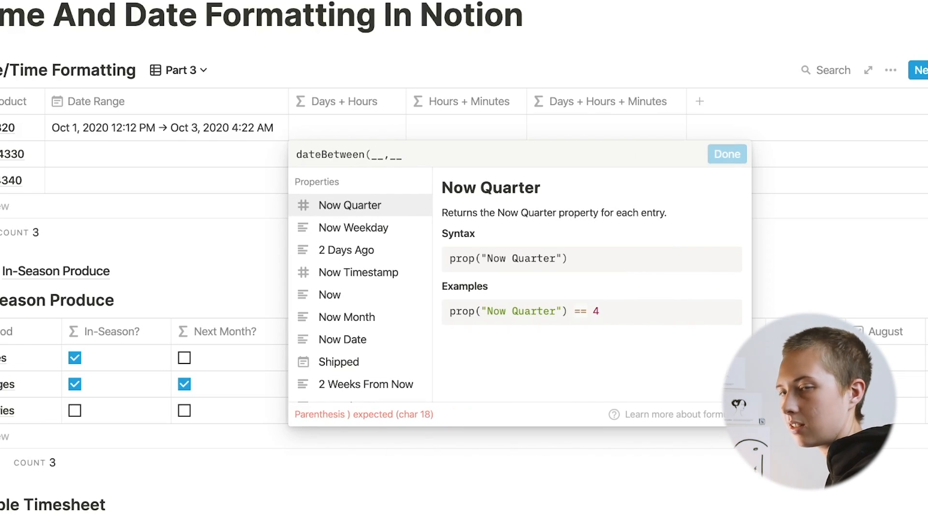
type(",\"days\"")
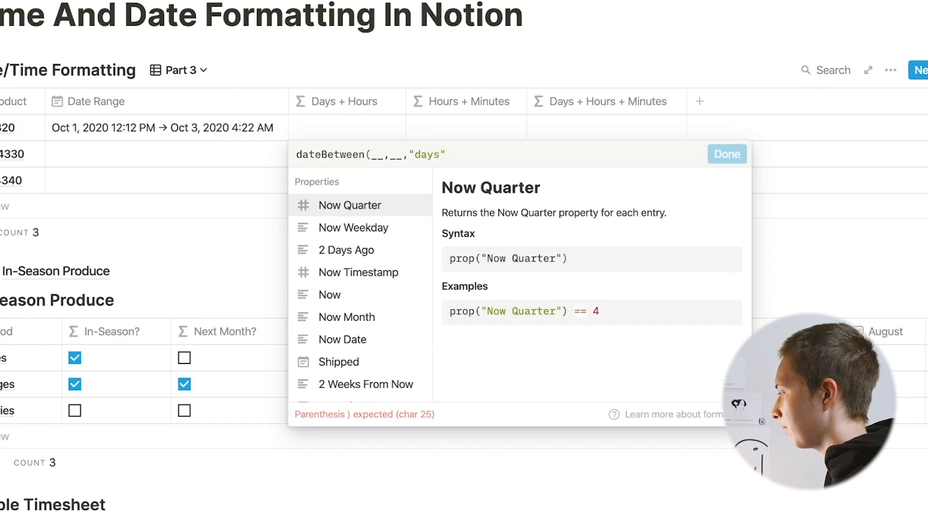
type(")")
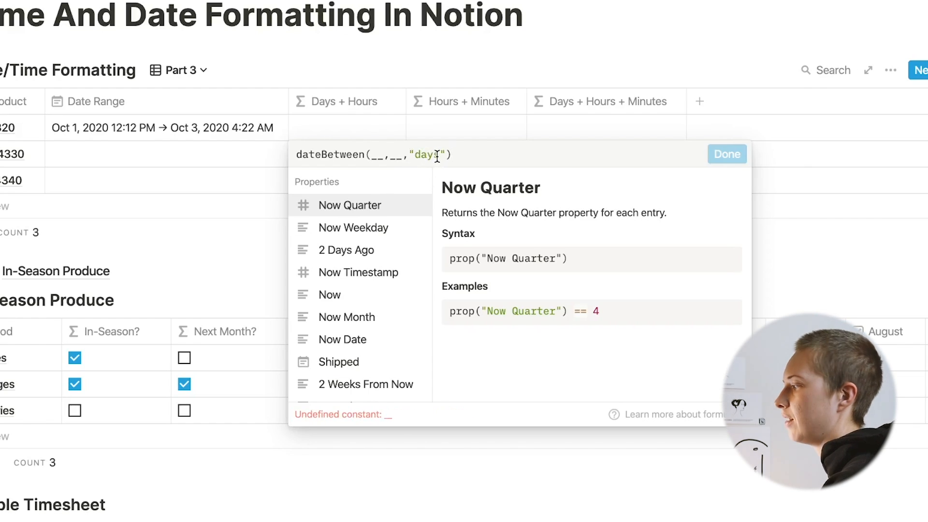
Step: Replace the first placeholder in the Days + Hours formula with end(prop("Date Range"))
left_click(383, 155)
key("BackSpace")
key("BackSpace")
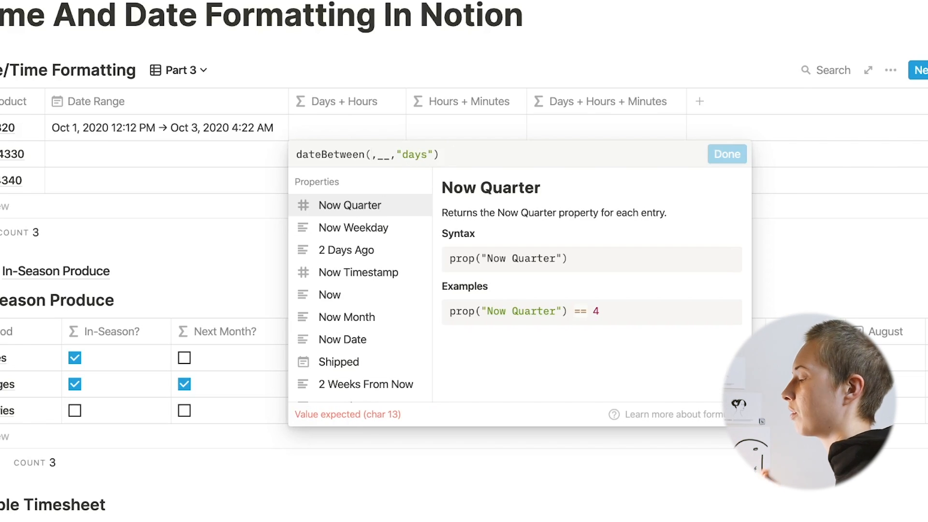
type("end(p")
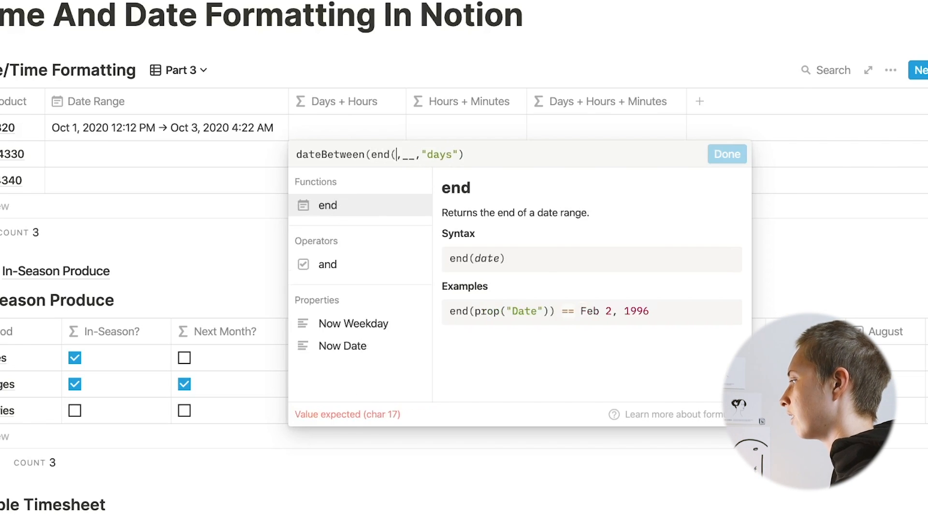
type("rop")
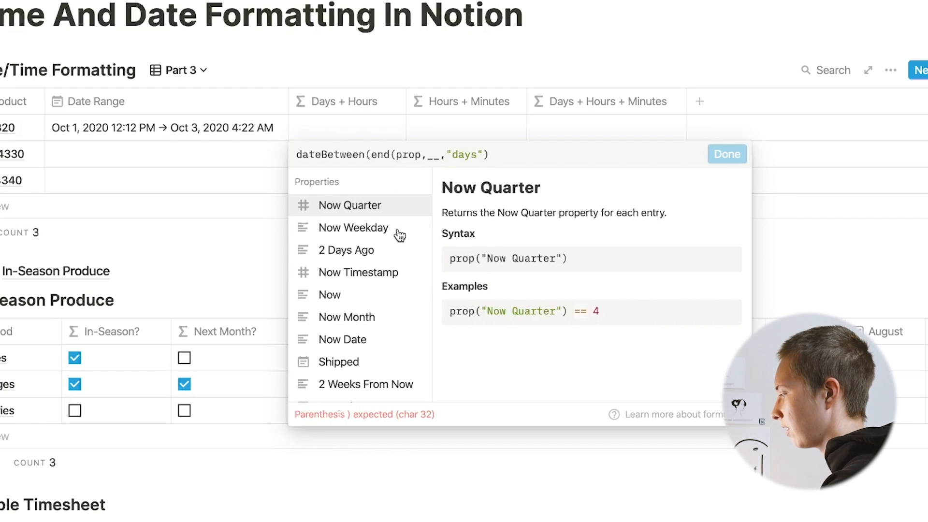
scroll(376, 311, "down", 2)
scroll(375, 311, "down", 4)
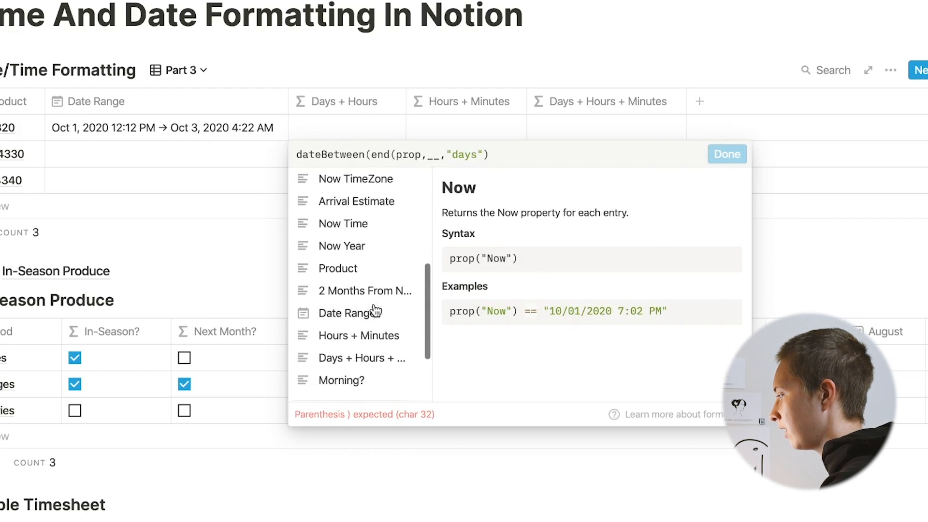
left_click(376, 314)
type(")")
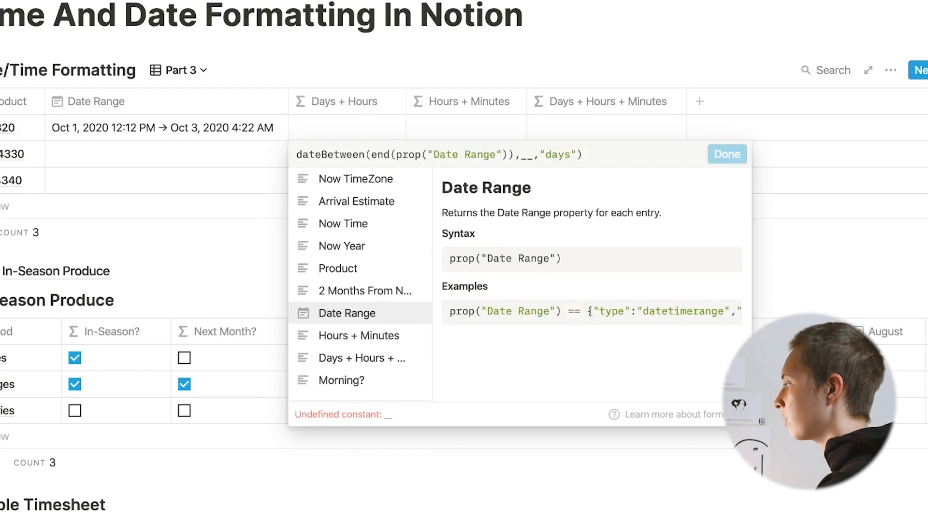
Step: Replace the remaining placeholder in the Days + Hours formula with start(prop("Date Range")) and accept the formula
left_click(389, 155)
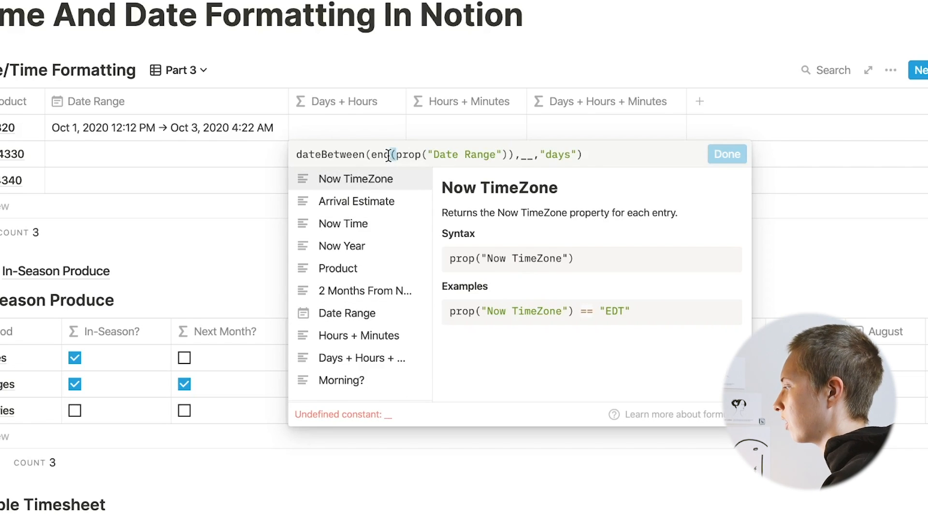
left_click(533, 155)
key("BackSpace")
key("BackSpace")
type("start(")
type("prop(\"Date Range\"))")
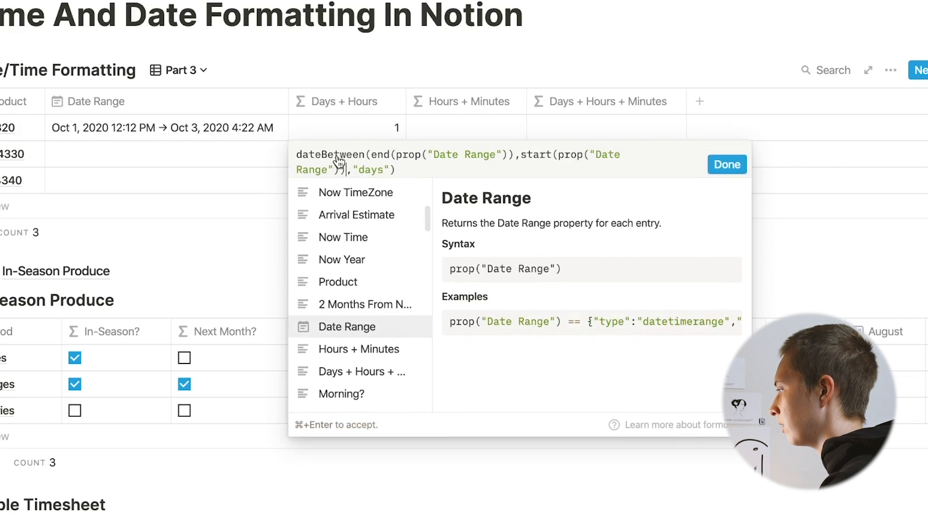
key("super+Return")
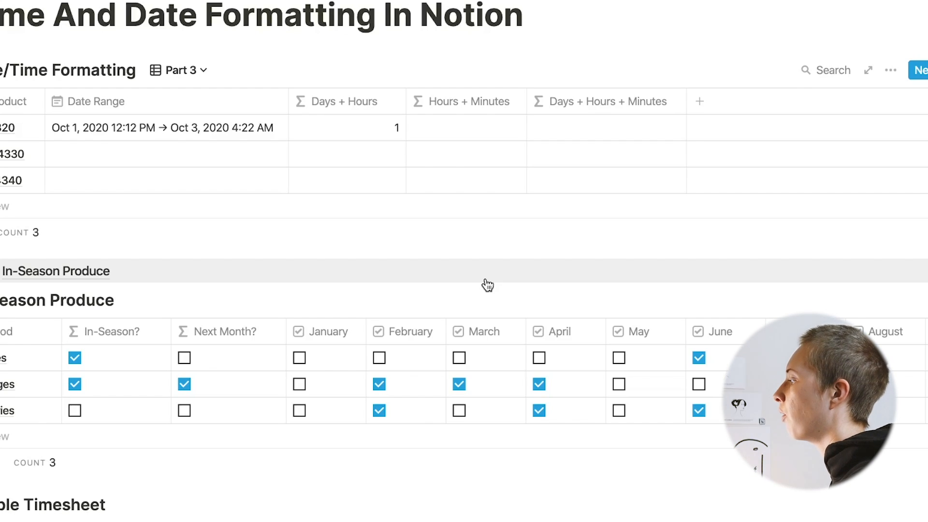
Step: Reopen the Days + Hours formula and wrap the whole dateBetween expression in format()
left_click(391, 127)
left_click(296, 155)
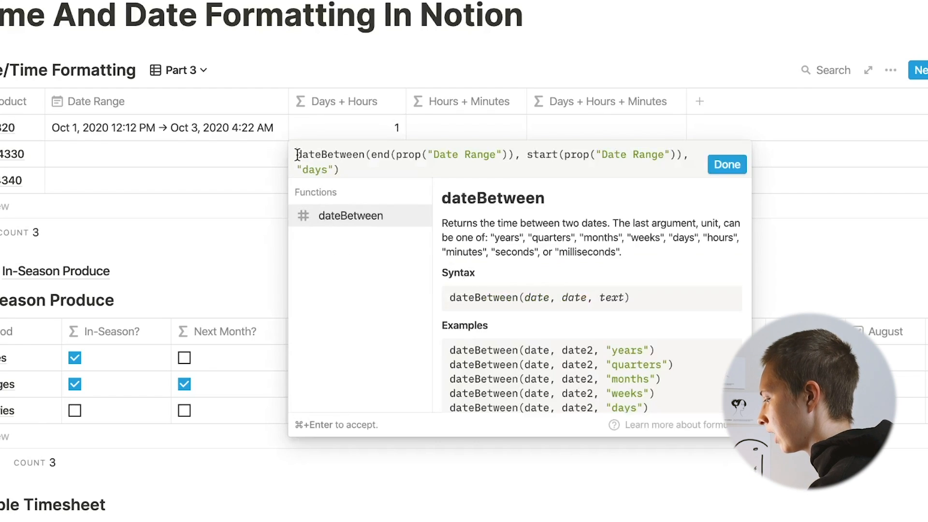
type("format(")
left_click(448, 165)
type(")")
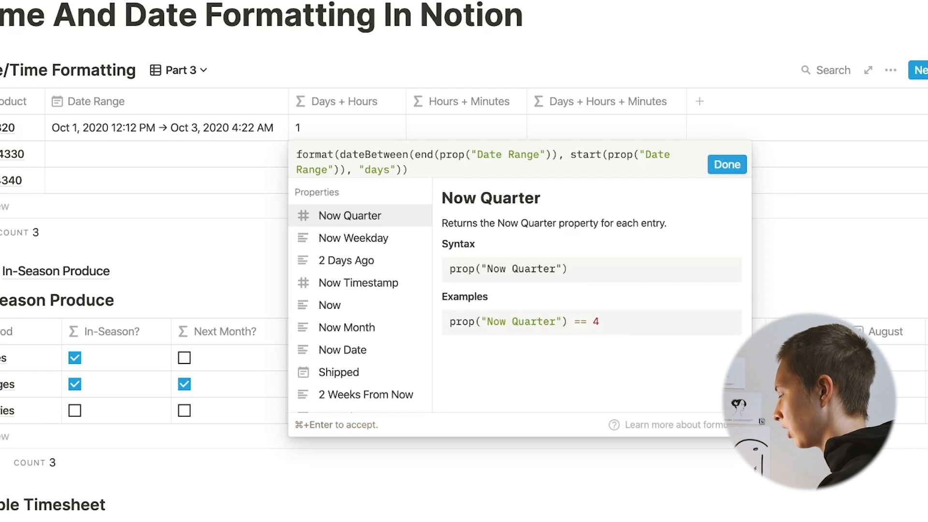
Step: Append a second format(dateBetween()) of the Date Range's end and start to the Days + Hours formula with +, using "hours" as its unit
type(" + ")
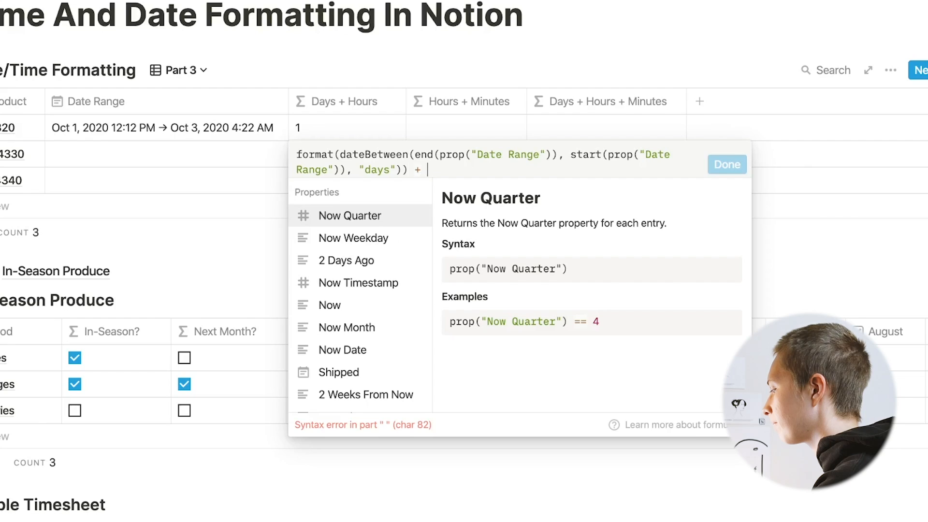
type("format(")
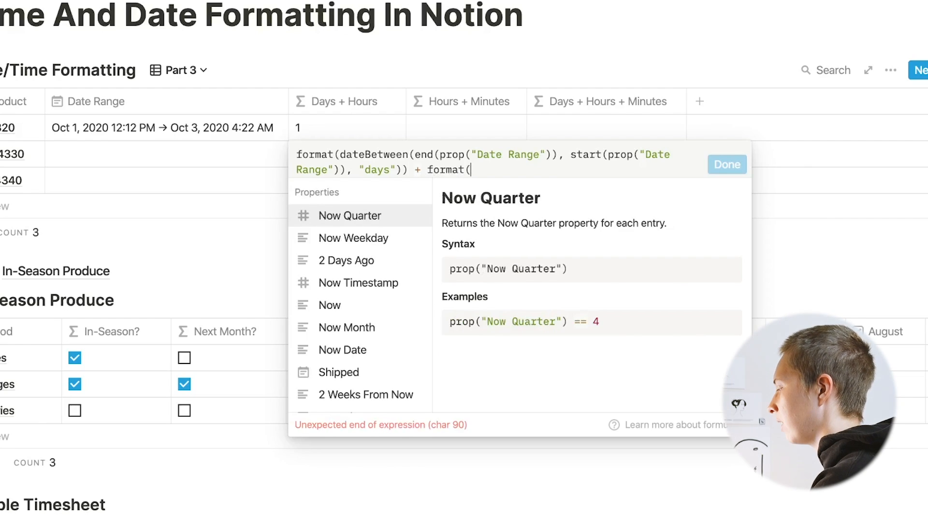
type("dateBetween(")
left_click_drag(415, 155, 407, 173)
key("super+c")
key("super+v")
type(")")
left_click_drag(496, 186, 472, 188)
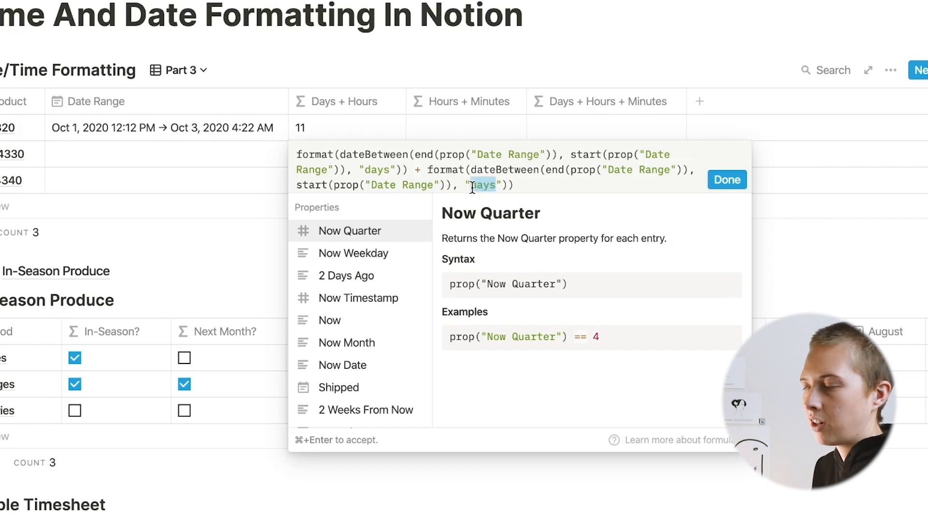
type("hours")
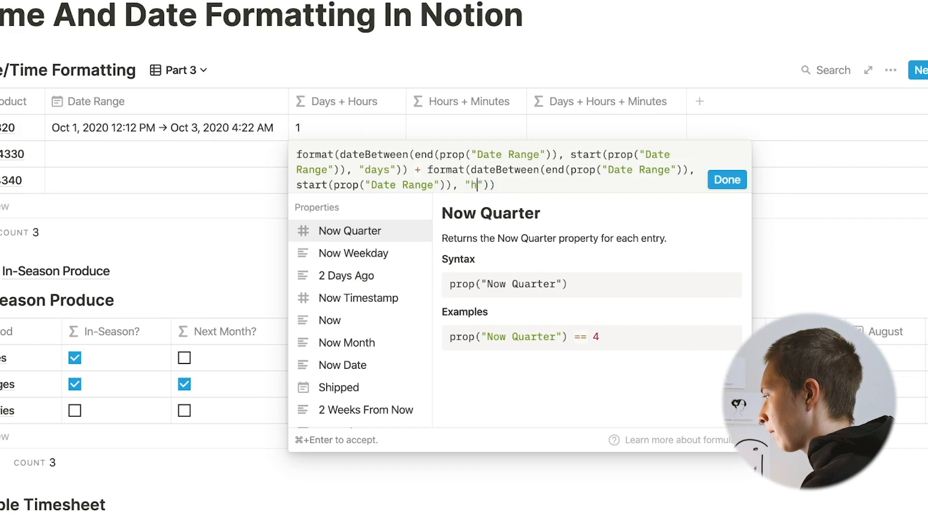
Step: Insert a quoted space, " " +, between the days and hours parts of the Days + Hours formula
left_click(427, 171)
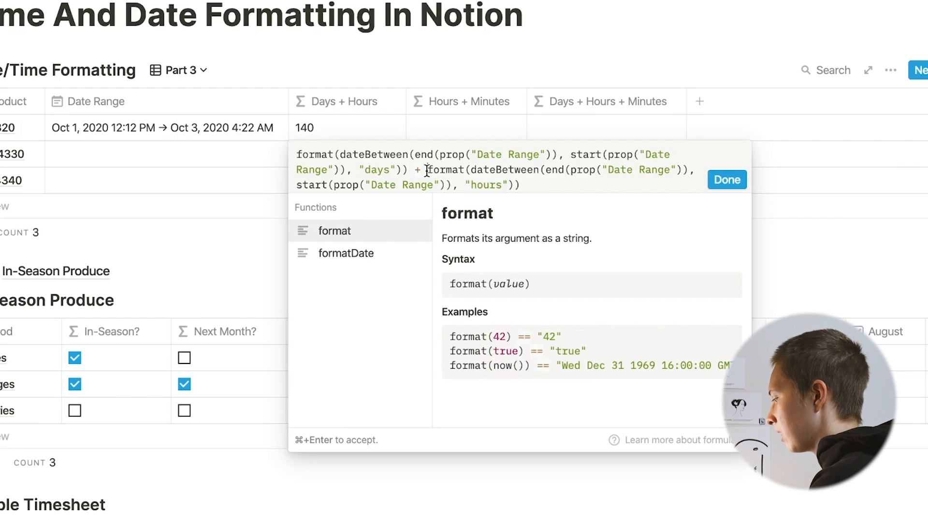
type("\" \" +")
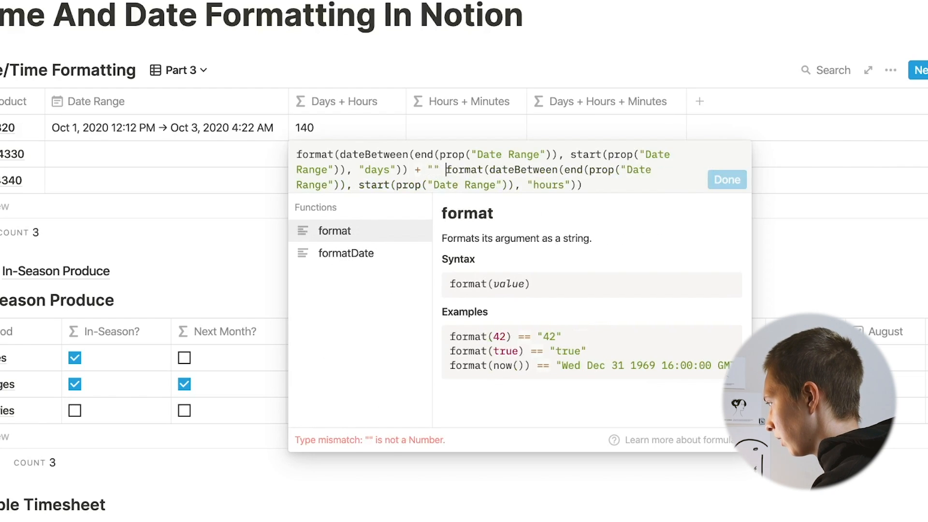
left_click(434, 170)
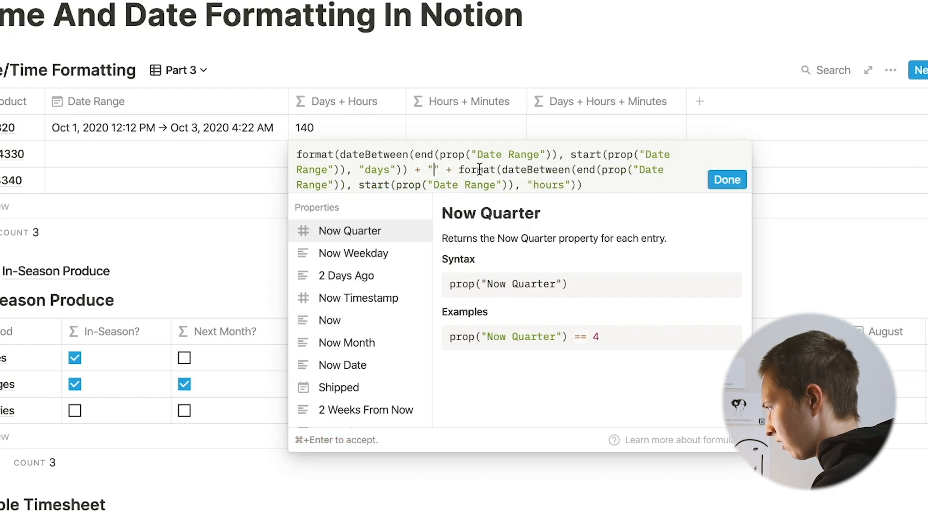
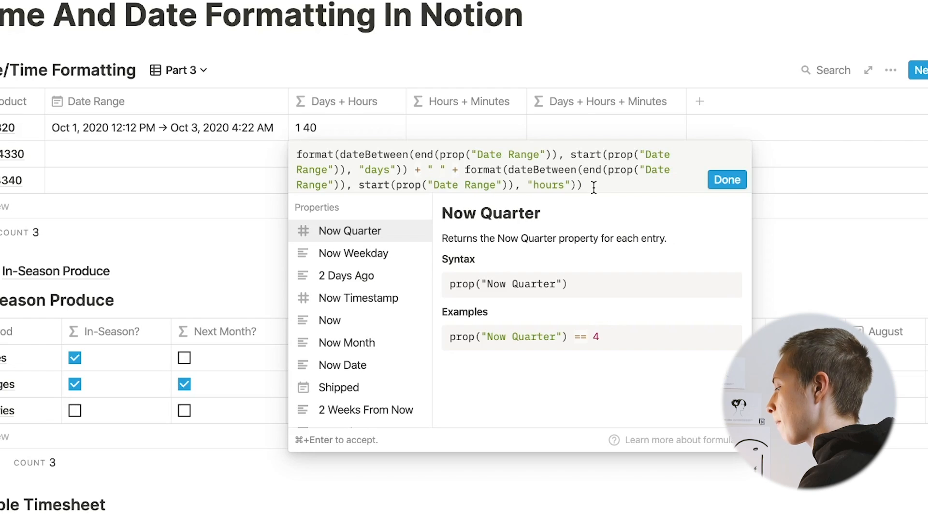
Step: Add % 24 after the "hours" dateBetween inside its format() in the Days + Hours formula and accept it
key("Left")
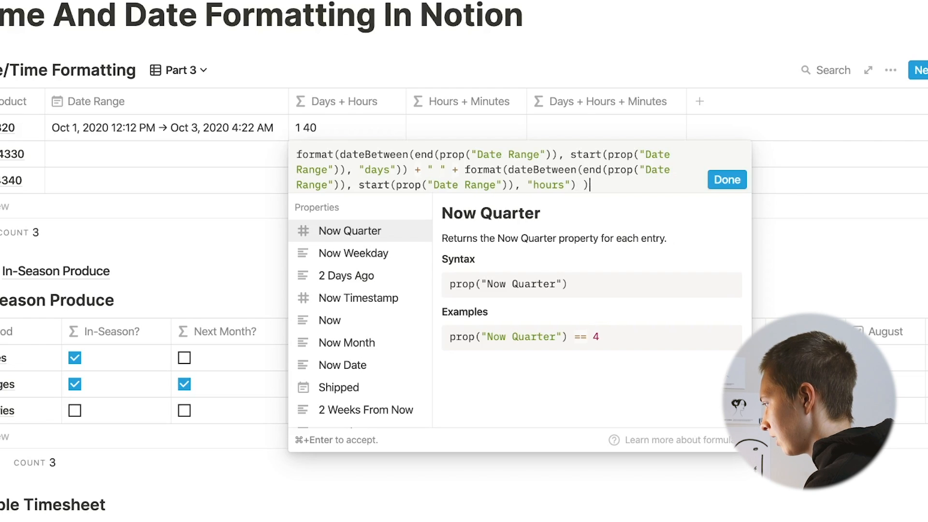
left_click_drag(591, 186, 585, 187)
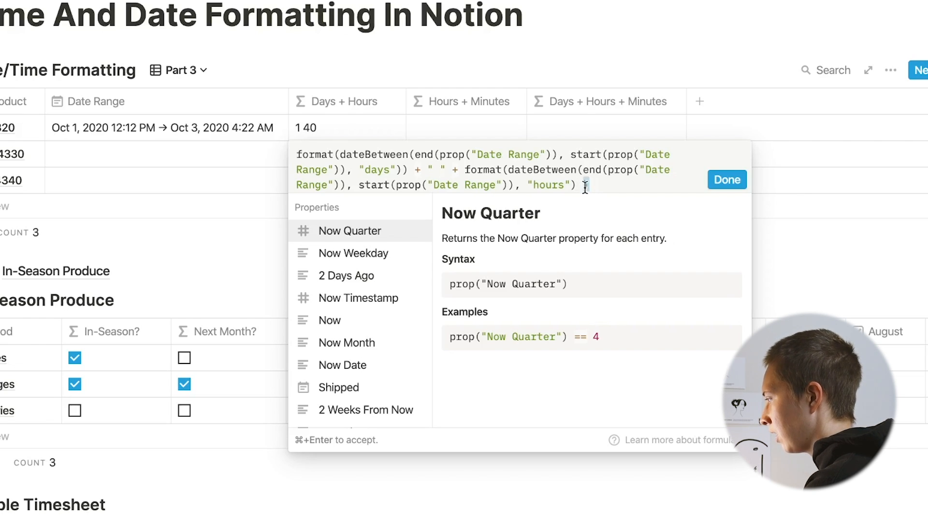
left_click_drag(340, 154, 296, 155)
left_click(640, 191)
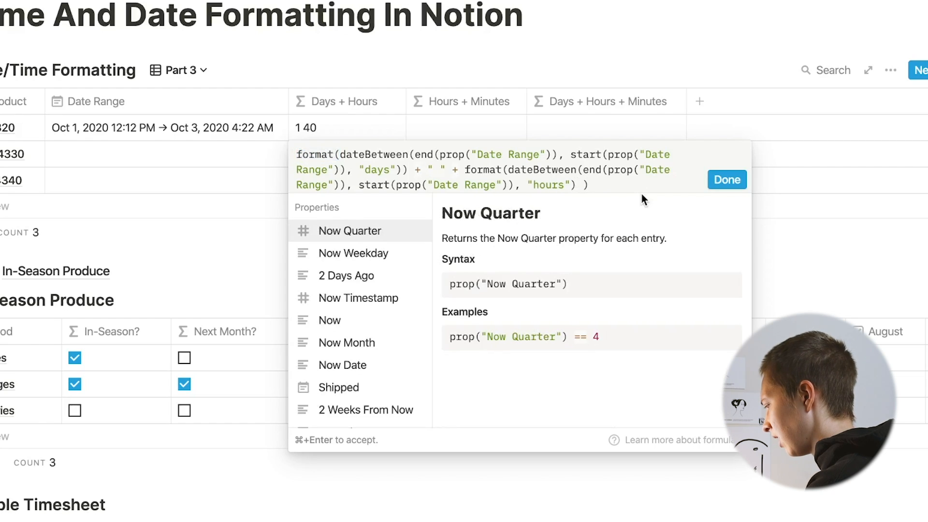
key("BackSpace")
type("% ")
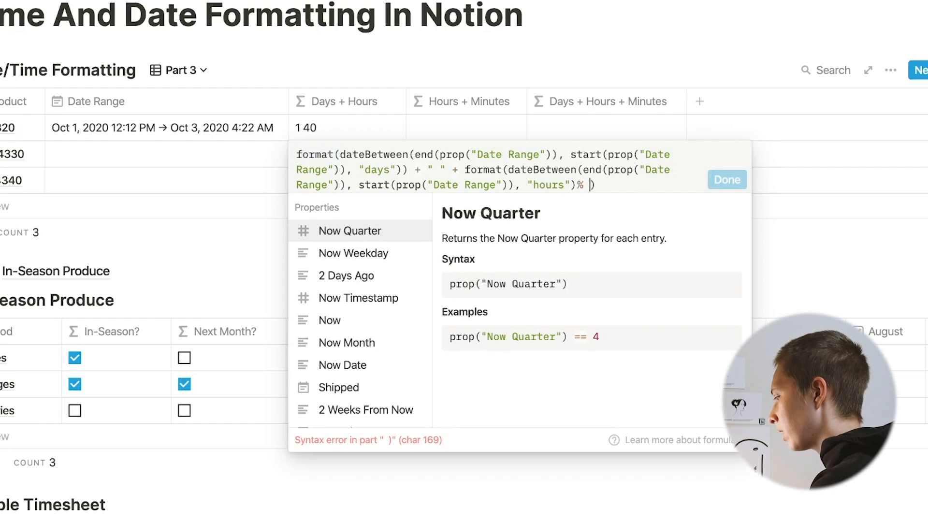
type("24")
left_click(733, 181)
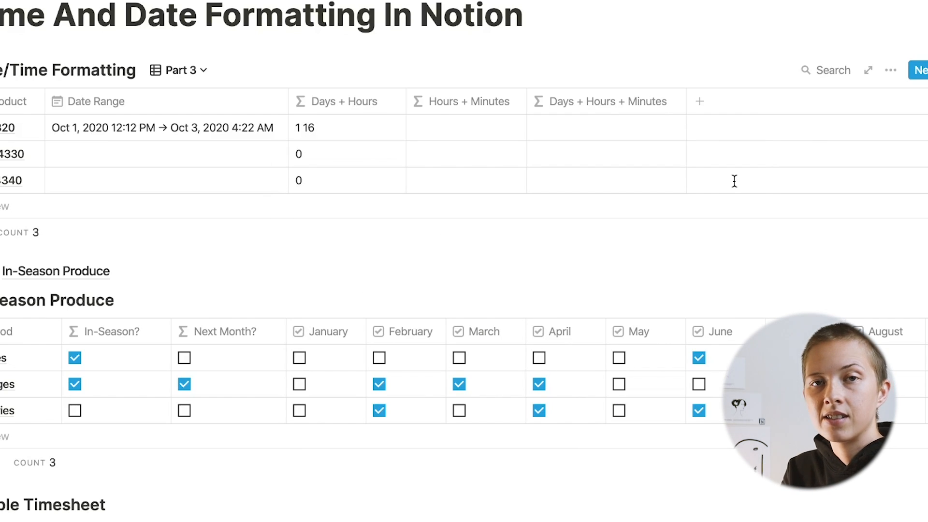
Step: Label the units in the Days + Hours formula by making the separator "dy " and appending + "hr " at the end
left_click(348, 128)
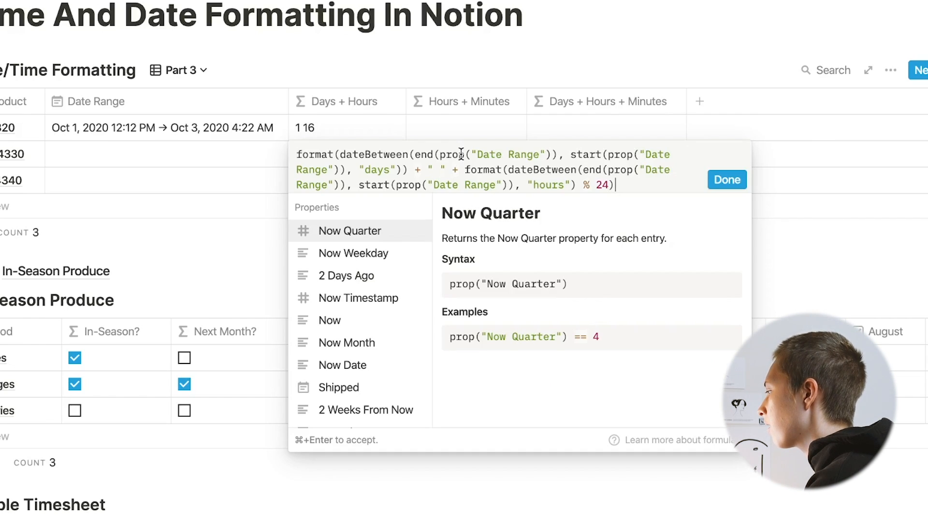
left_click(434, 170)
type("dy")
left_click(616, 185)
type("+ \"hr")
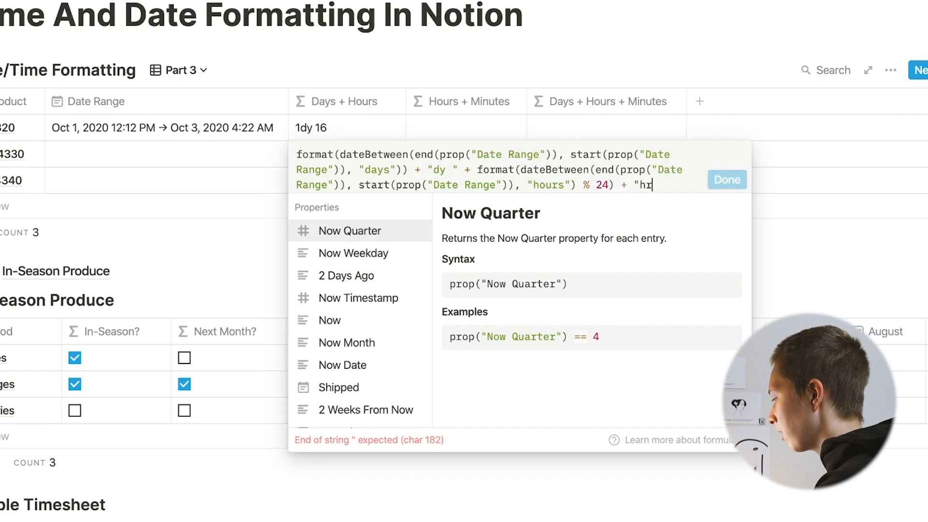
type(" \"")
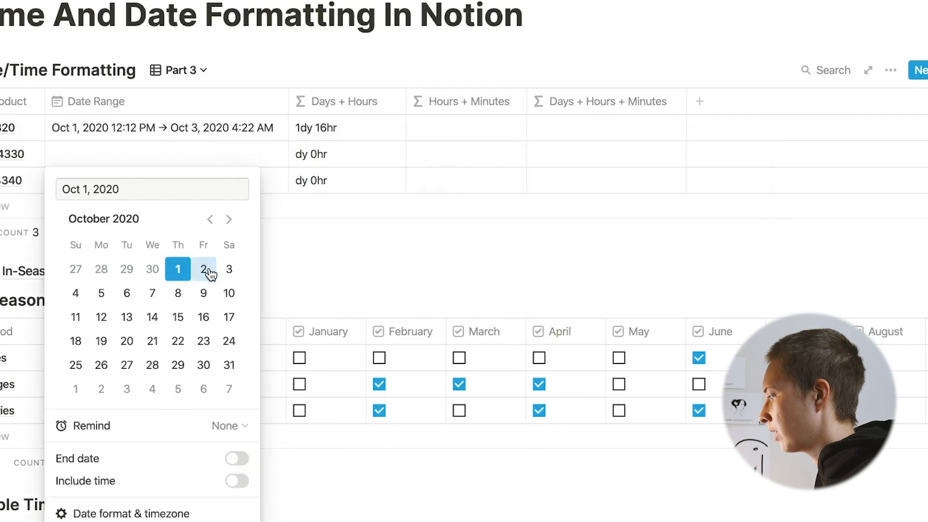
Step: Set the scarf4330 row's Date Range to Oct 2, 2020, with end date and time included, from 12:00 PM to 6:00 PM
left_click(203, 270)
left_click(237, 459)
left_click(237, 481)
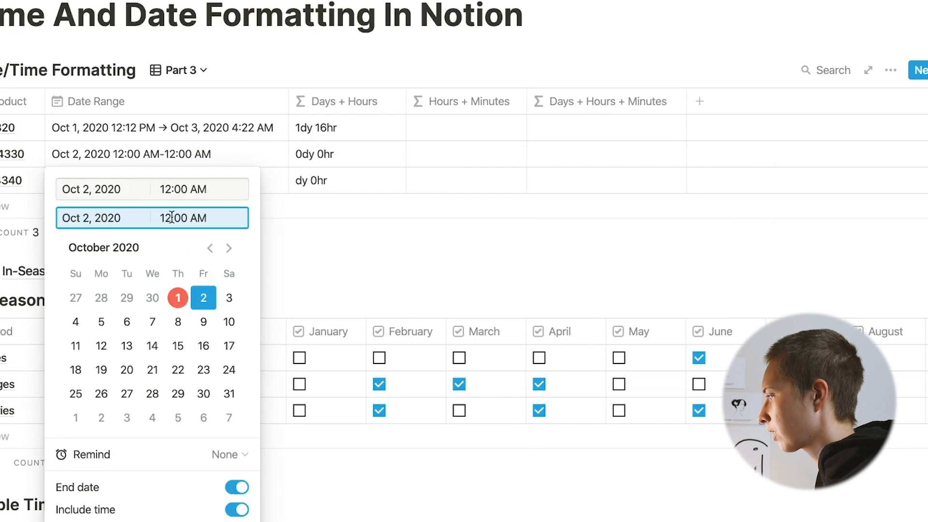
left_click(169, 193)
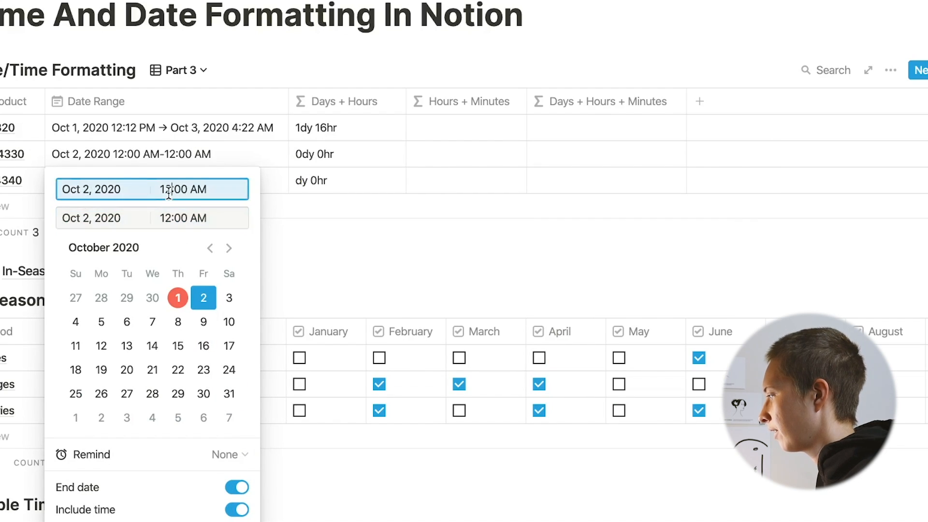
left_click(199, 189)
key("BackSpace")
type("P")
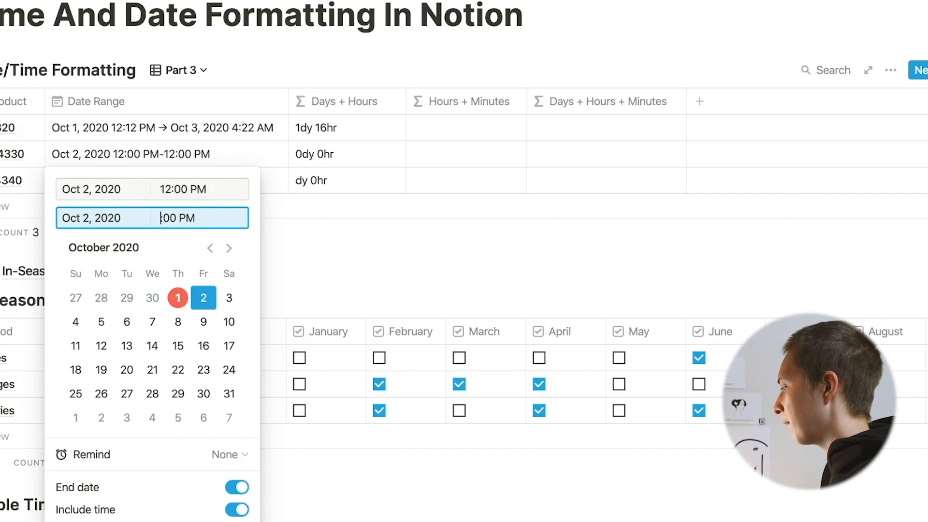
key("Return")
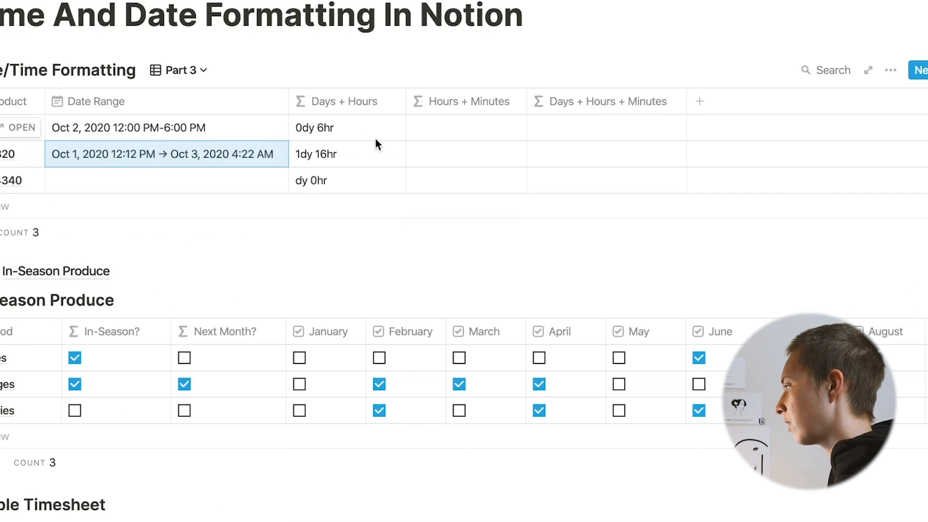
left_click(303, 21)
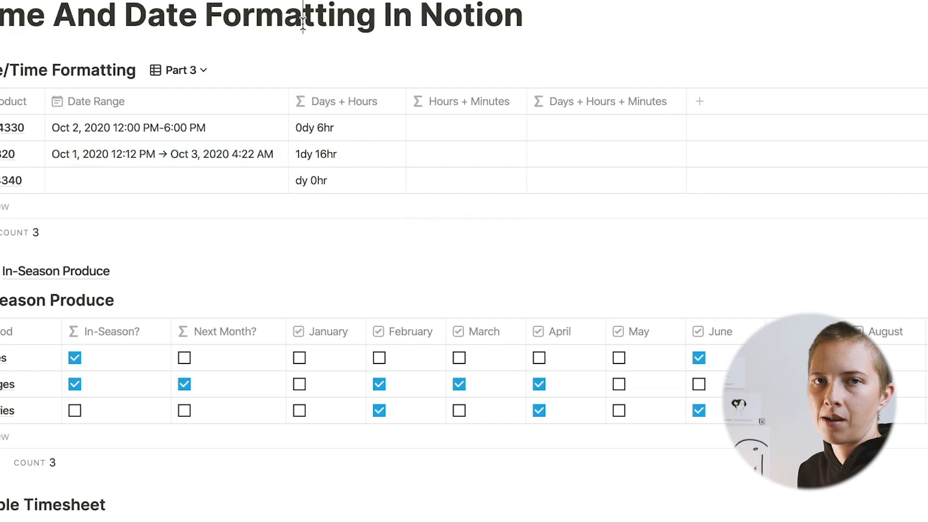
Step: Copy the whole Days + Hours formula into the empty Hours + Minutes formula
left_click(465, 127)
key("Escape")
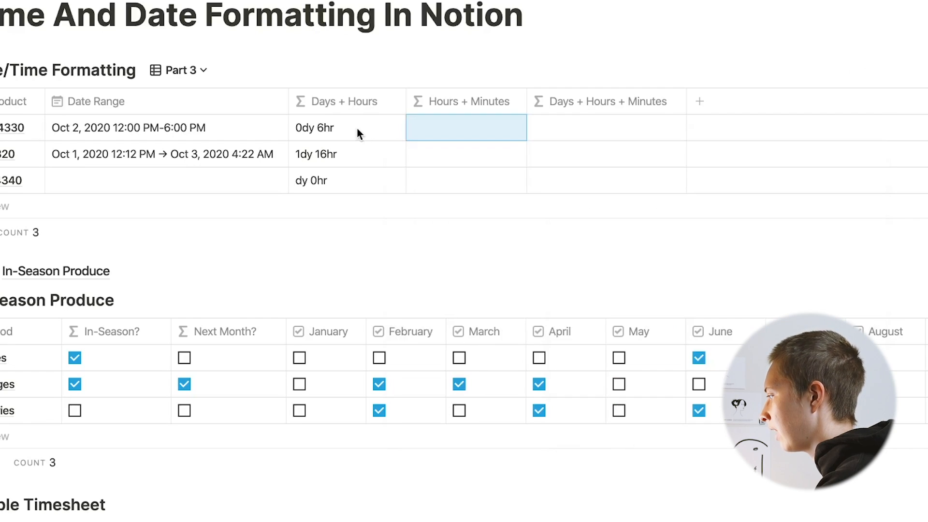
left_click(356, 126)
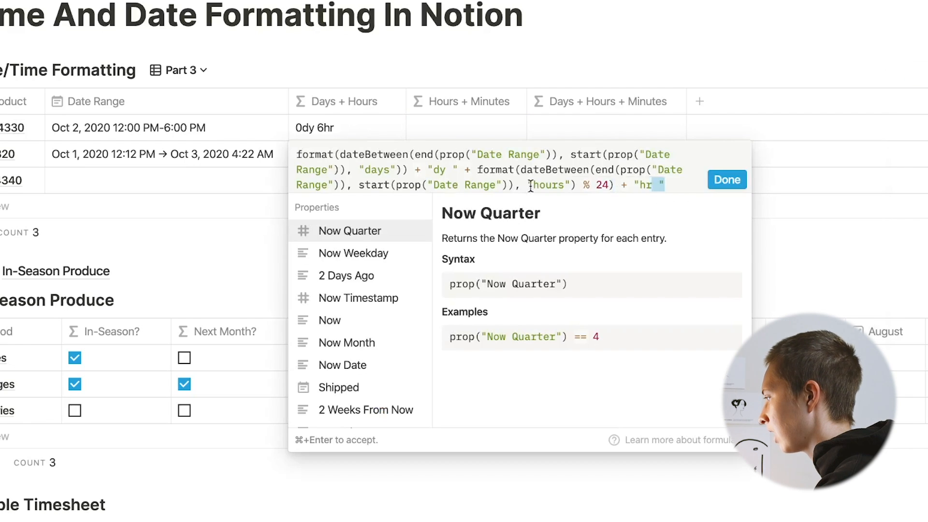
left_click_drag(531, 186, 300, 153)
key("super+c")
key("Escape")
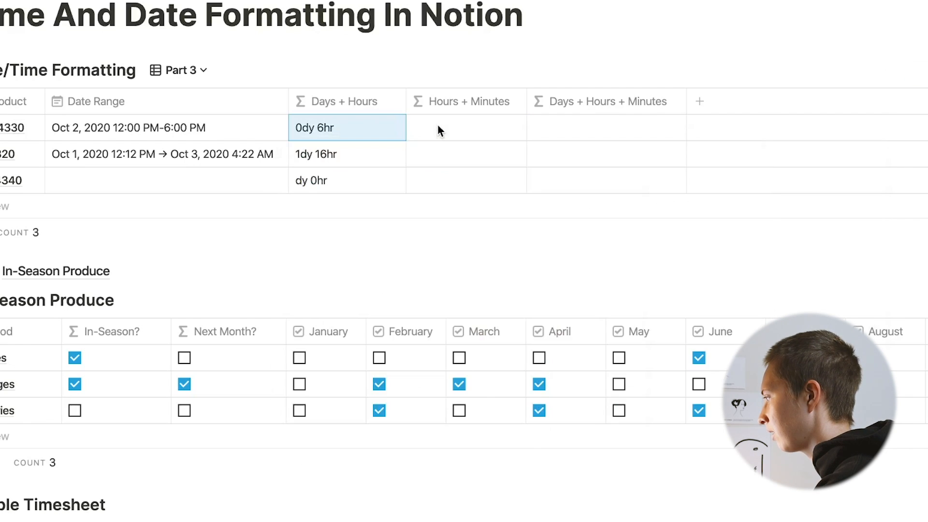
left_click(445, 127)
key("super+v")
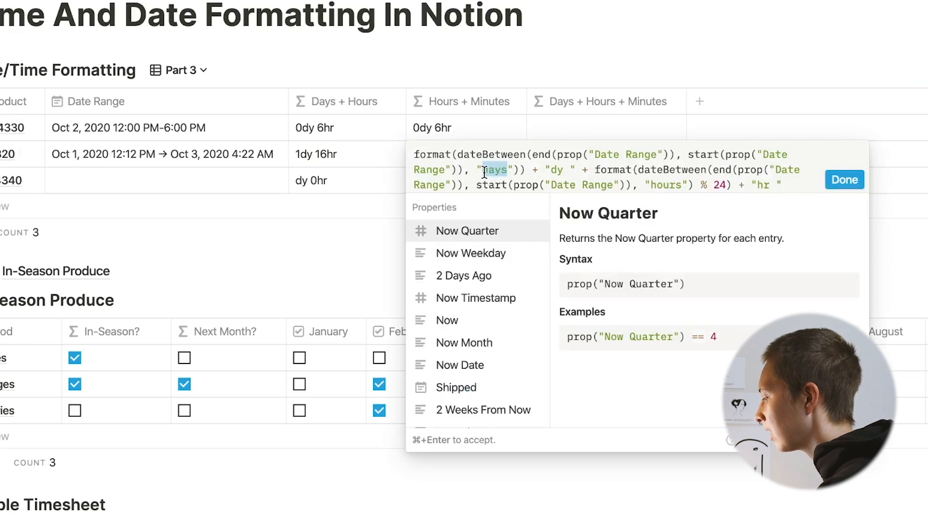
Step: Adapt the Hours + Minutes formula to use "hours" with "hr " and "minutes" % 60 with "m ", and accept it
type("hours")
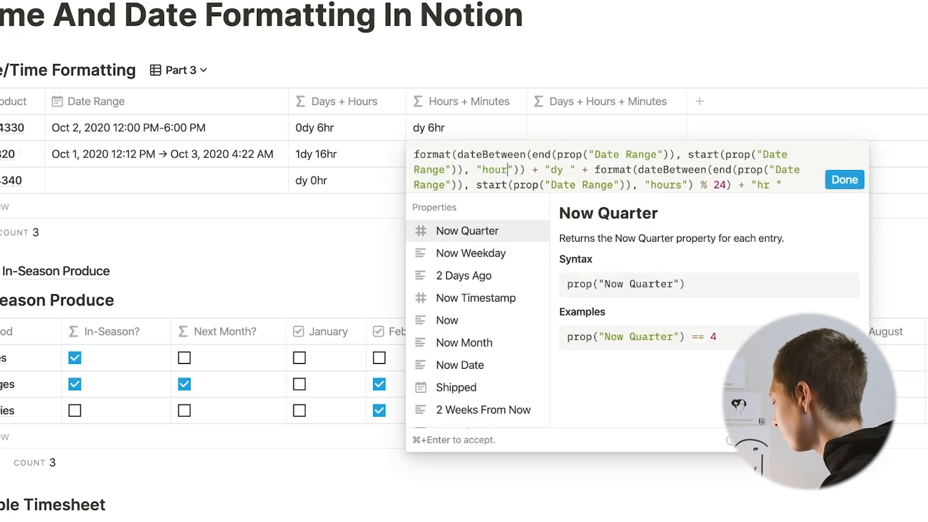
double_click(566, 169)
key("BackSpace")
type("hr")
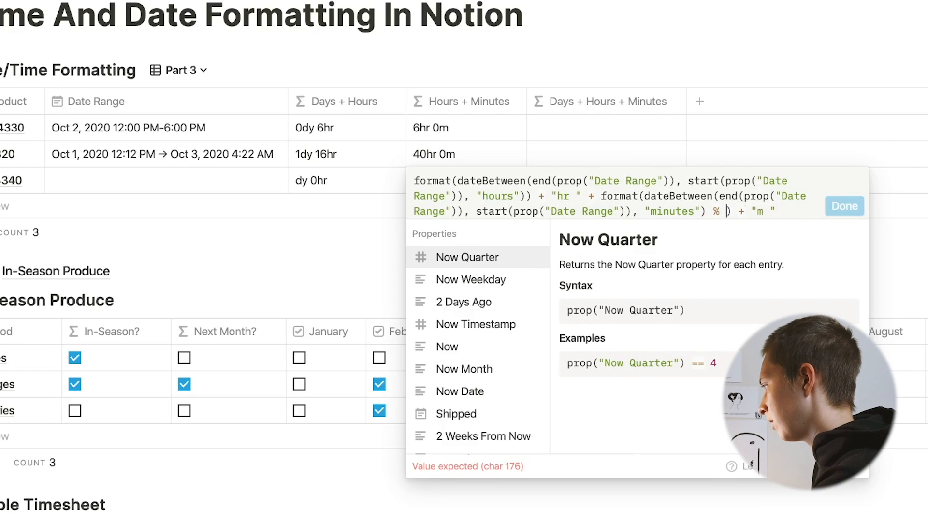
type("60")
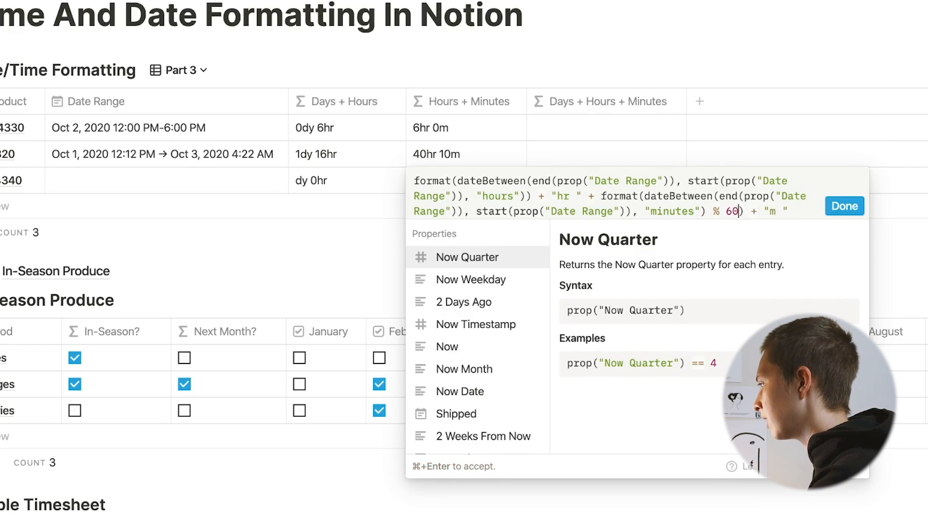
left_click(845, 208)
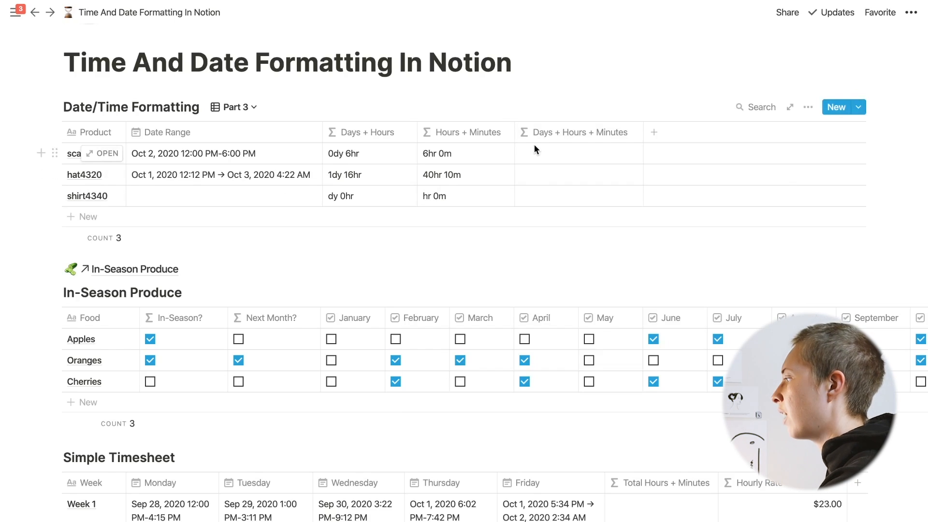
Step: Copy the whole Days + Hours formula into the empty Days + Hours + Minutes formula
scroll(535, 144, "down", 2)
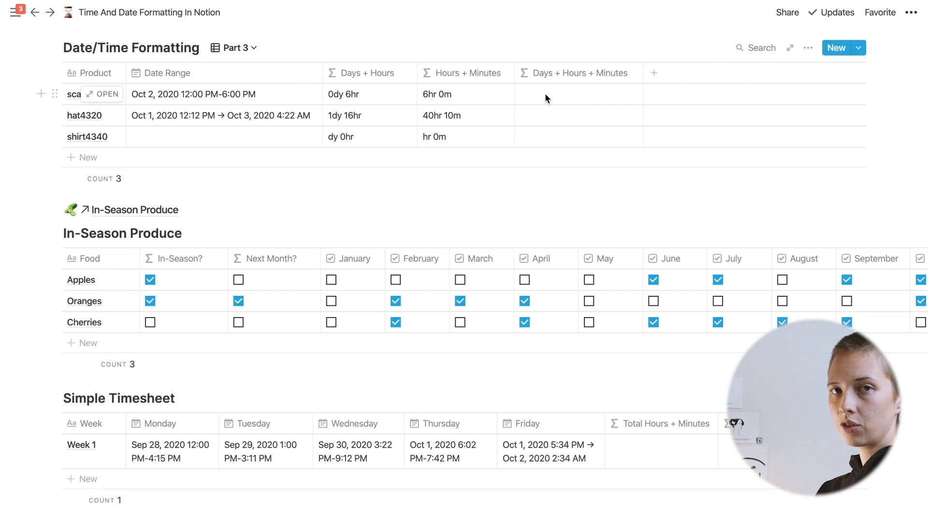
left_click(374, 85)
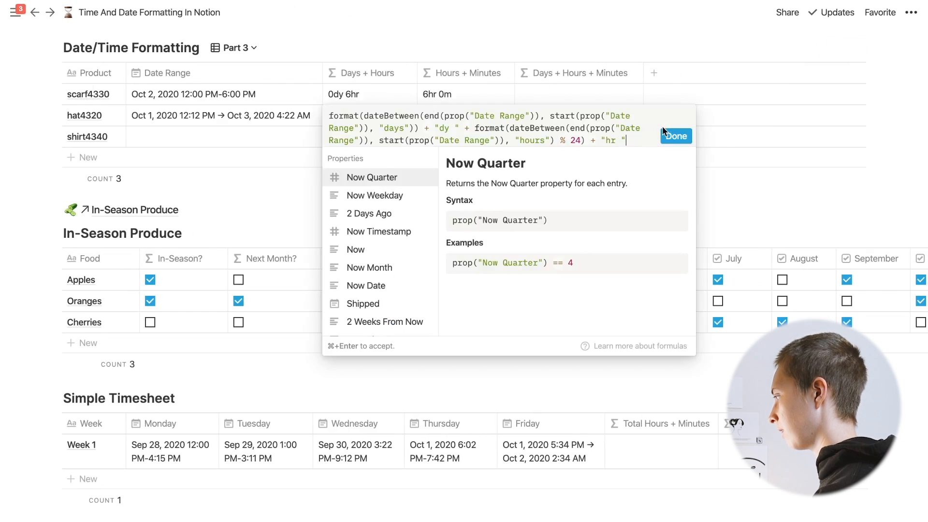
left_click_drag(637, 140, 328, 116)
key("ctrl+c")
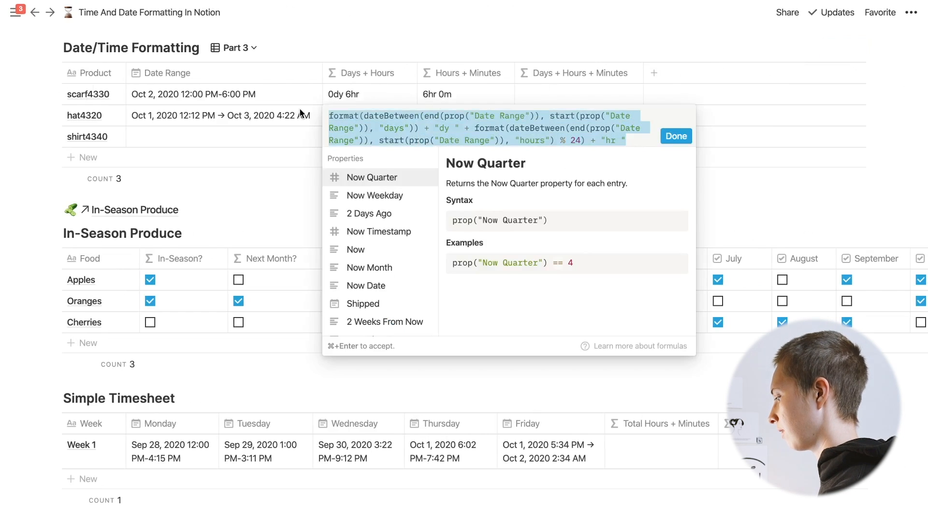
left_click(582, 95)
left_click(583, 95)
key("ctrl+v")
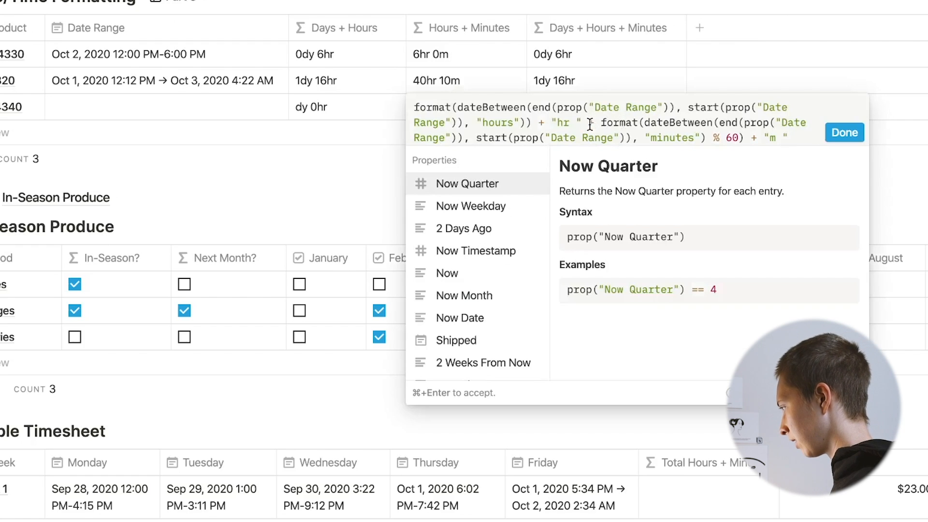
Step: Append the Hours + Minutes formula's "minutes" % 60 part with its "m " label to the Days + Hours + Minutes formula, joined by a single +
left_click_drag(589, 123, 787, 140)
key("super+c")
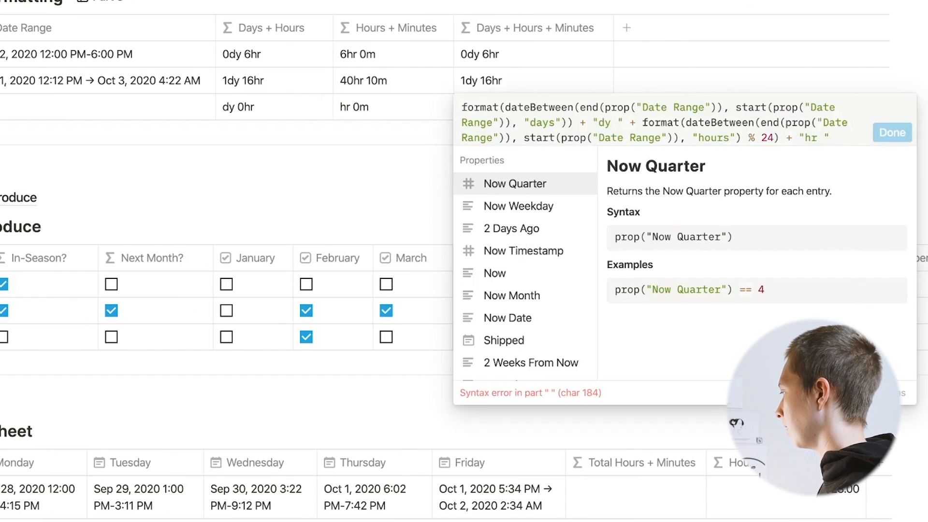
type("+")
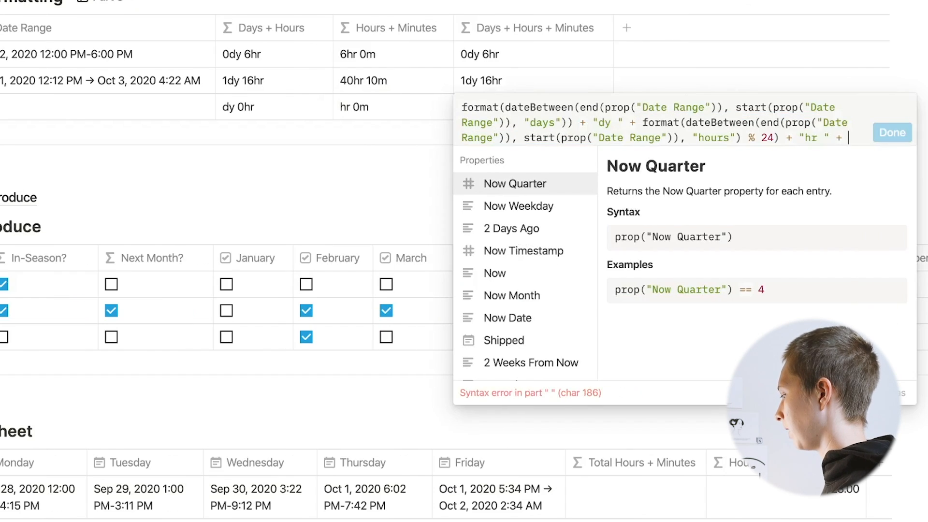
key("super+v")
left_click(866, 139)
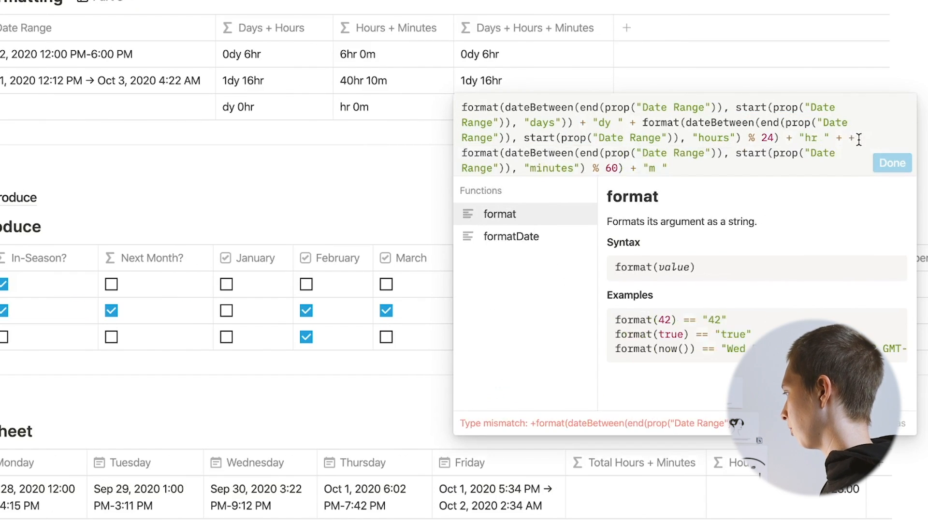
key("BackSpace")
key("BackSpace")
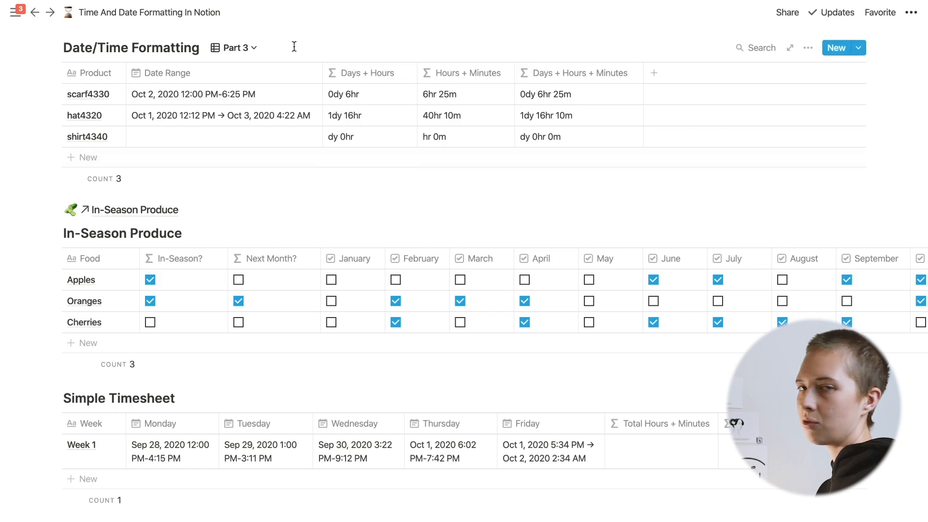
Step: Examine Week 1's Monday start and end times and the Hourly Rate formula in the Simple Timesheet table
scroll(282, 408, "down", 4)
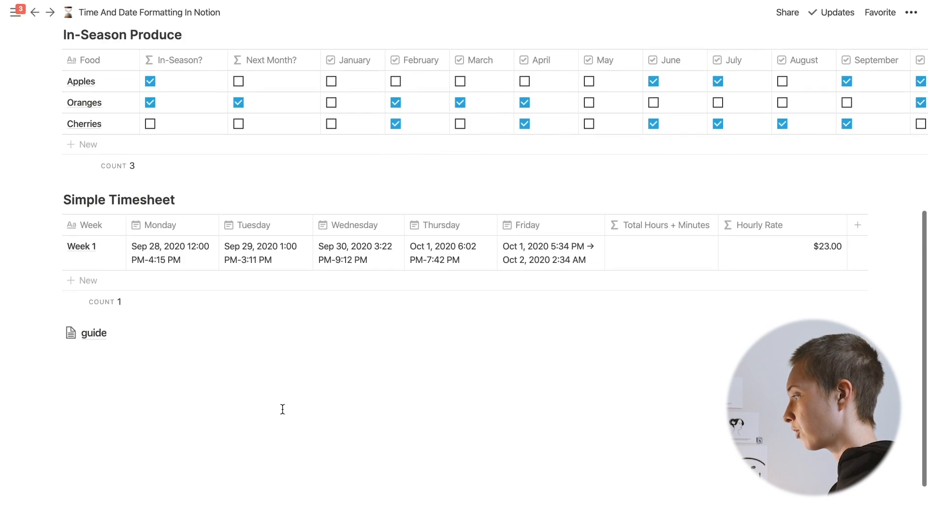
left_click(180, 242)
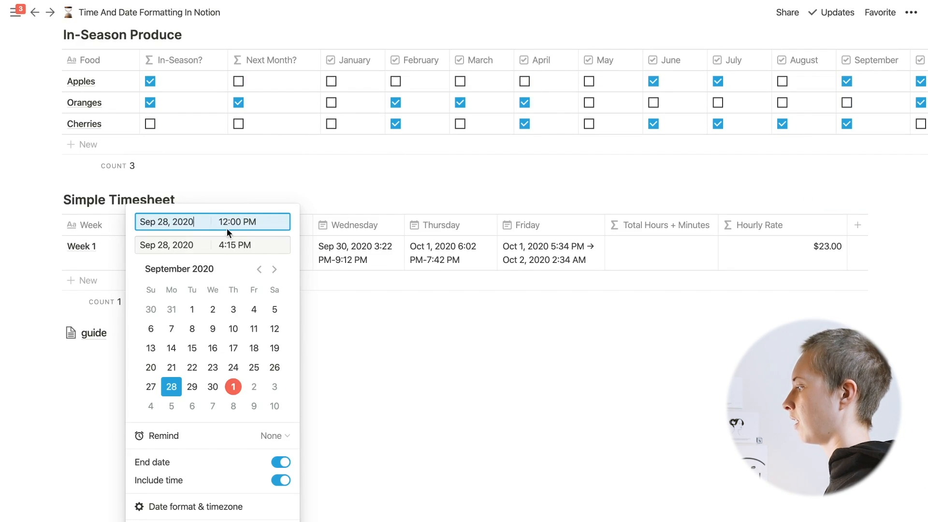
left_click(229, 245)
left_click(814, 250)
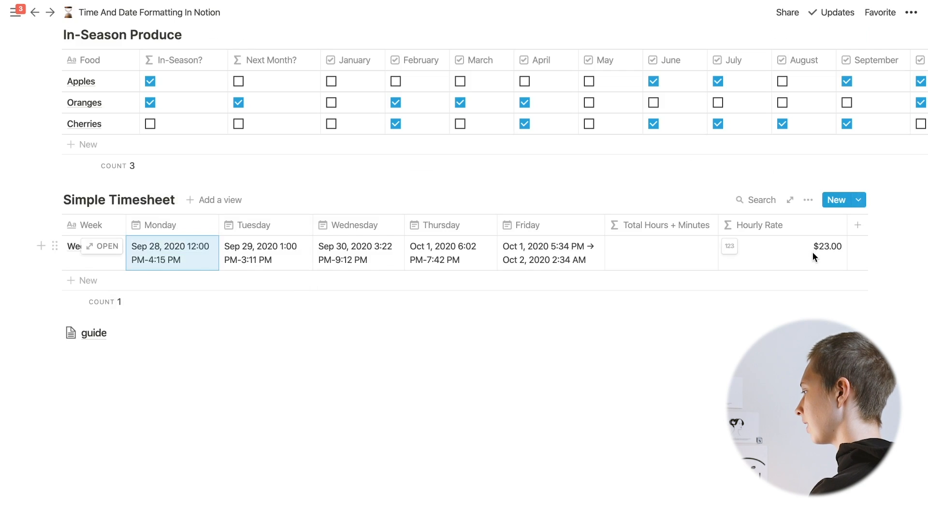
left_click(814, 252)
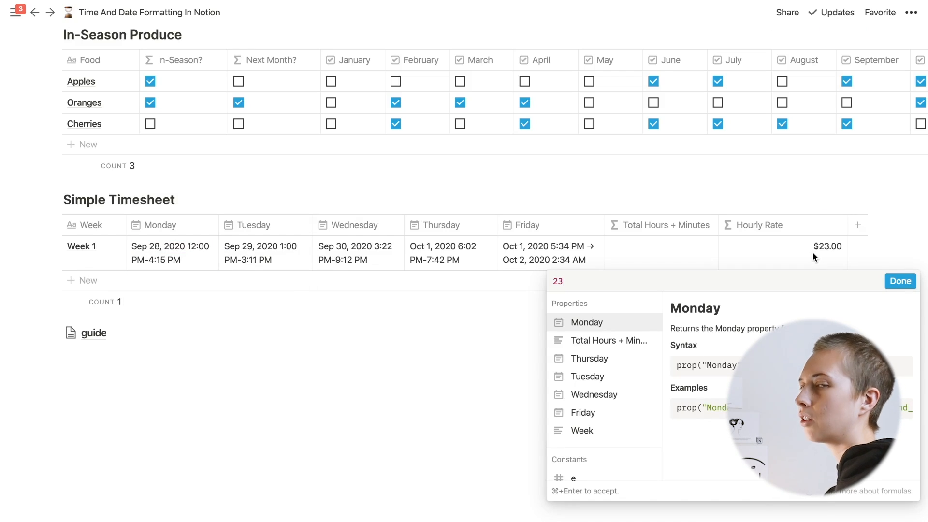
left_click(378, 326)
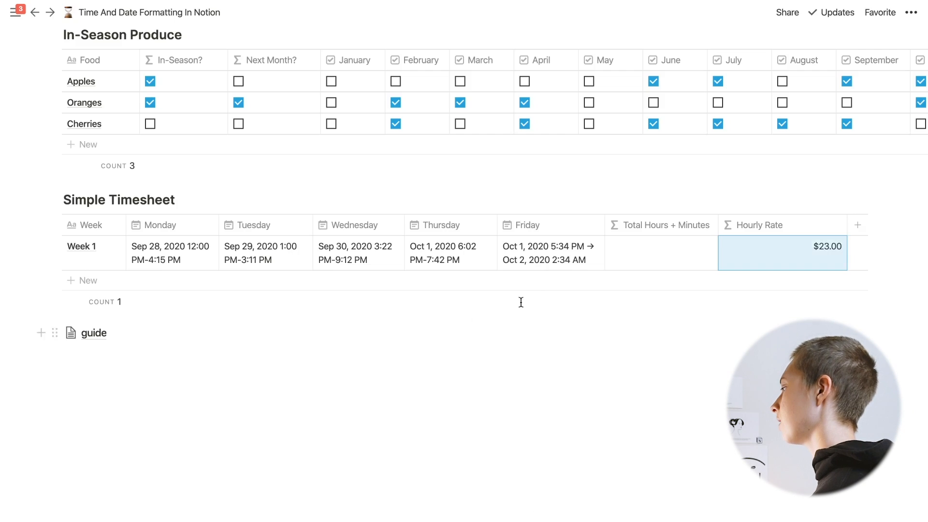
Step: Add two blank rows below Week 1 in the Simple Timesheet table
left_click(527, 285)
key("Escape")
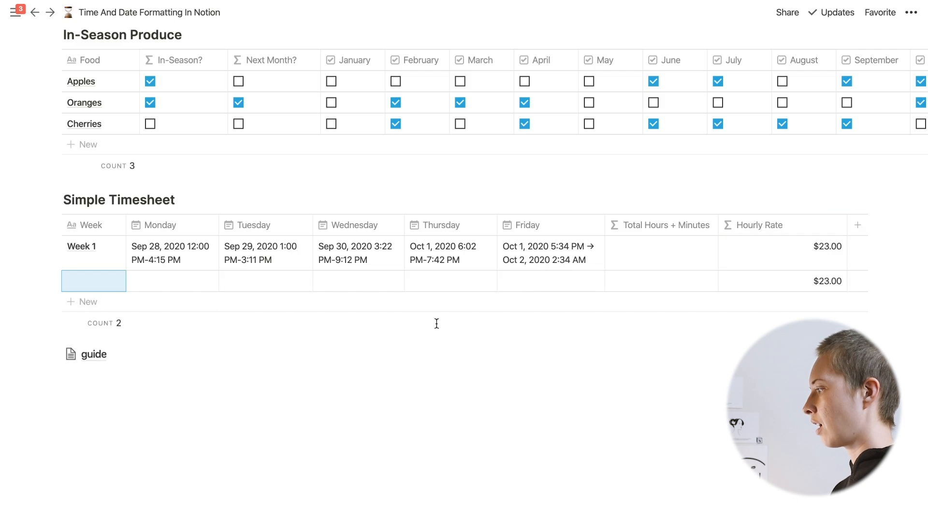
left_click(386, 303)
key("Escape")
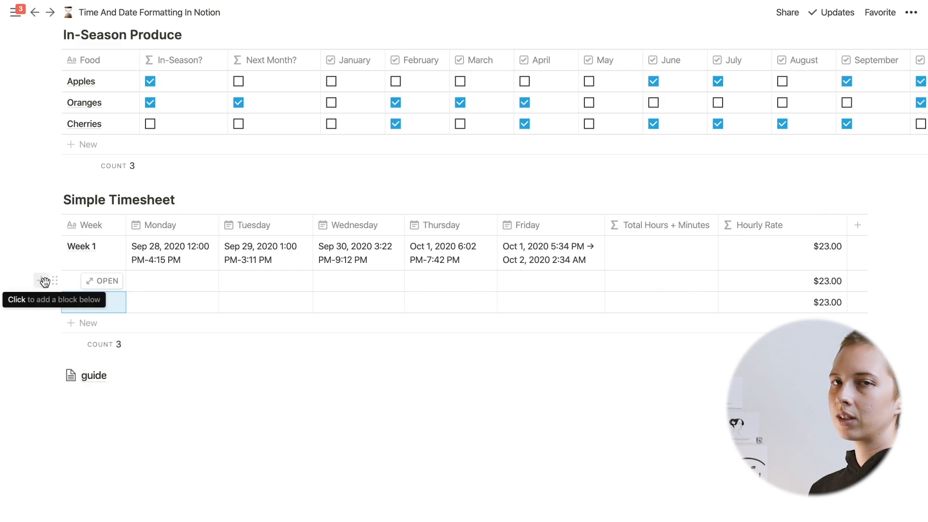
Step: Set the Total Hours + Minutes formula to dateBetween(end(prop("Monday")), start(prop("Monday")), "hours")
left_click(647, 253)
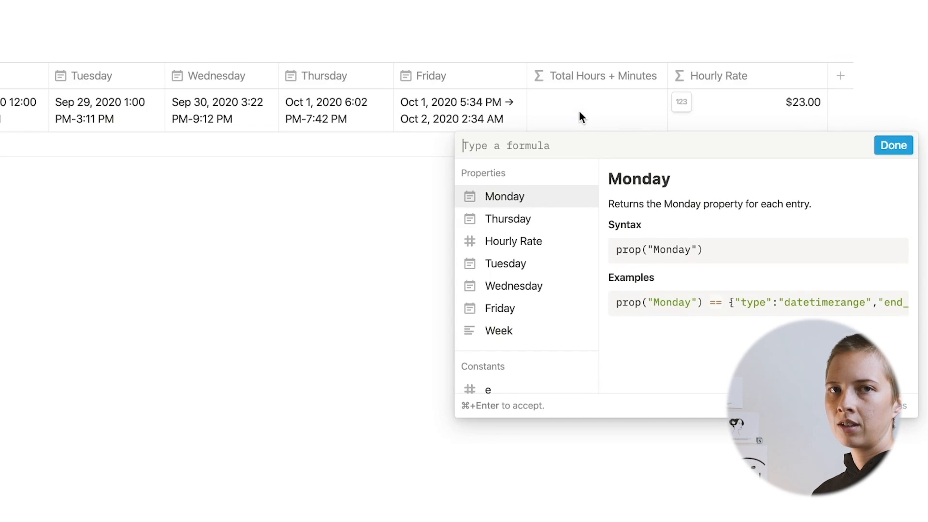
type("date")
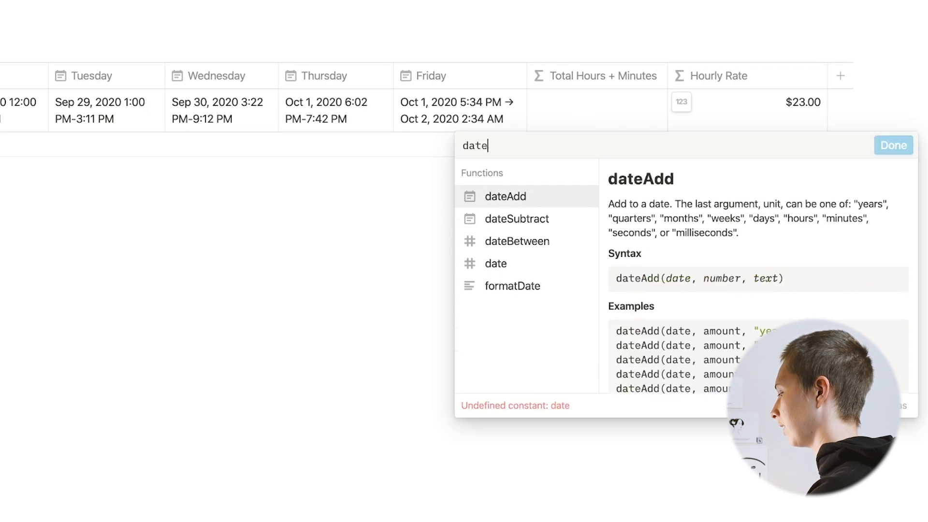
type("Between(en")
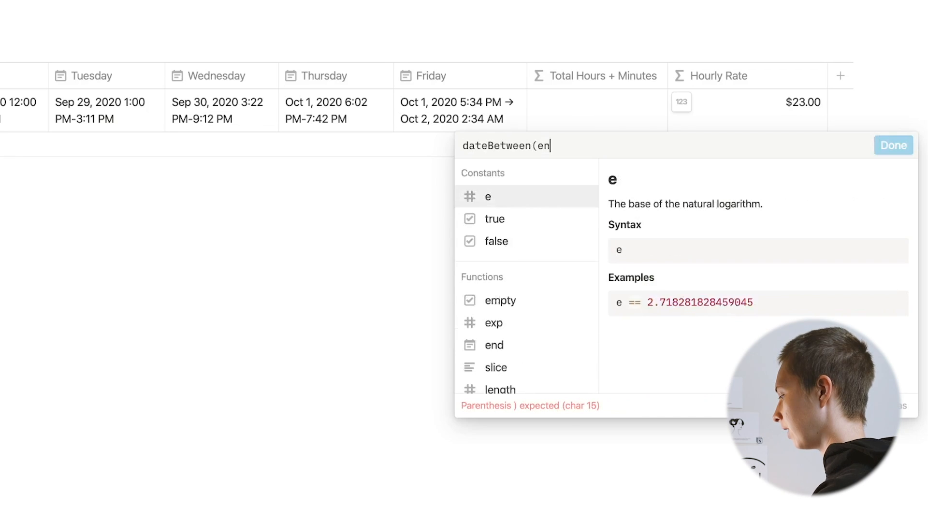
type("d(prop")
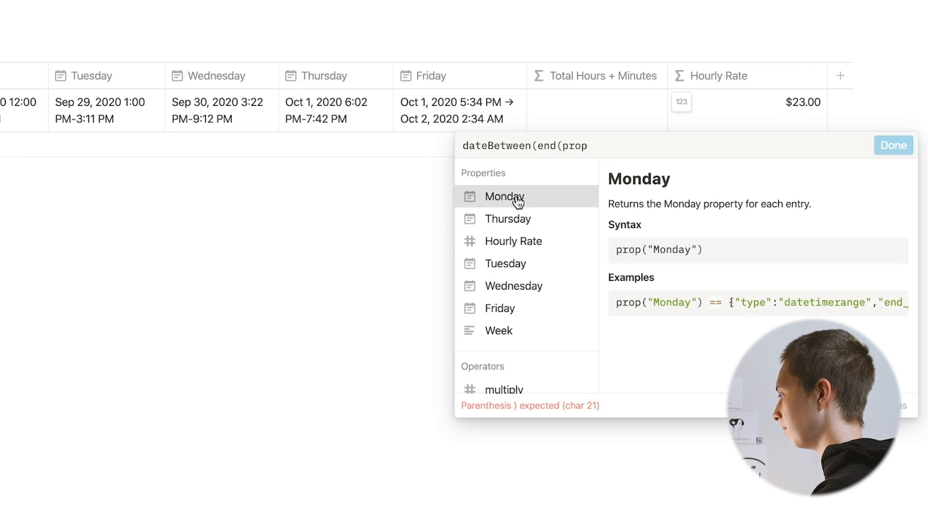
left_click(518, 201)
type("), start")
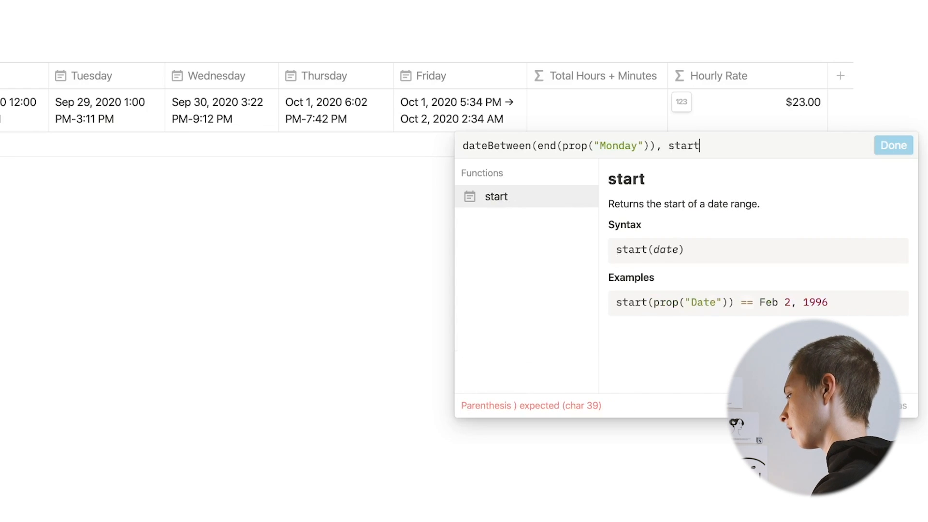
type("(prop")
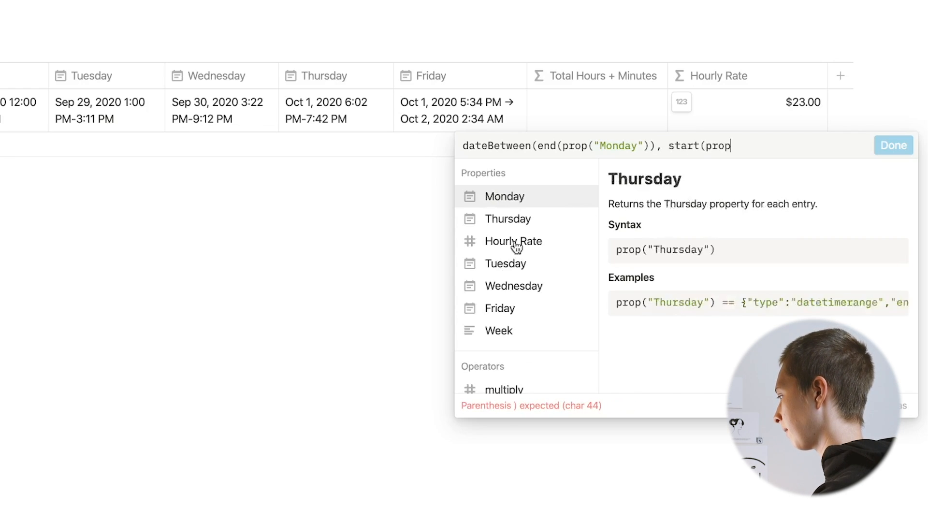
left_click(505, 202)
type("), ")
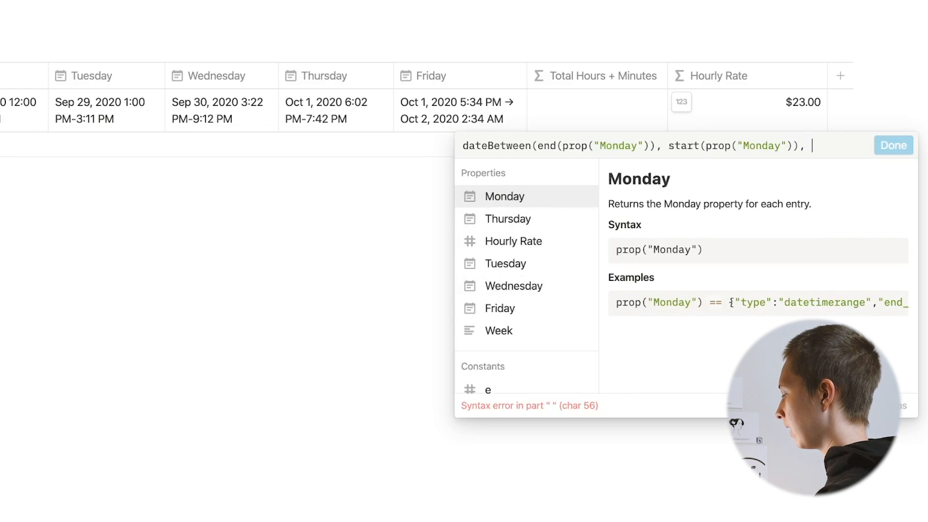
type("\"hours\")")
key("super+Return")
Step: Set the number format of the Total Hours + Minutes column to Number
left_click(541, 102)
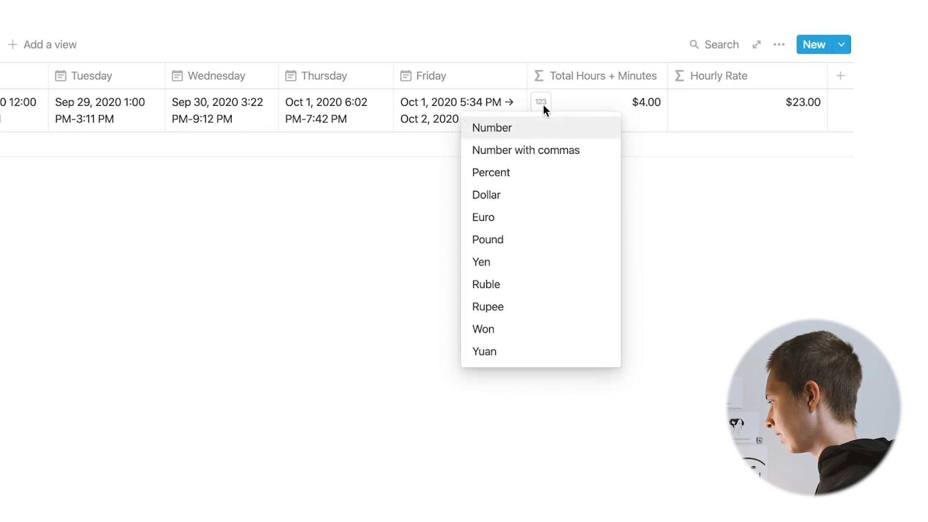
left_click(534, 130)
left_click(603, 107)
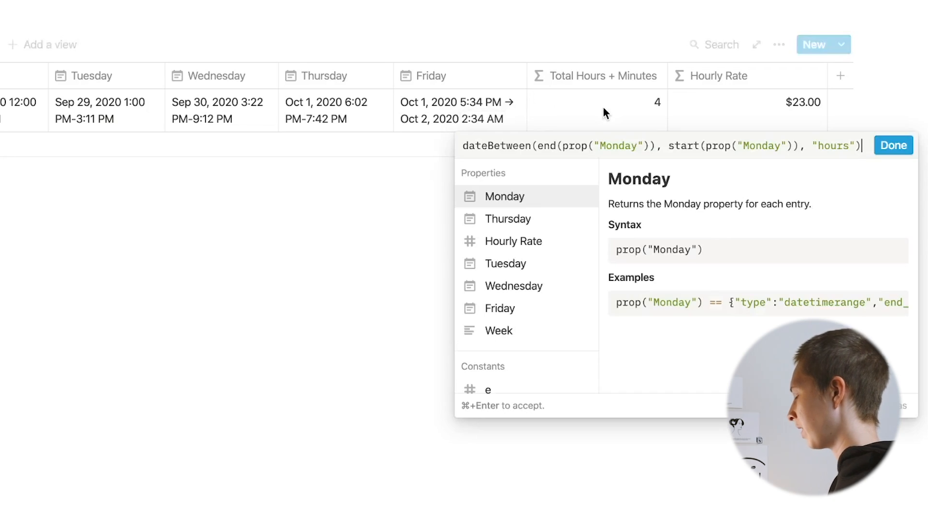
key("Escape")
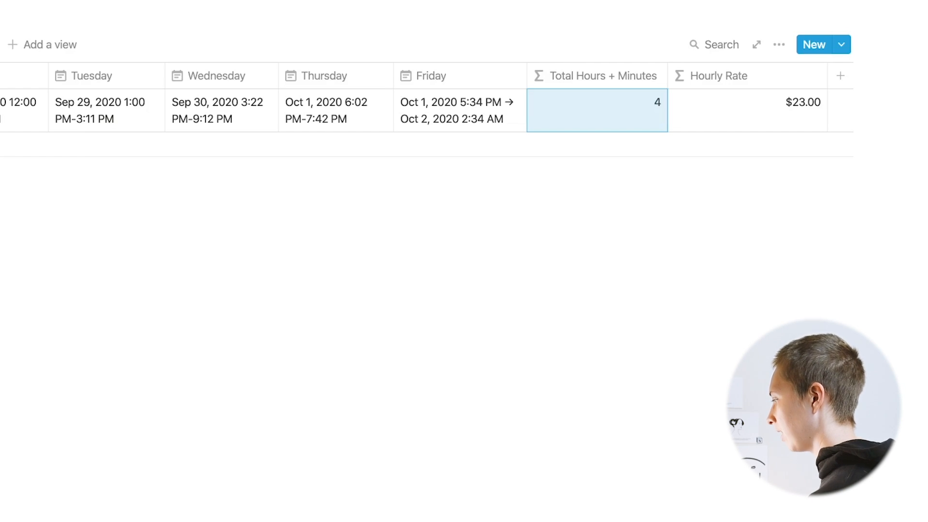
Step: Change the Monday dateBetween unit to "minutes" and append a copy of the whole expression joined by +
key("Return")
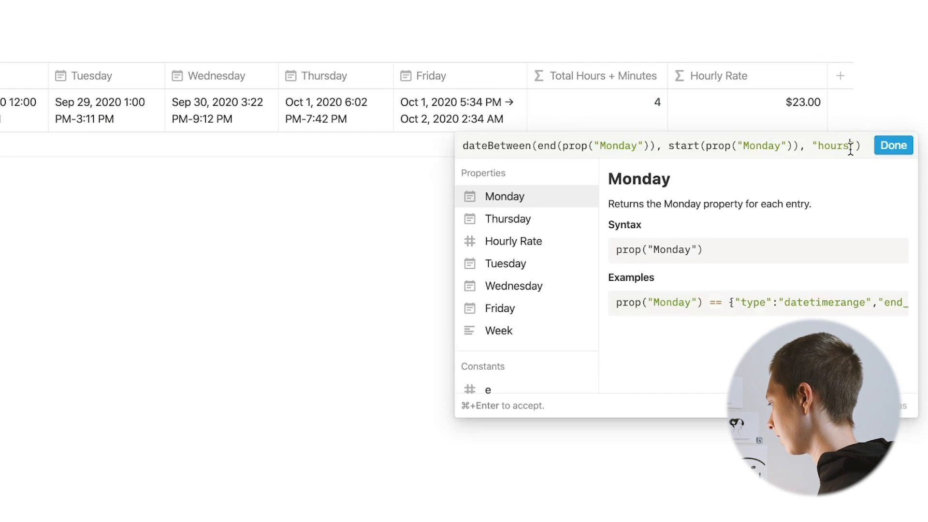
type("minutes")
left_click_drag(525, 161, 459, 141)
key("super+c")
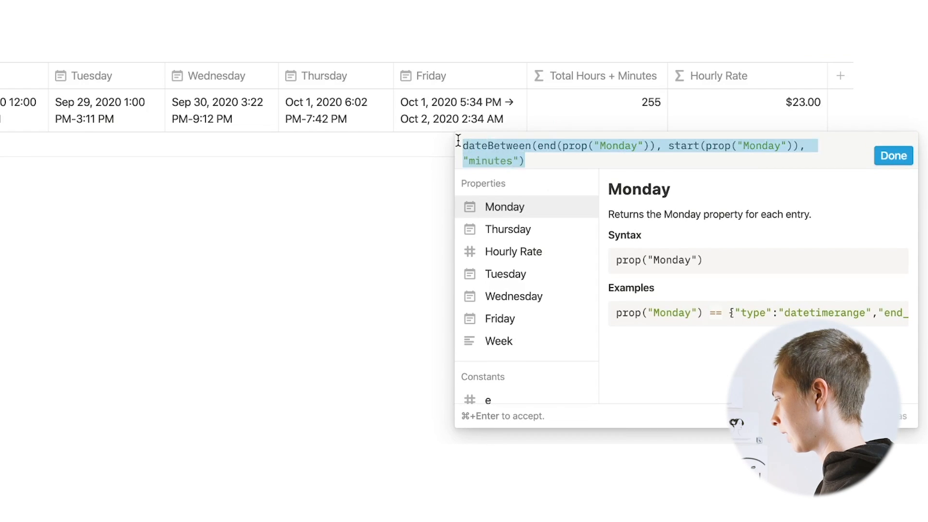
left_click(560, 159)
type("+")
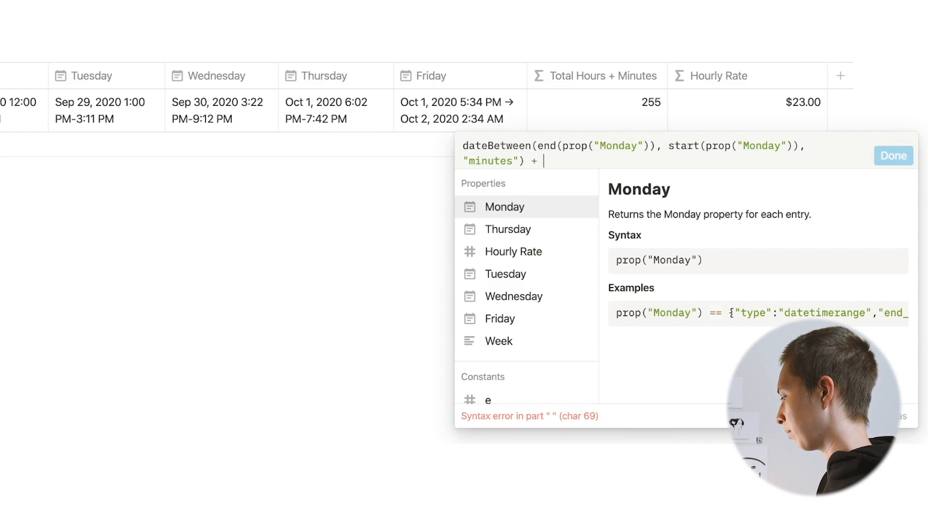
key("super+v")
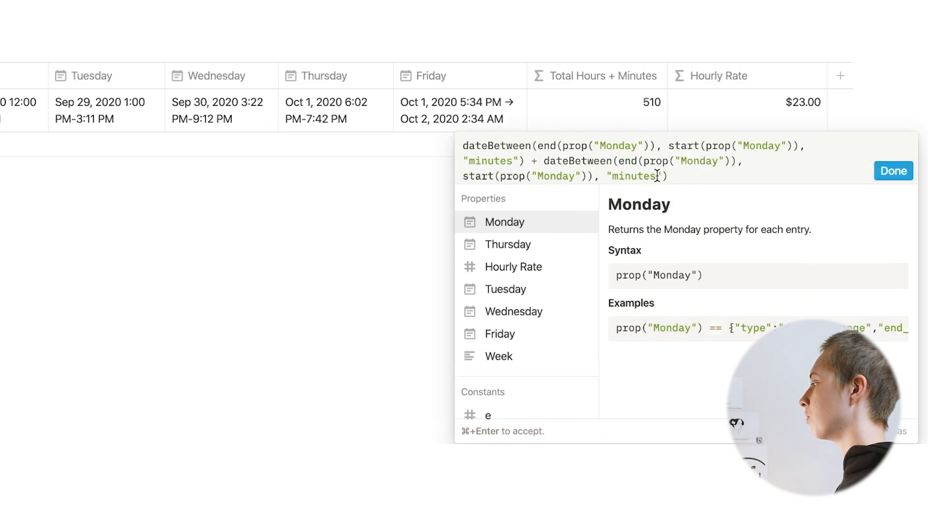
Step: Replace Monday with Tuesday in both the end and start properties of the second dateBetween expression
left_click_drag(724, 161, 679, 162)
type("Tue")
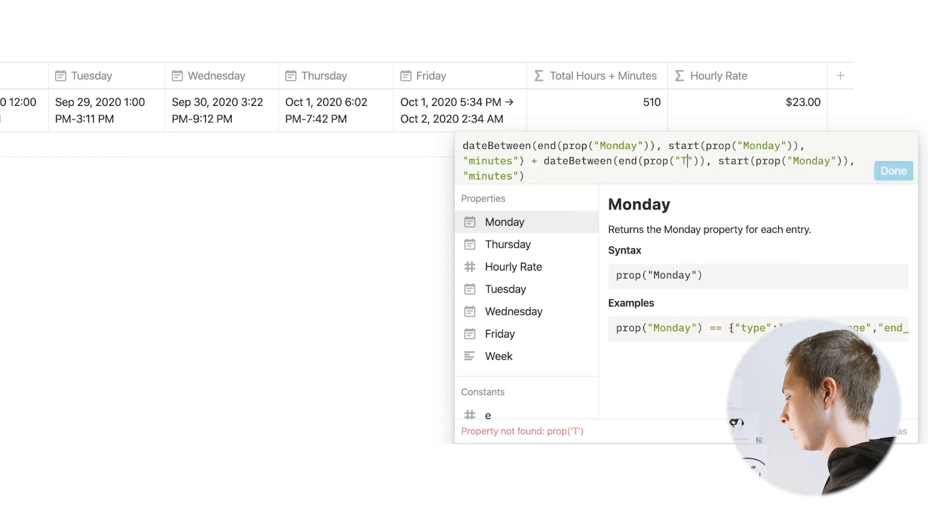
type("sday")
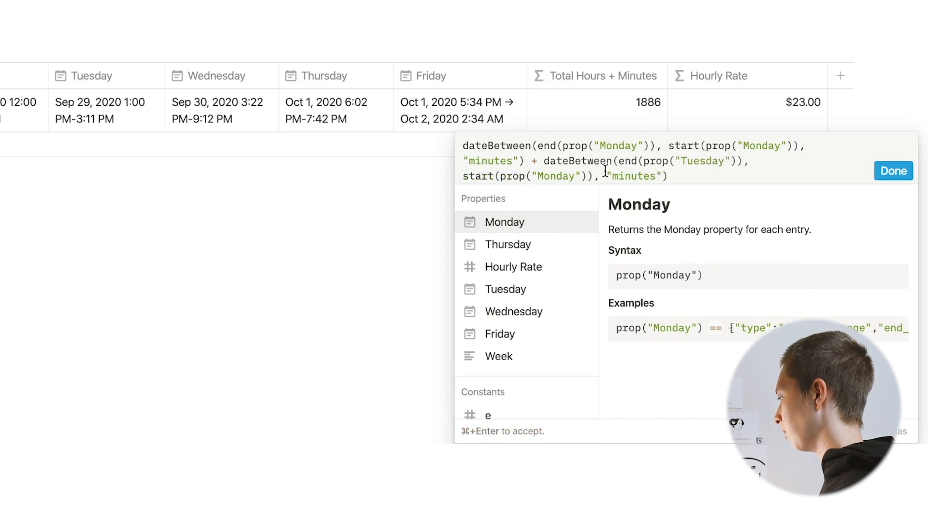
left_click_drag(574, 178, 544, 178)
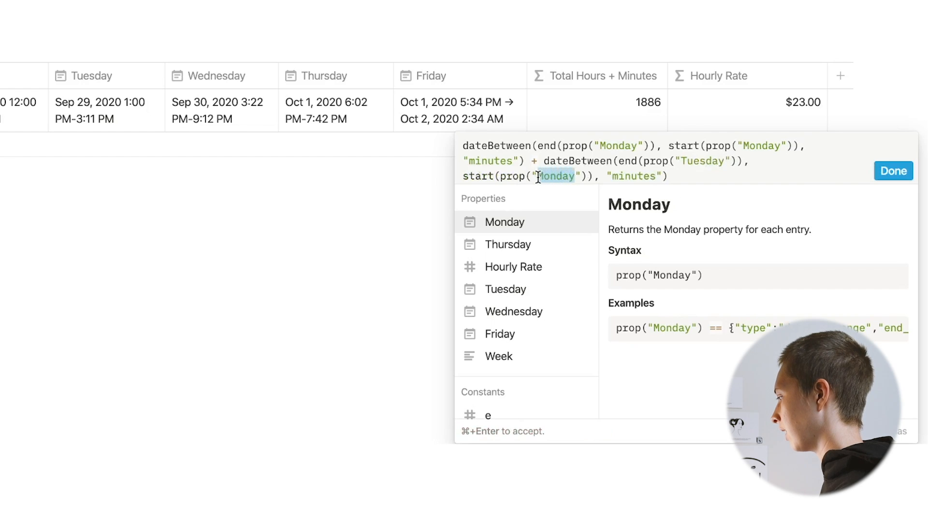
type("Tuesday")
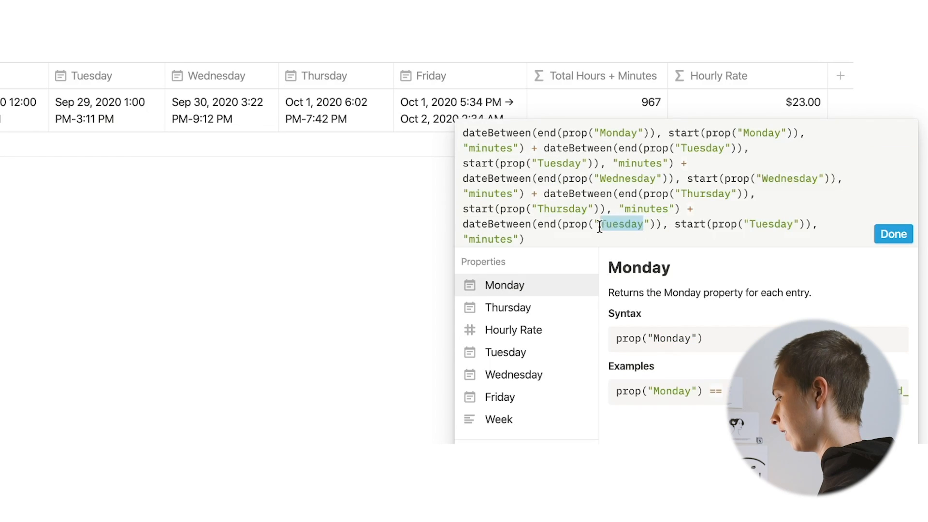
Step: Replace Tuesday with Friday in both the end and start properties of the fifth dateBetween expression
type("Friday\")),")
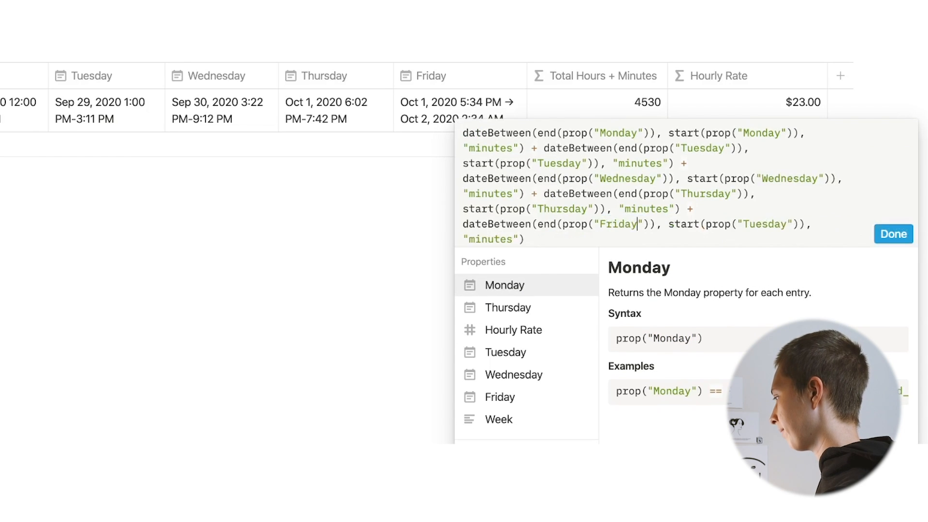
left_click_drag(785, 226, 763, 226)
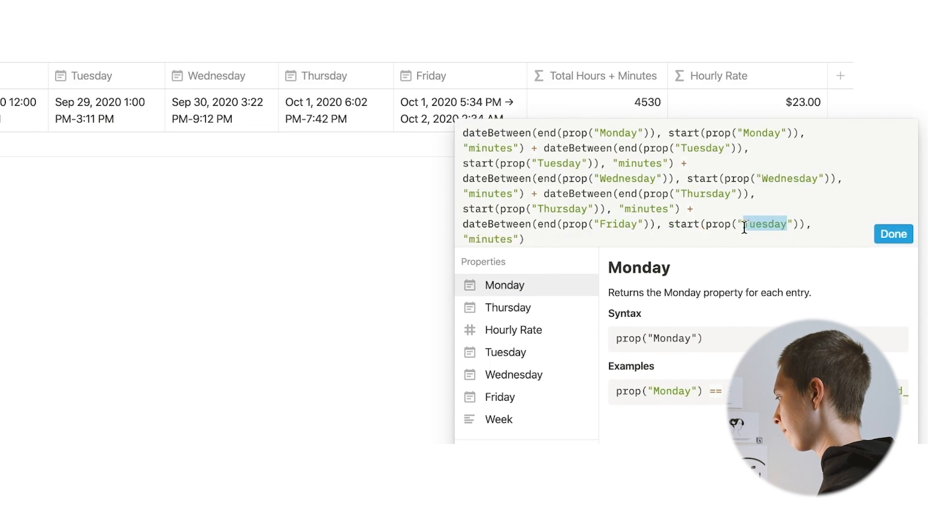
type("Friday")
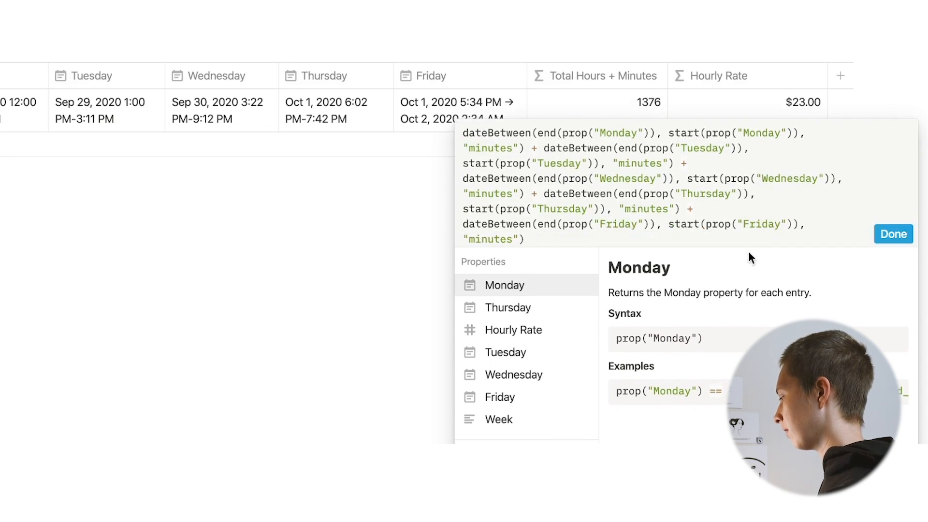
Step: Enclose the sum of the five dateBetween expressions in parentheses, divide it by 60 and save the formula
left_click(649, 237)
type(")")
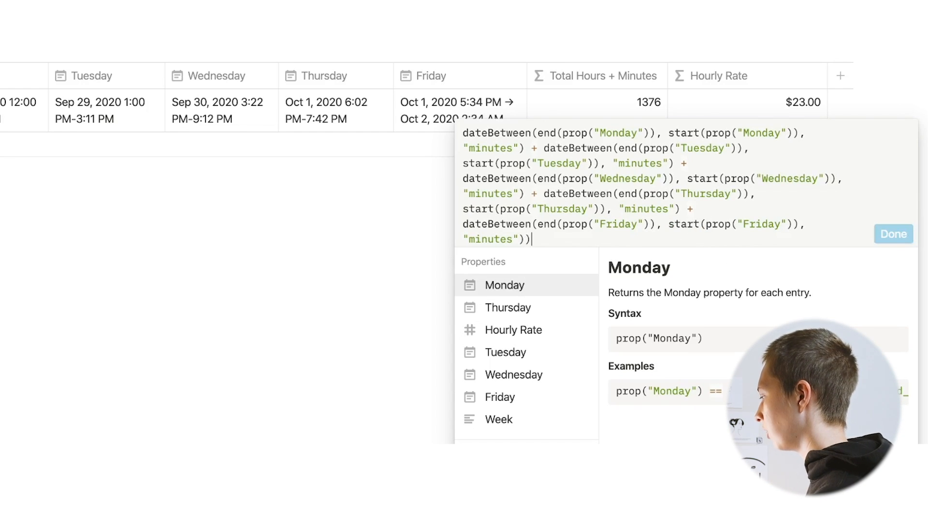
left_click(463, 135)
type("(")
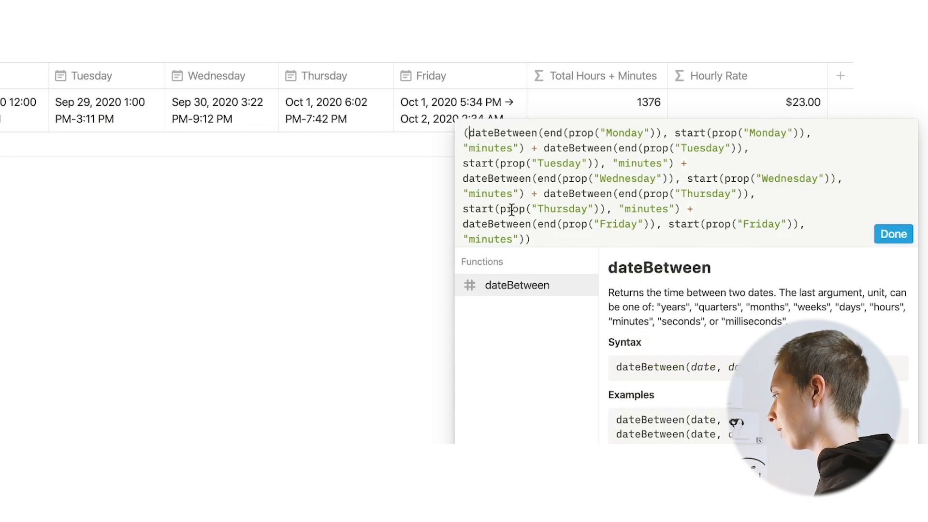
left_click(542, 241)
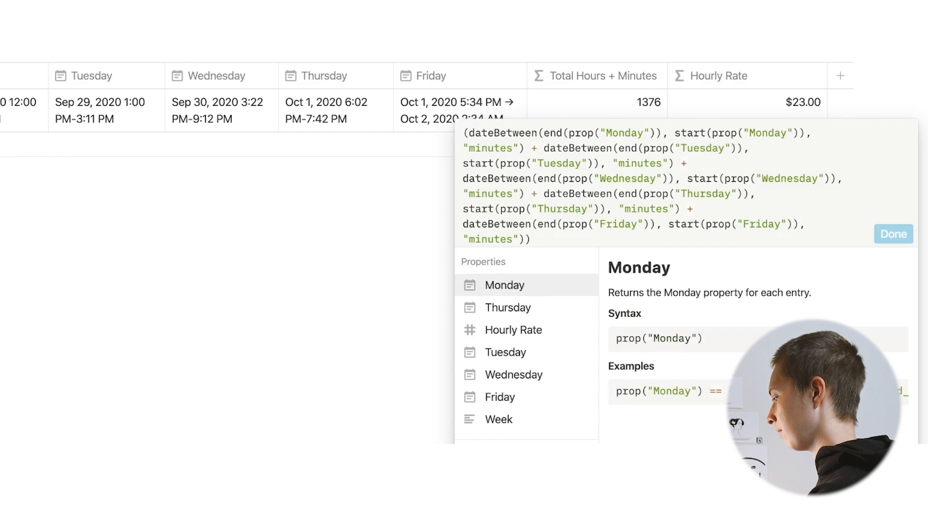
type("/ 60")
key("Return")
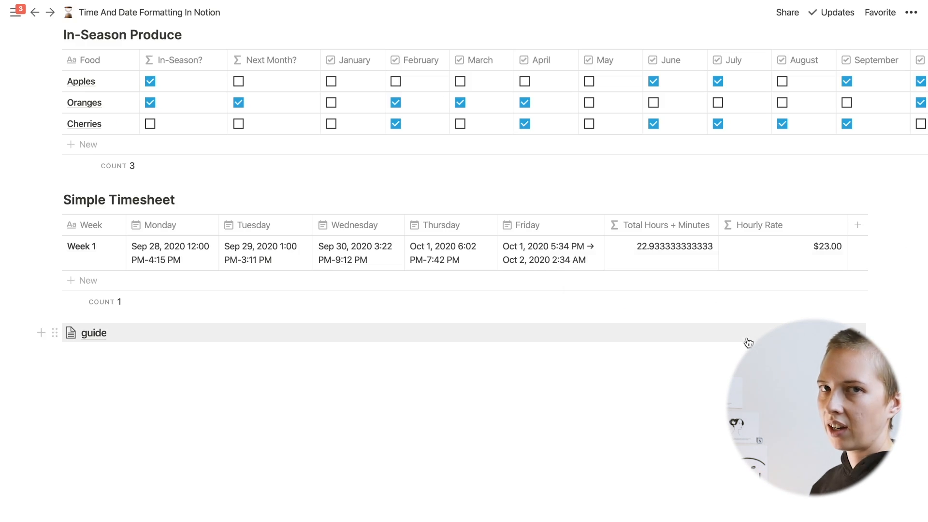
Step: Multiply the Total Hours + Minutes formula by prop("Hourly Rate") and save it
left_click(692, 239)
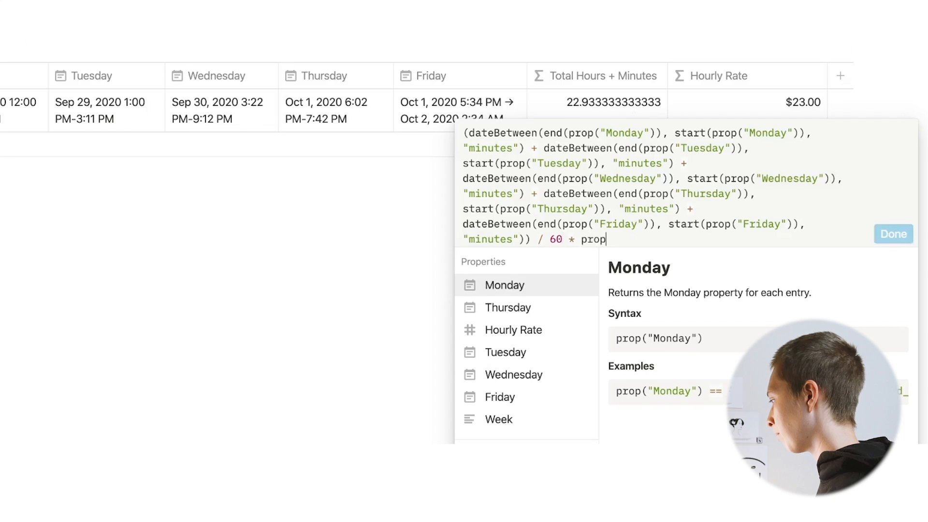
type("* prop")
left_click(512, 332)
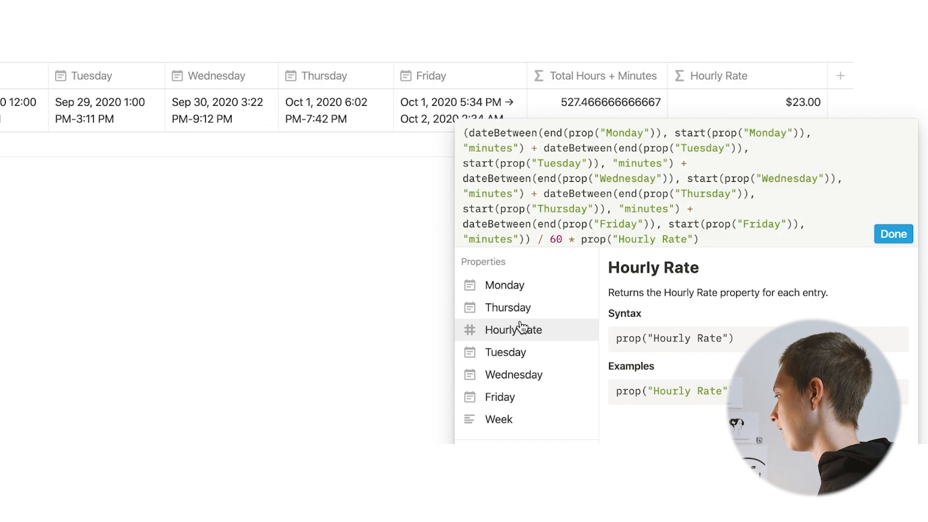
left_click(547, 102)
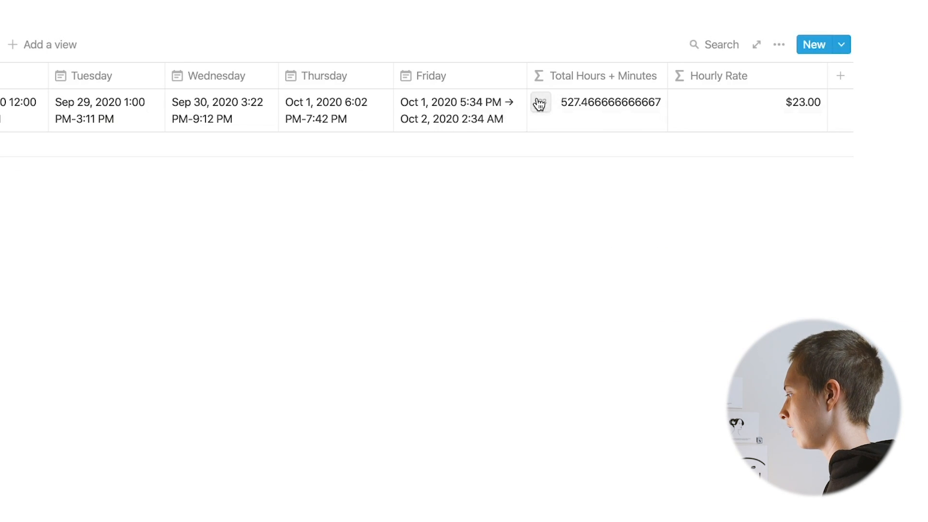
Step: Set the number format of the Total Hours + Minutes column to Dollar
left_click(540, 101)
left_click(497, 195)
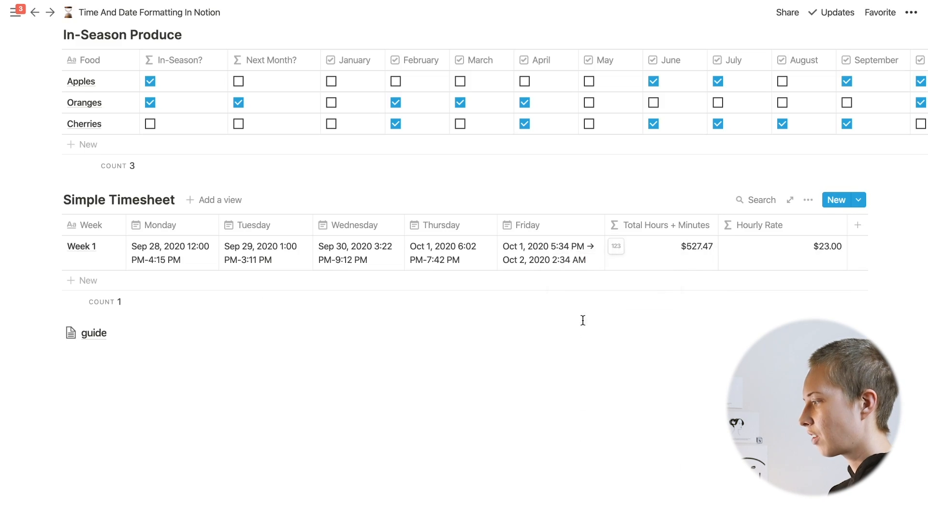
scroll(583, 320, "up", 6)
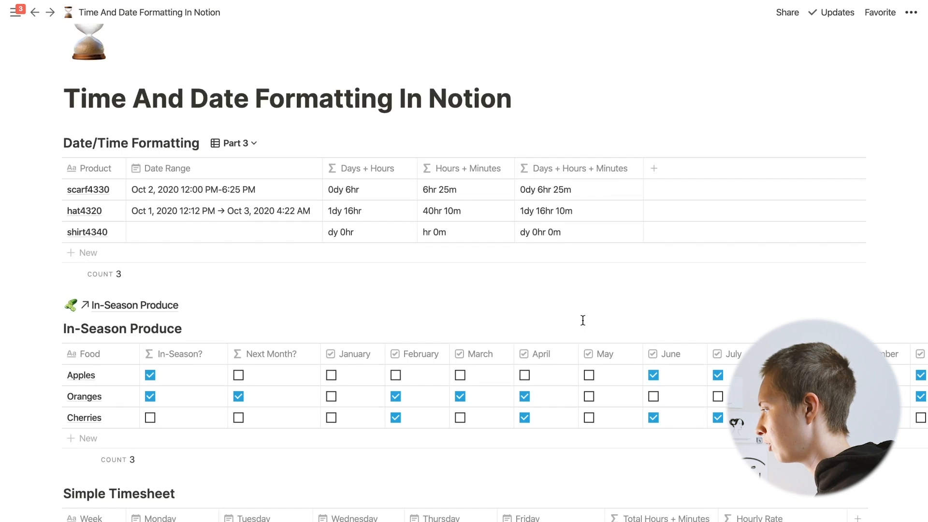